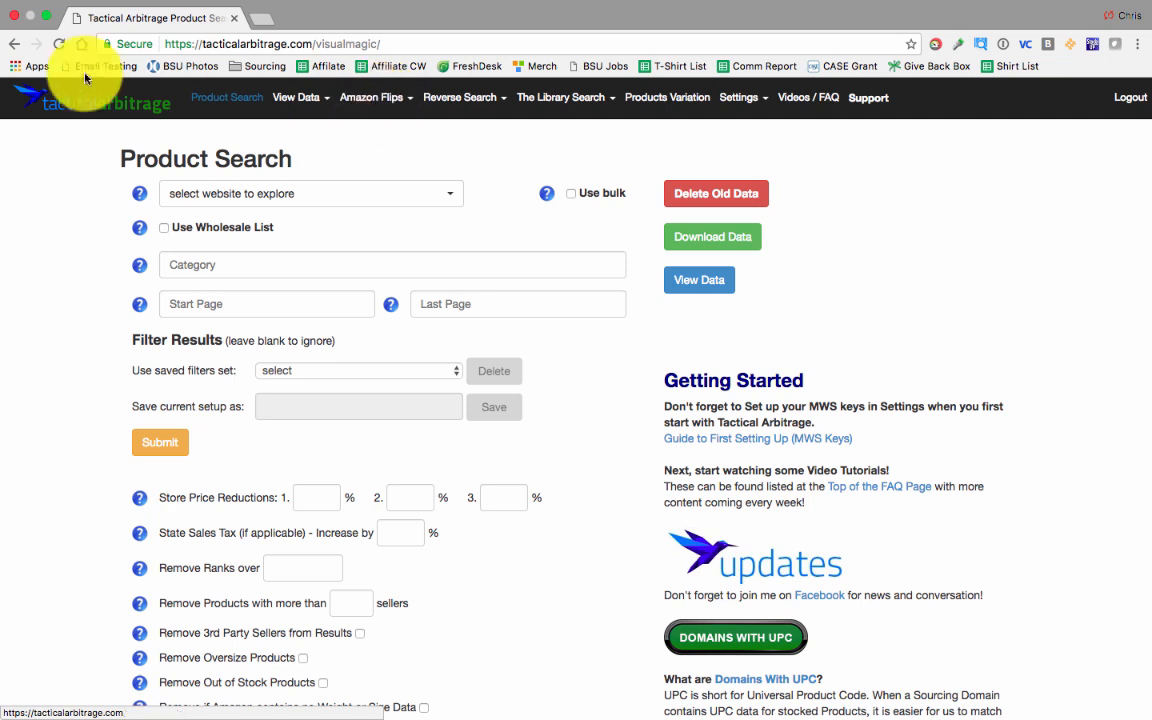
Open the Search Amazon form of Amazon Flips.
{"action": "left_click", "coordinate": [370, 100]}
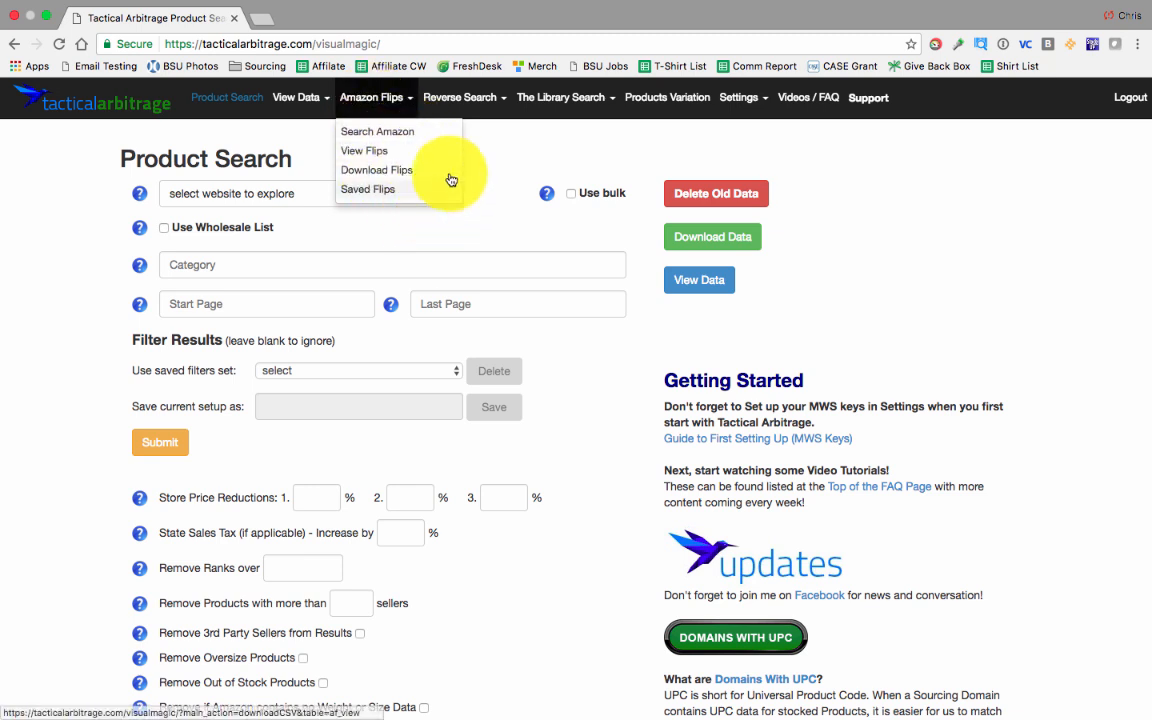
{"action": "left_click", "coordinate": [381, 134]}
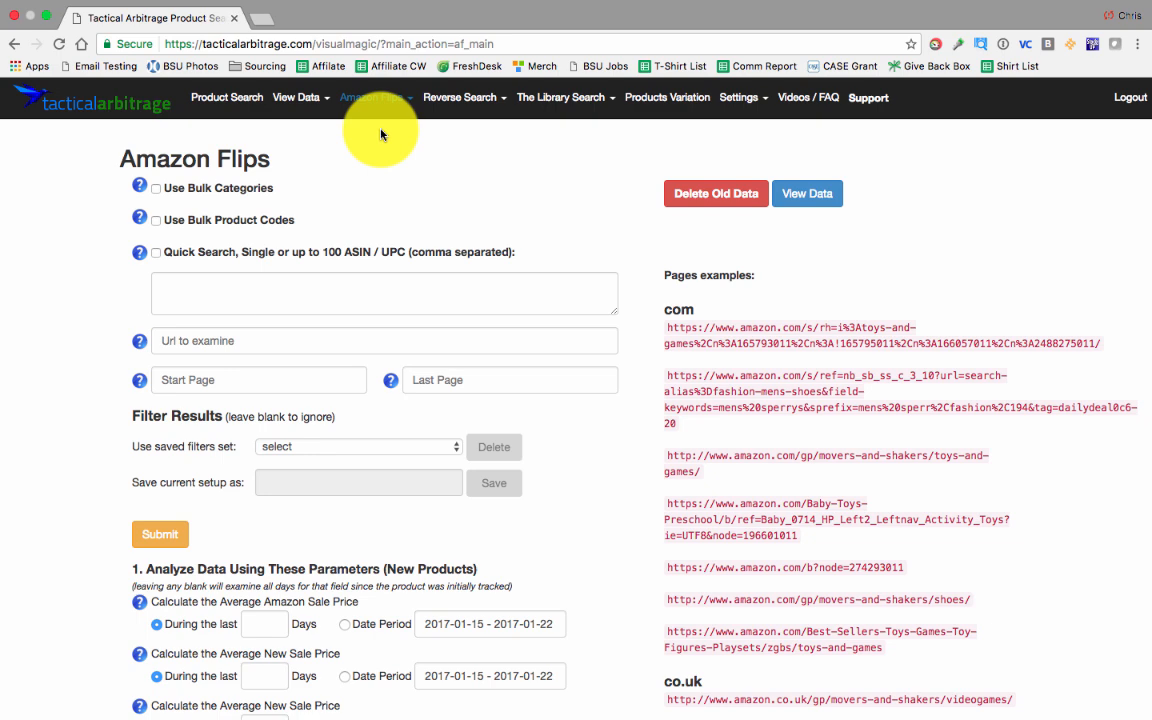
Review the CSV upload requirements for bulk categories and bulk product codes, leaving both options switched off.
{"action": "mouse_move", "coordinate": [145, 190]}
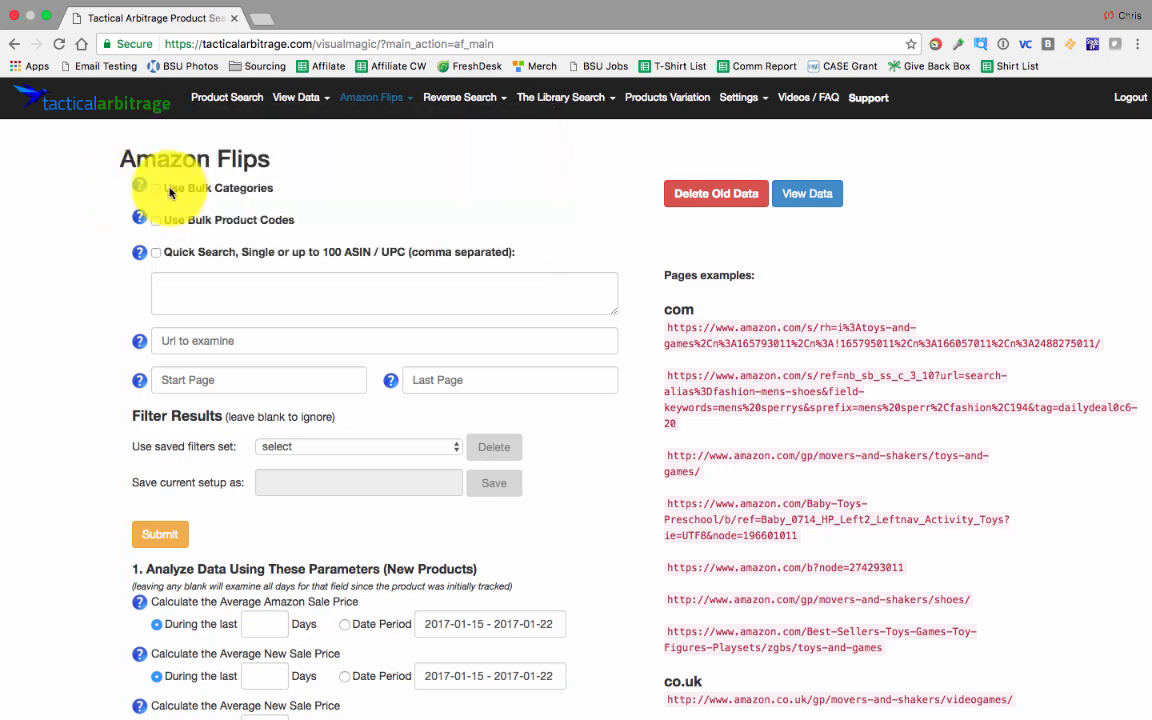
{"action": "left_click", "coordinate": [158, 190]}
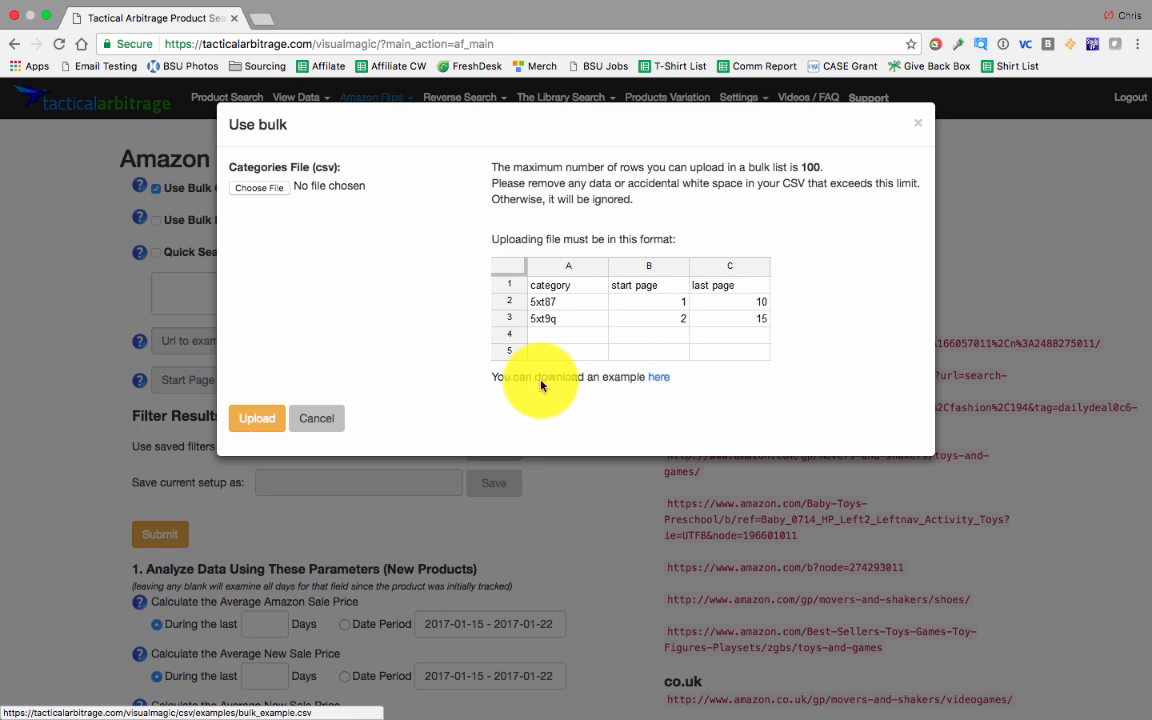
{"action": "left_click", "coordinate": [316, 418]}
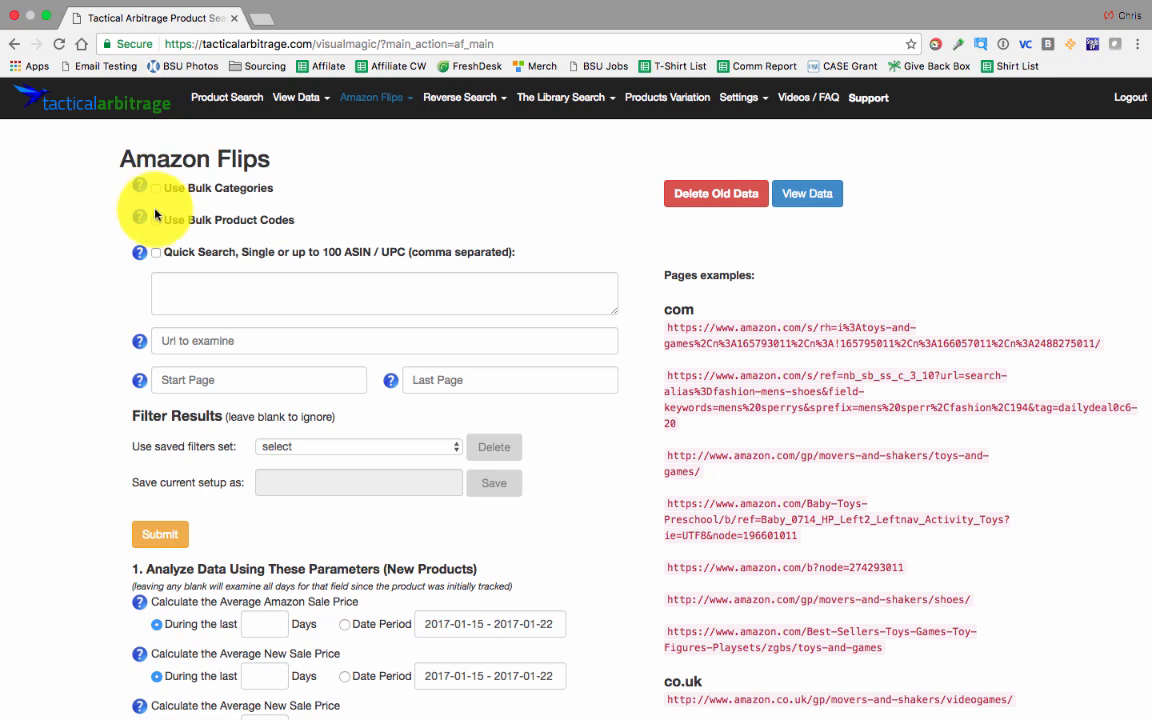
{"action": "left_click", "coordinate": [152, 219]}
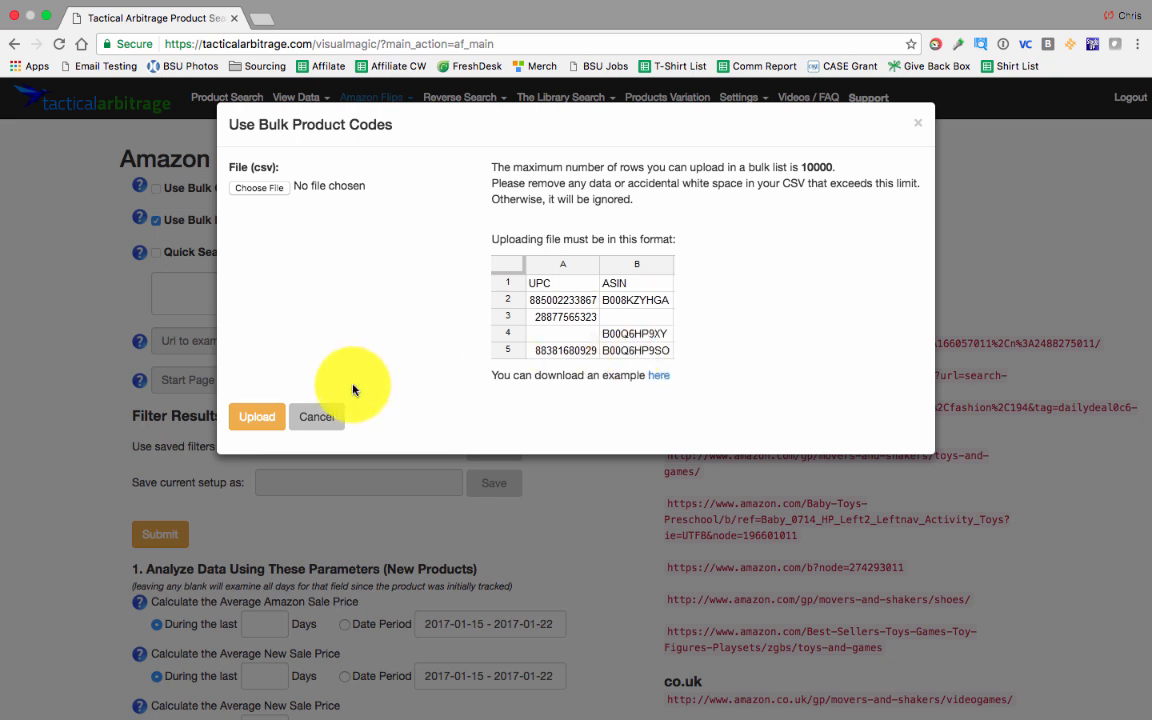
{"action": "left_click", "coordinate": [324, 416]}
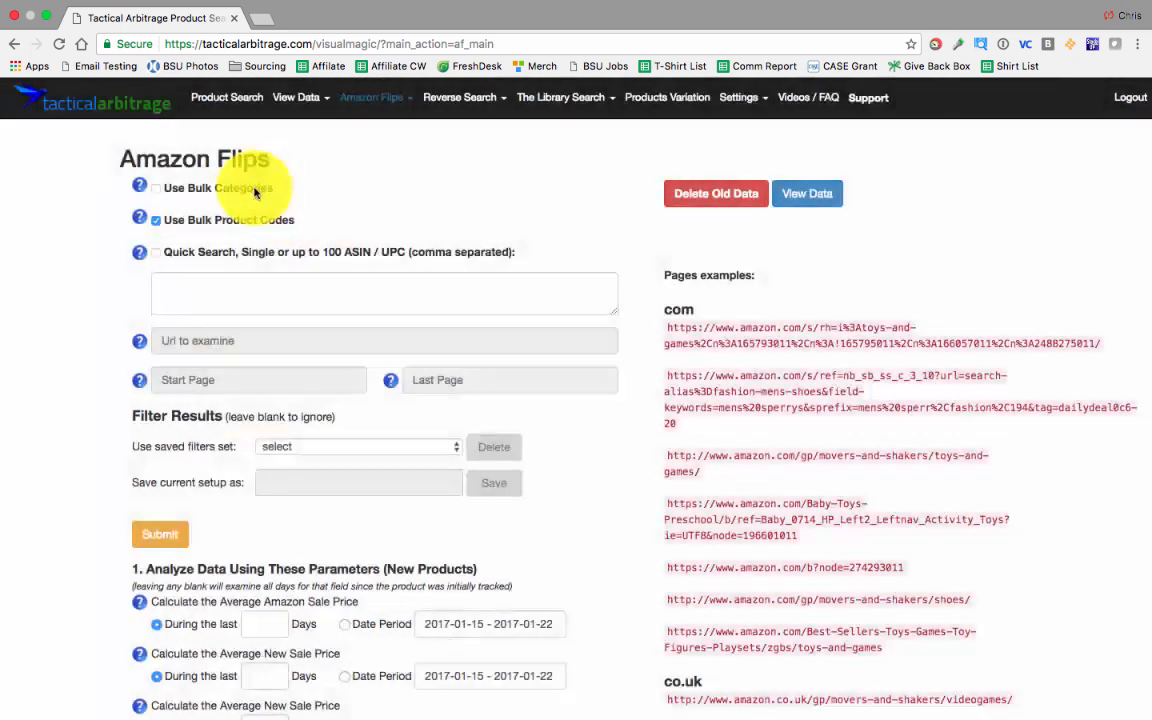
{"action": "left_click", "coordinate": [155, 223]}
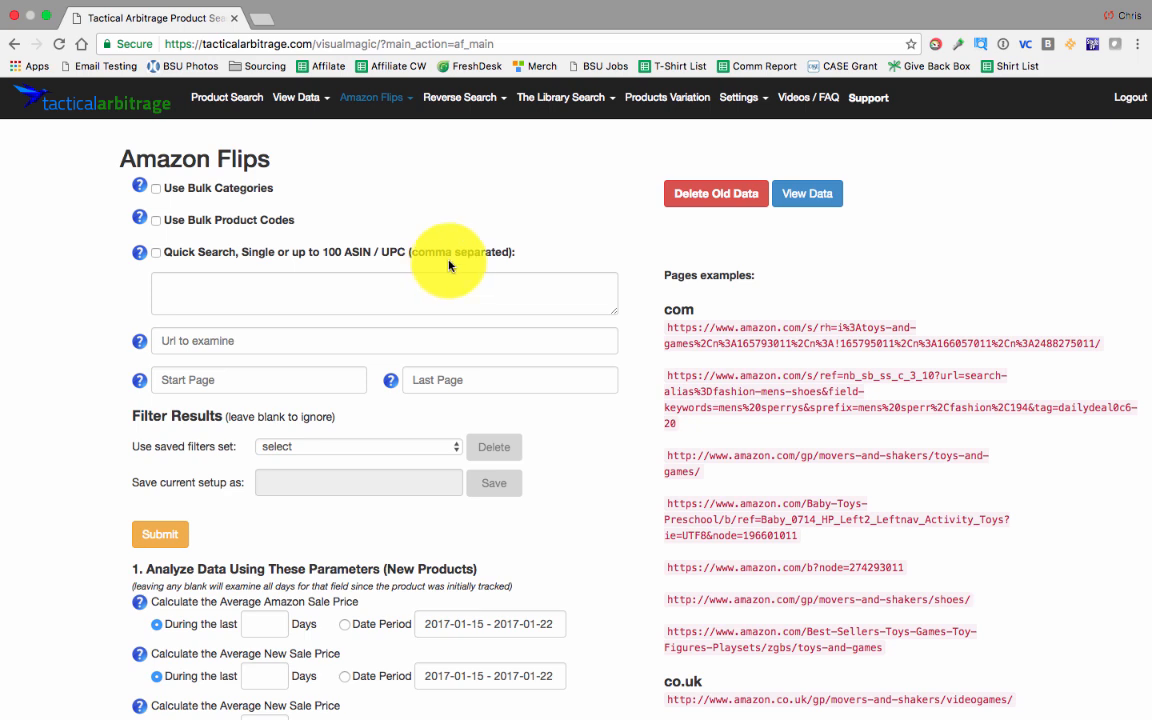
Fill the URL to examine with the first Amazon.com example, the toys-and-games category link.
{"action": "left_click", "coordinate": [295, 286]}
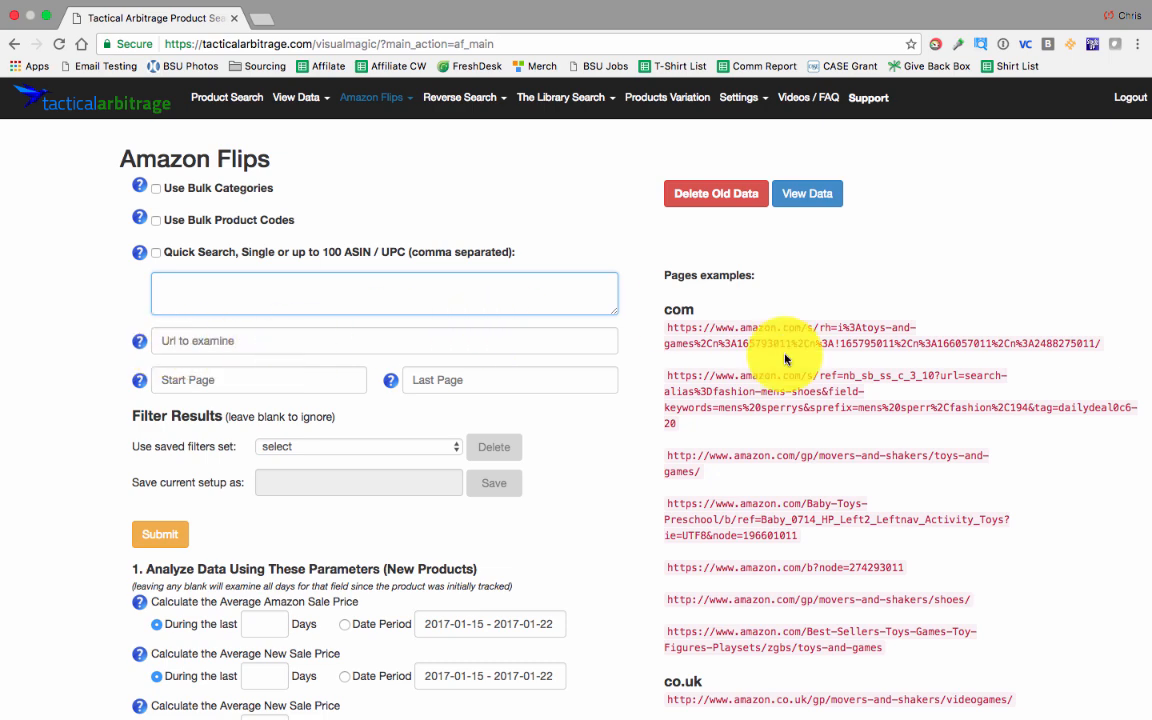
{"action": "scroll", "coordinate": [673, 360], "scroll_direction": "down", "scroll_amount": 2}
{"action": "scroll", "coordinate": [673, 360], "scroll_direction": "down", "scroll_amount": 5}
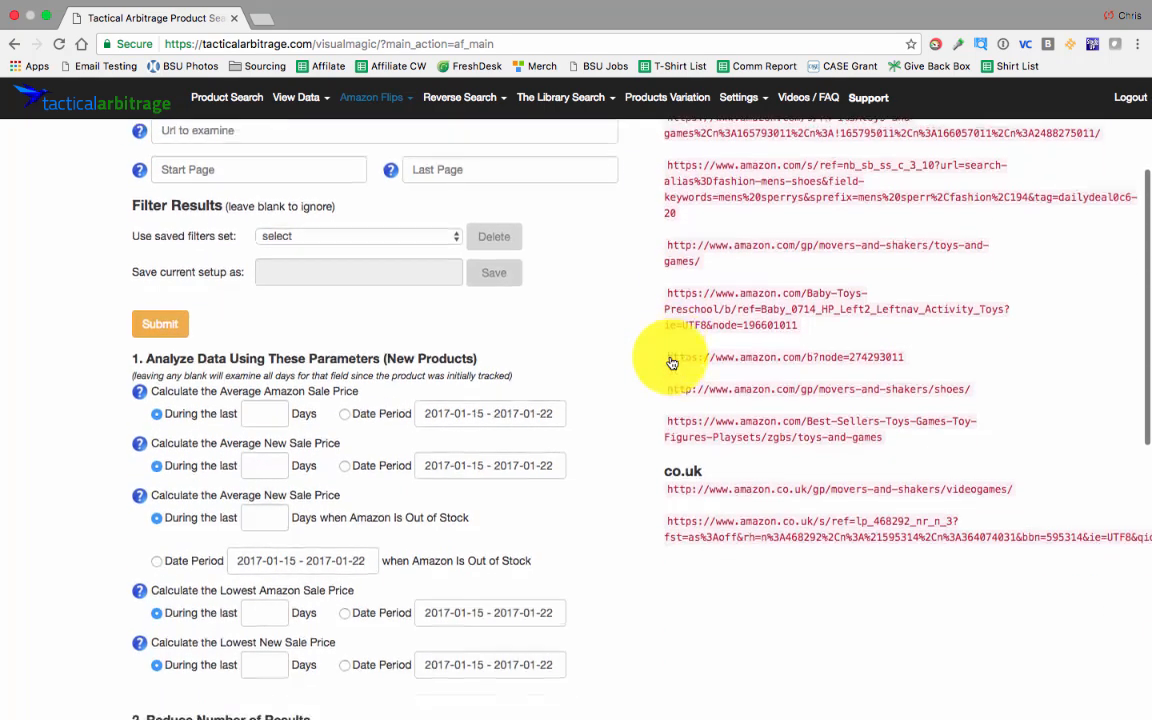
{"action": "scroll", "coordinate": [671, 360], "scroll_direction": "up", "scroll_amount": 4}
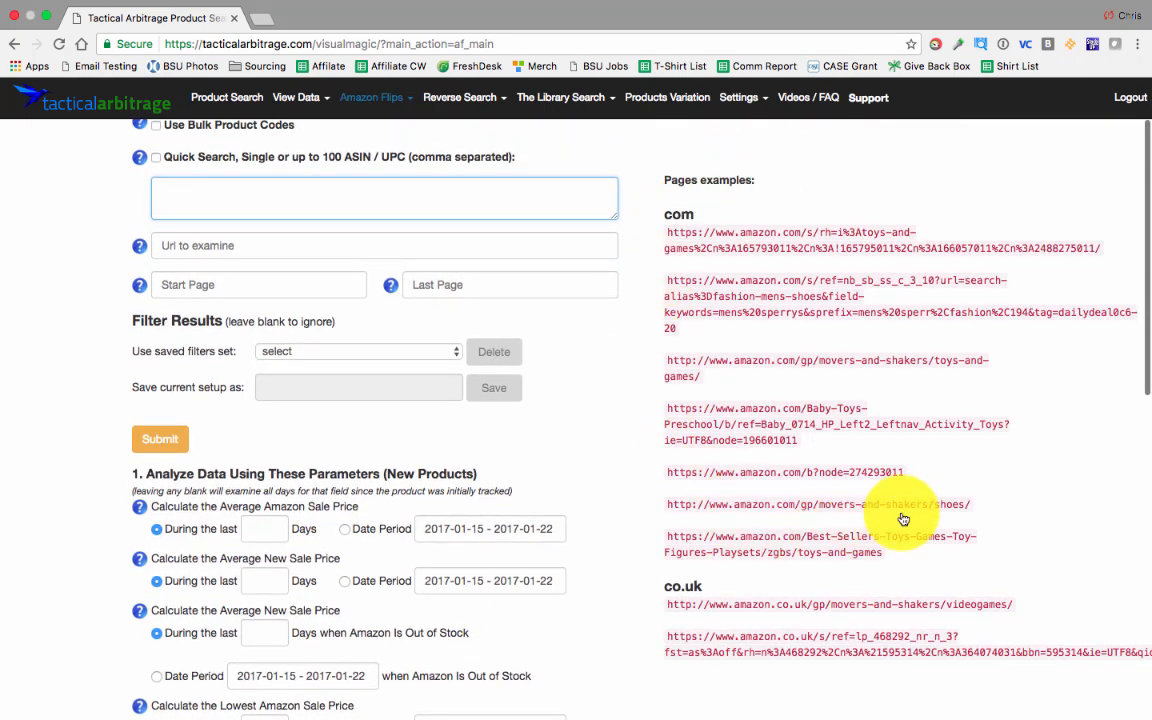
{"action": "scroll", "coordinate": [852, 378], "scroll_direction": "up", "scroll_amount": 1}
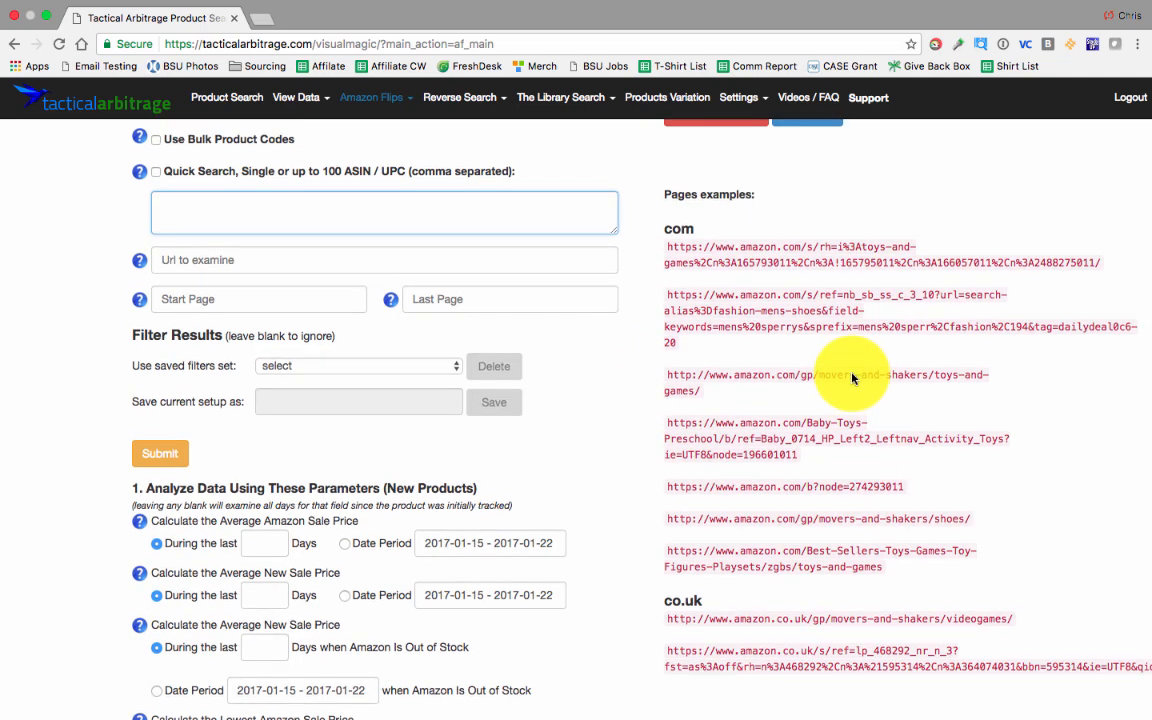
{"action": "left_click", "coordinate": [852, 262]}
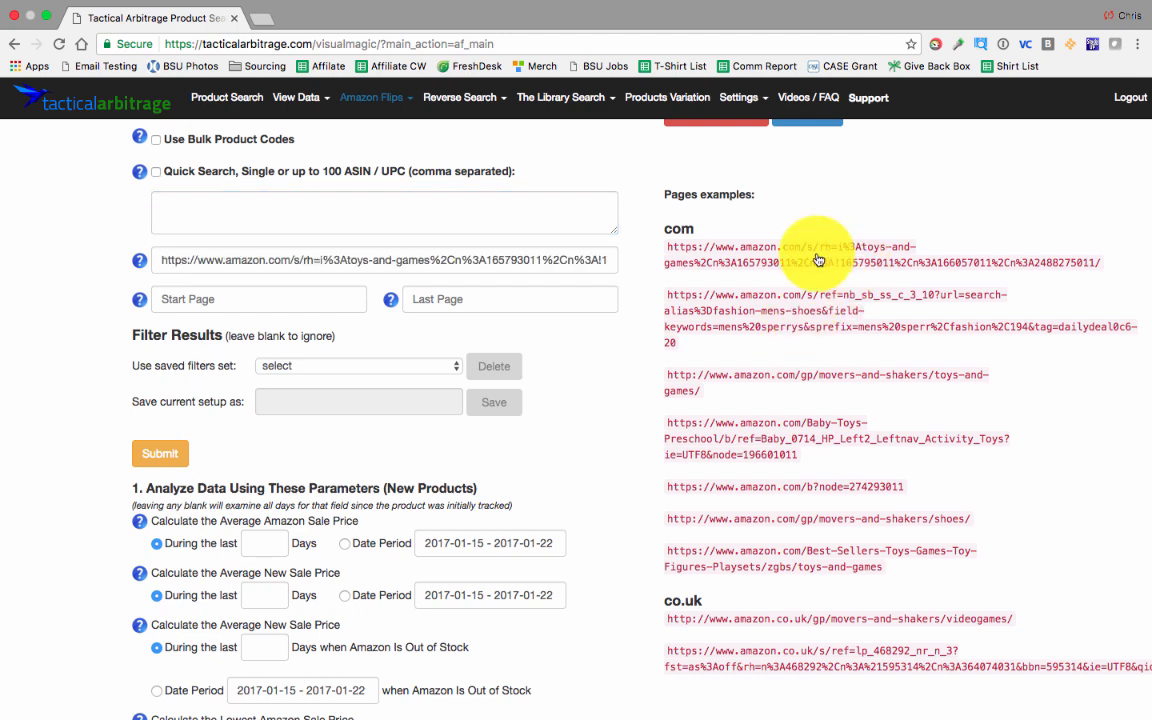
Copy the toys-and-games category URL from the form and open it in a new browser tab.
{"action": "triple_click", "coordinate": [424, 260]}
{"action": "key", "text": "super+c"}
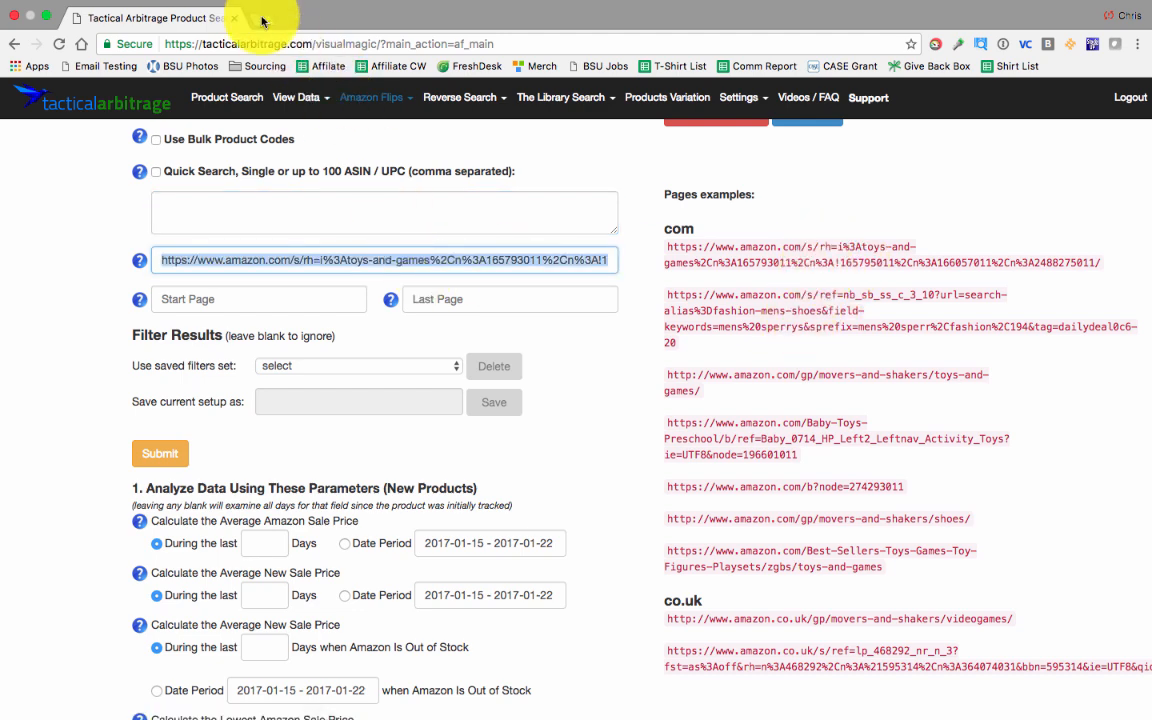
{"action": "left_click", "coordinate": [262, 20]}
{"action": "key", "text": "super+v"}
{"action": "key", "text": "Return"}
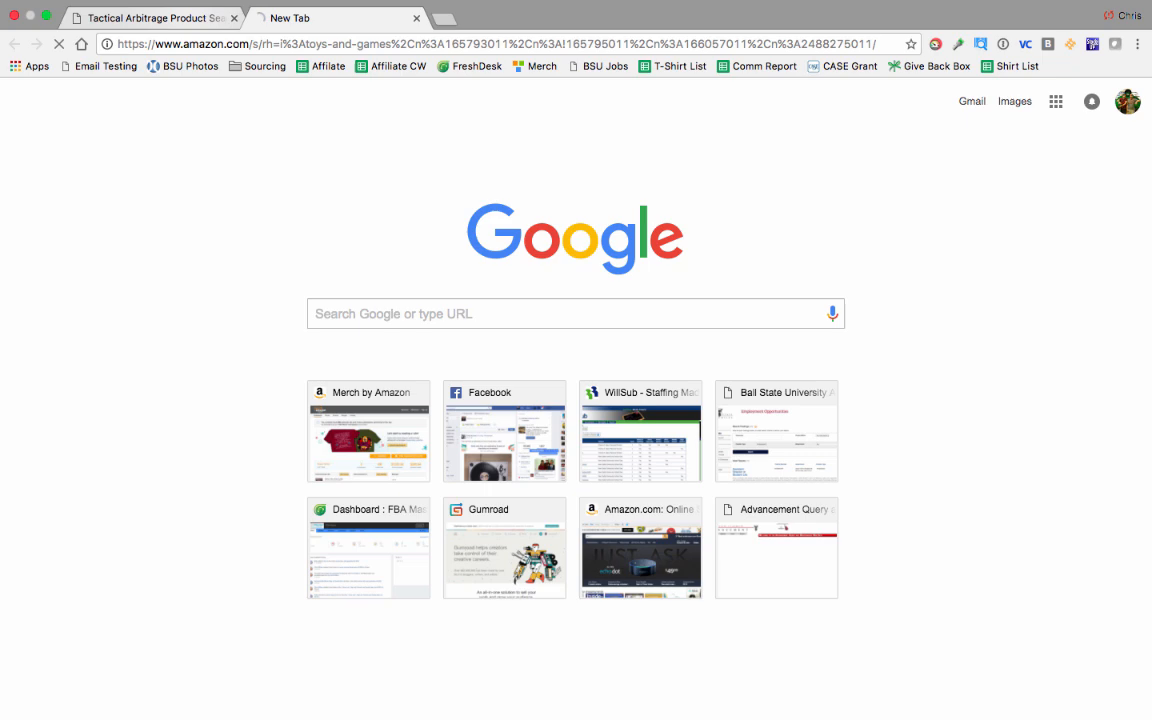
{"action": "left_click", "coordinate": [159, 12]}
{"action": "left_click_drag", "start_coordinate": [706, 391], "coordinate": [667, 378]}
{"action": "key", "text": "super+c"}
{"action": "left_click", "coordinate": [444, 18]}
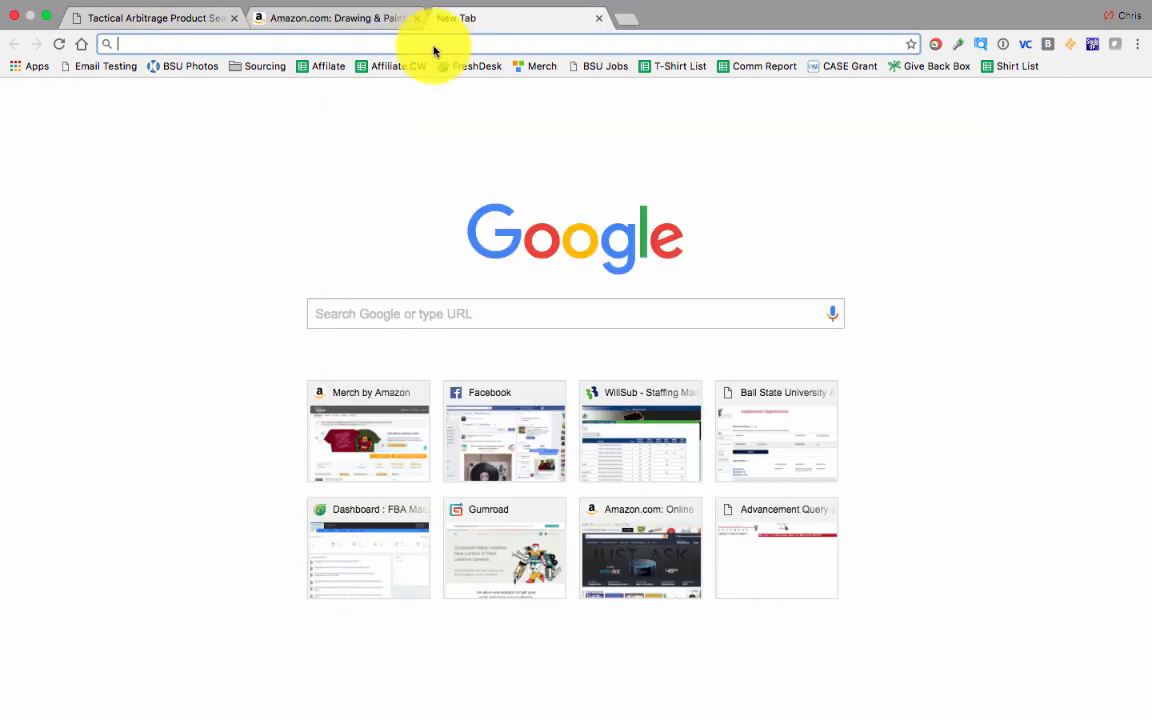
{"action": "key", "text": "super+v"}
{"action": "key", "text": "Return"}
{"action": "left_click", "coordinate": [188, 18]}
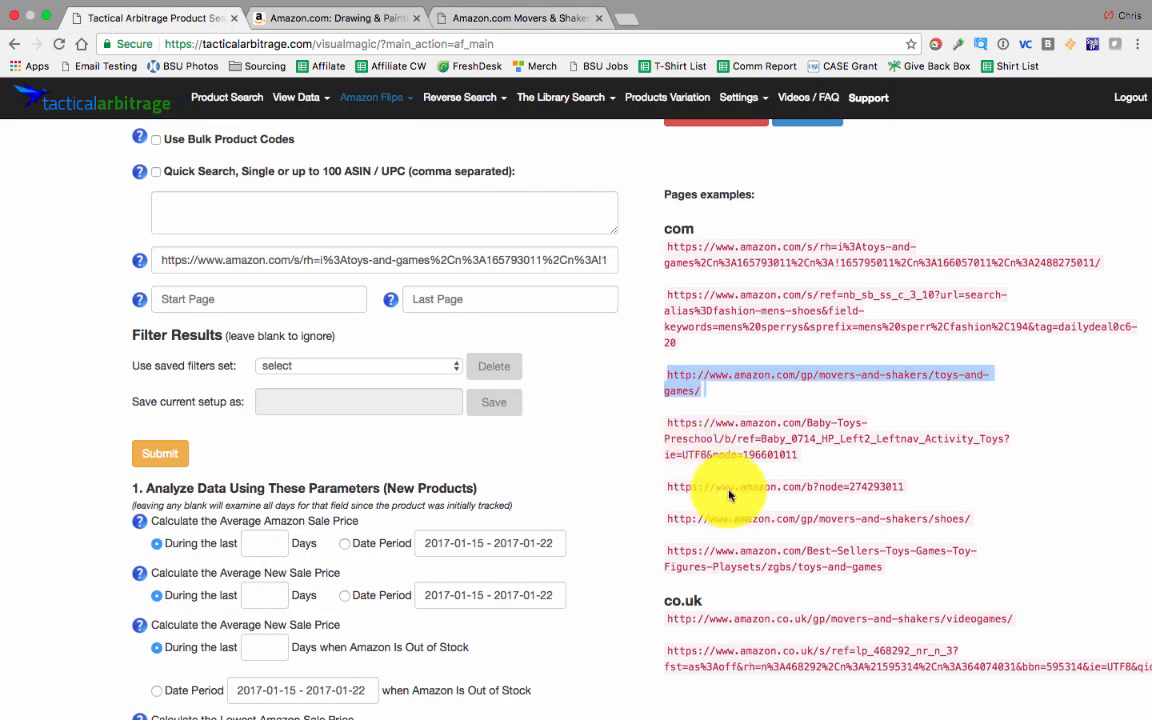
{"action": "left_click_drag", "start_coordinate": [905, 487], "coordinate": [668, 489]}
{"action": "key", "text": "super+c"}
{"action": "mouse_move", "coordinate": [689, 18]}
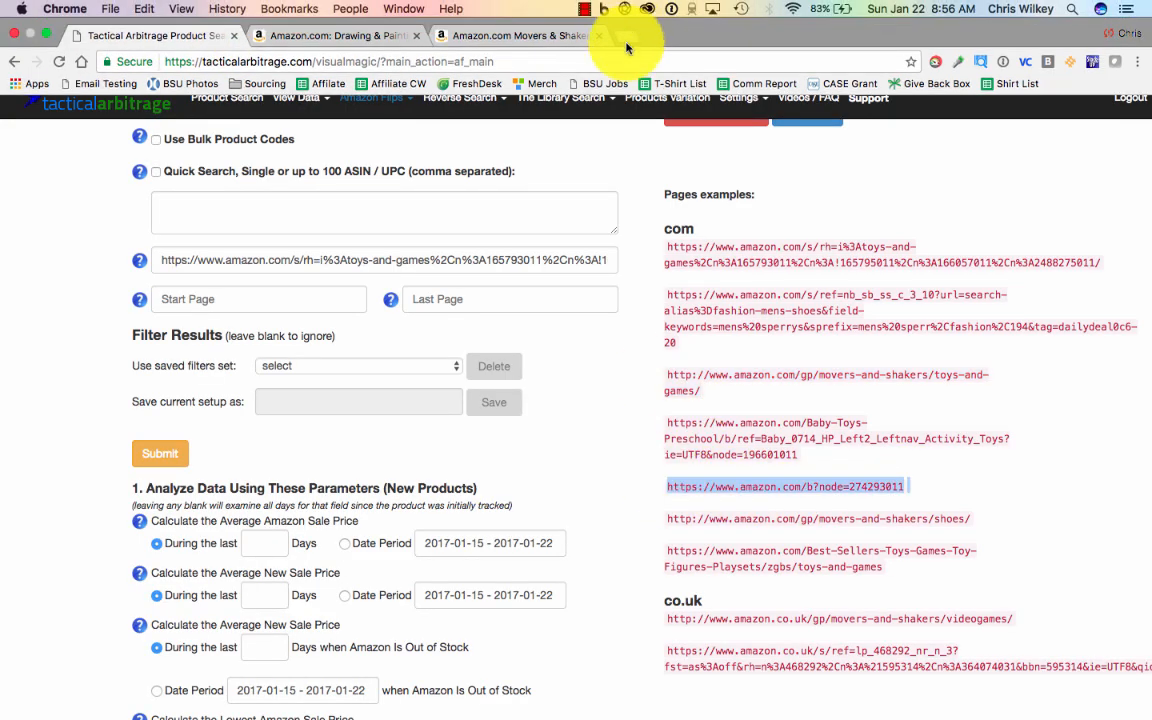
{"action": "left_click", "coordinate": [624, 40]}
{"action": "key", "text": "super+v"}
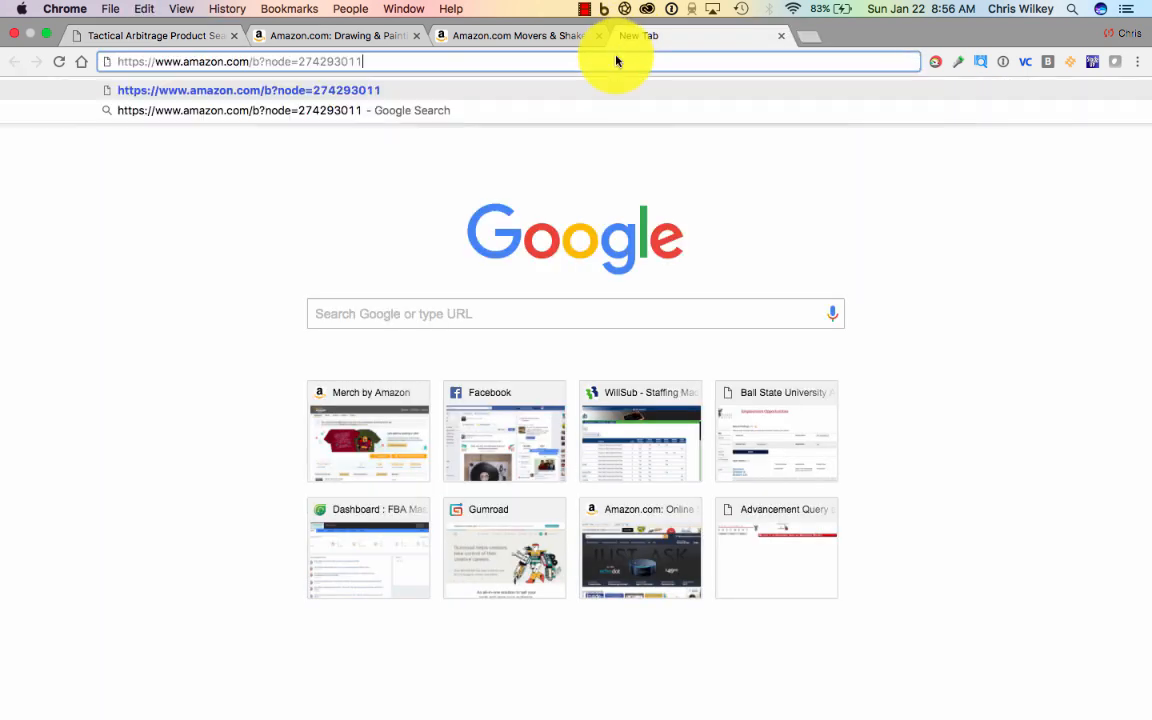
{"action": "key", "text": "Return"}
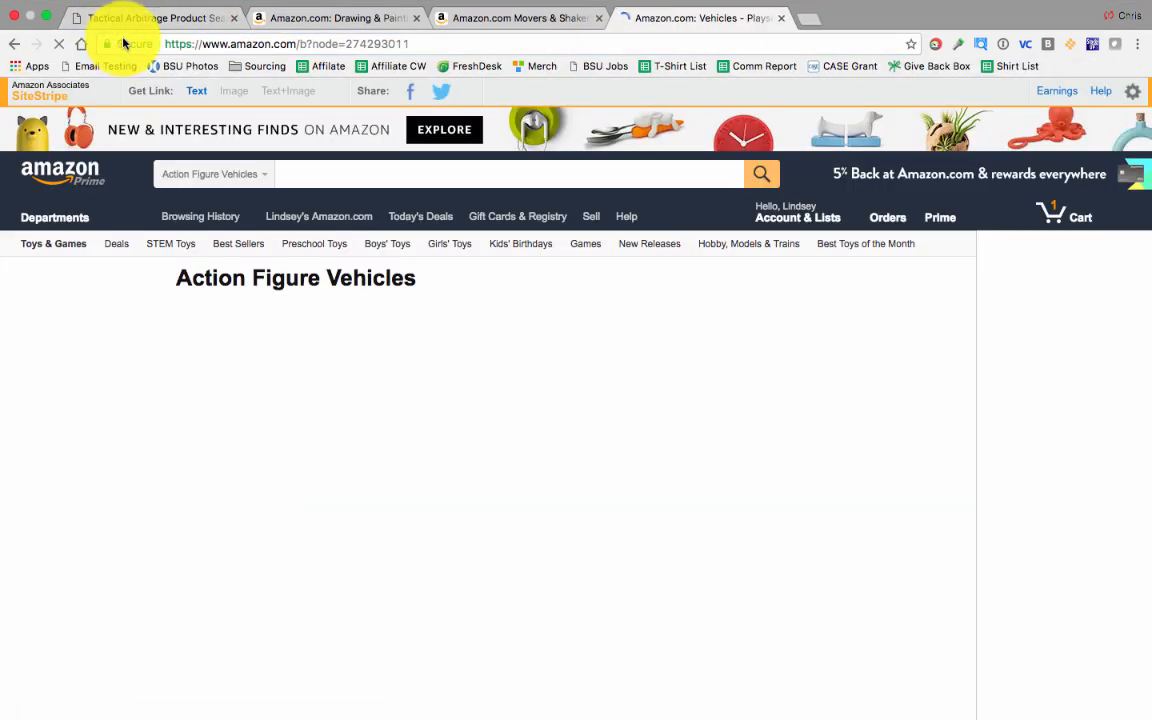
Examine the Action Figure Vehicles, Movers & Shakers and Kids Drawing Painting Supplies pages as types of Amazon pages to scan.
{"action": "scroll", "coordinate": [540, 515], "scroll_direction": "down", "scroll_amount": 10}
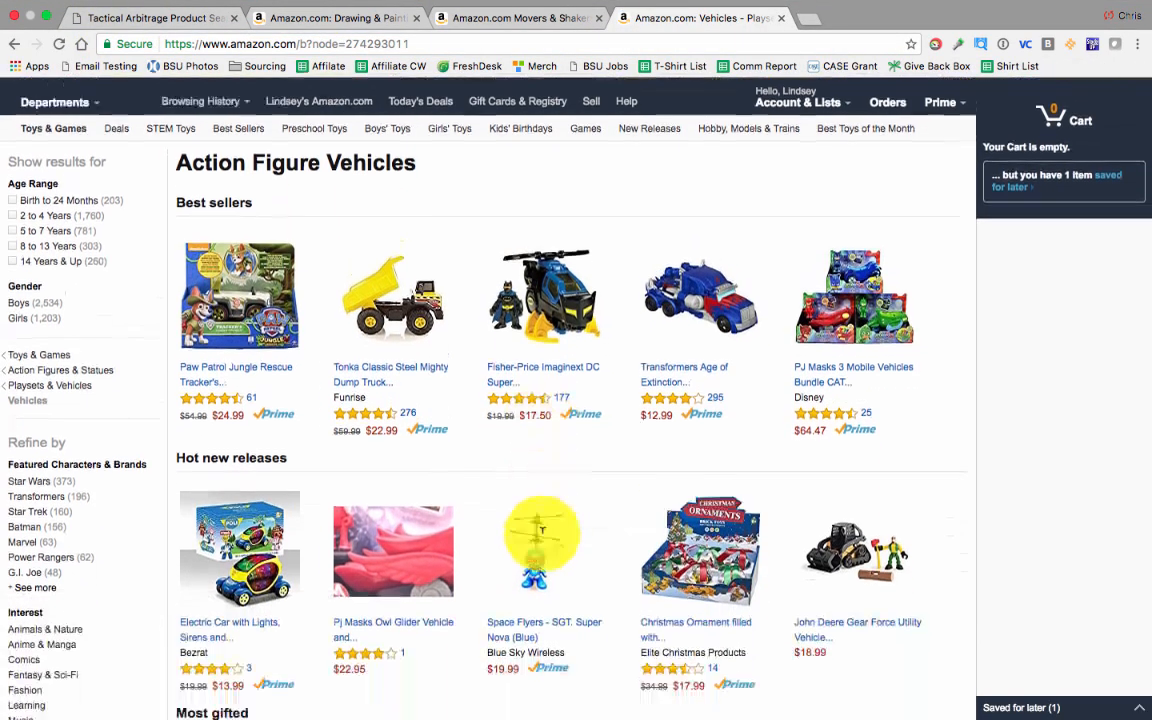
{"action": "scroll", "coordinate": [540, 527], "scroll_direction": "up", "scroll_amount": 10}
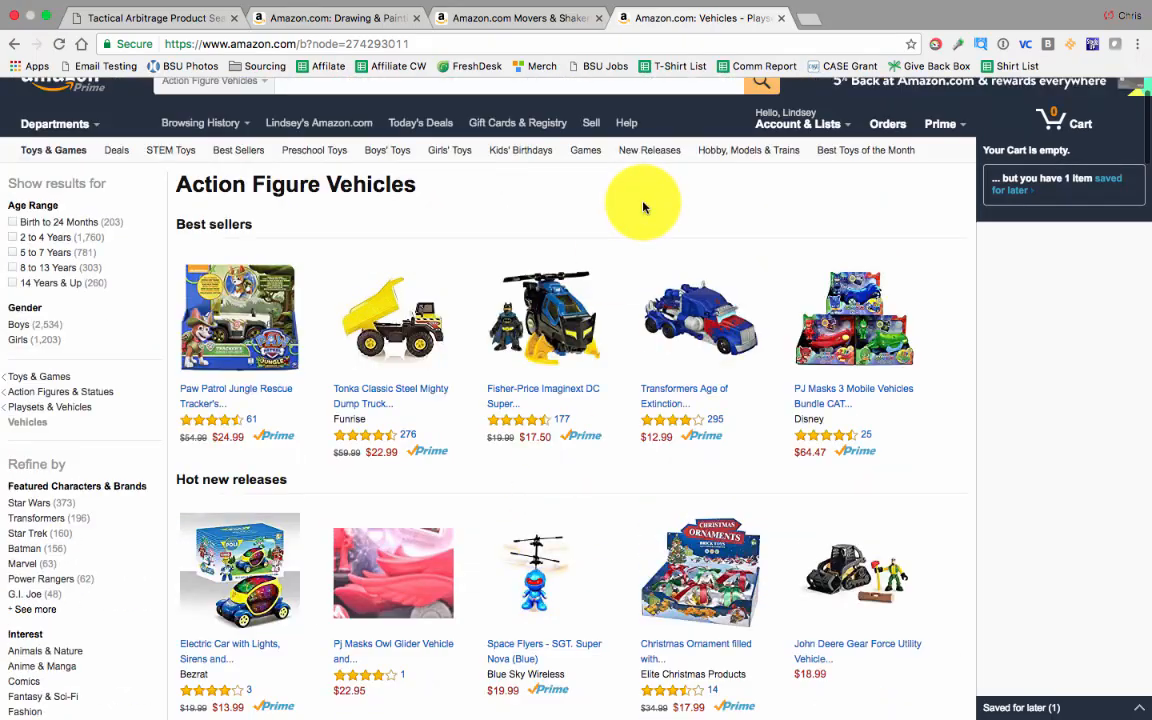
{"action": "scroll", "coordinate": [648, 206], "scroll_direction": "up", "scroll_amount": 3}
{"action": "left_click", "coordinate": [580, 16]}
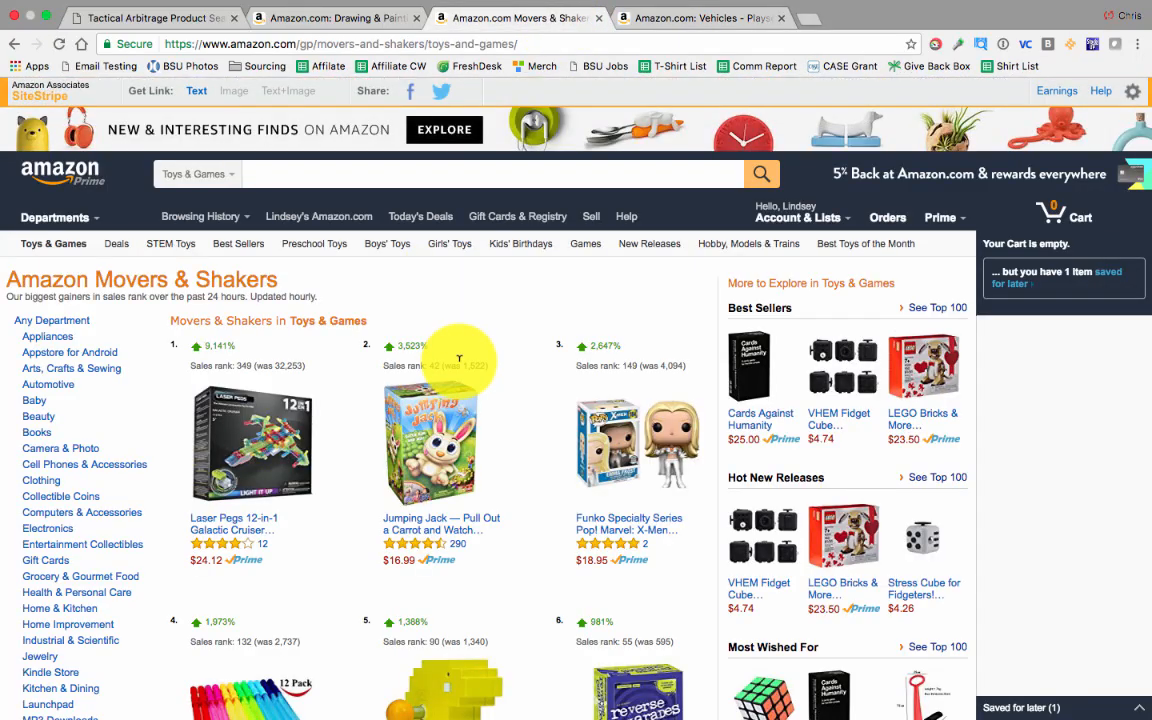
{"action": "left_click", "coordinate": [351, 9]}
{"action": "left_click", "coordinate": [276, 37]}
{"action": "left_click", "coordinate": [285, 36]}
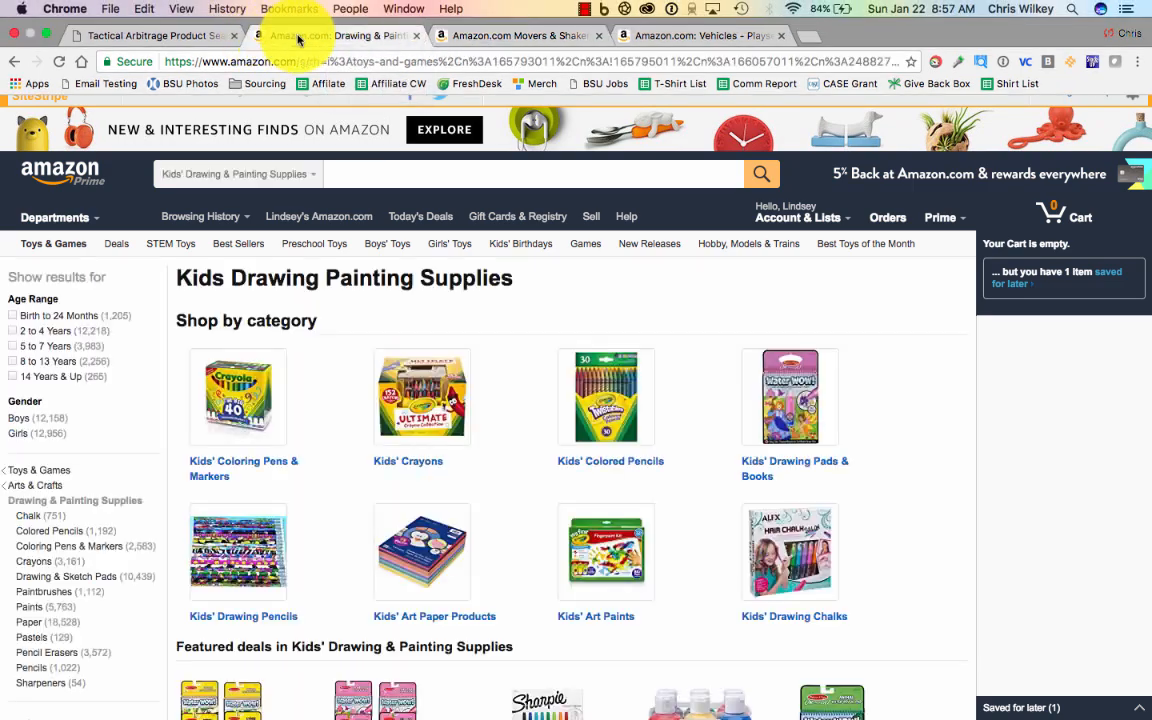
{"action": "scroll", "coordinate": [386, 347], "scroll_direction": "down", "scroll_amount": 3}
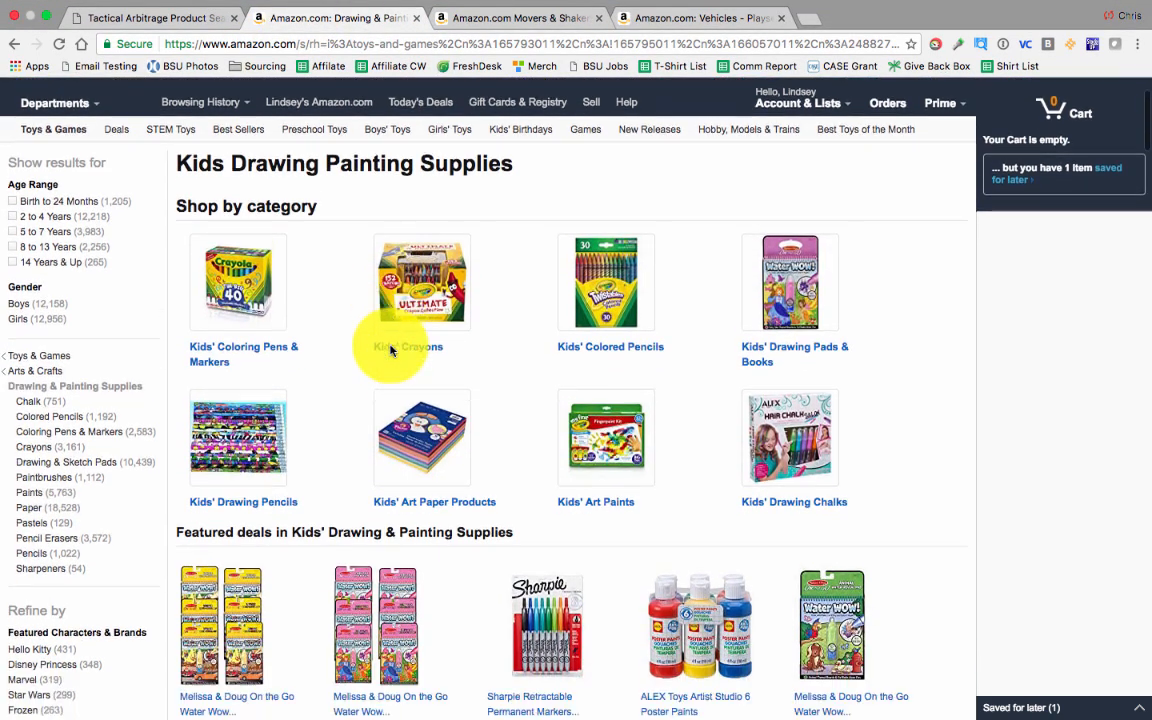
{"action": "scroll", "coordinate": [390, 350], "scroll_direction": "up", "scroll_amount": 3}
{"action": "left_click", "coordinate": [105, 20]}
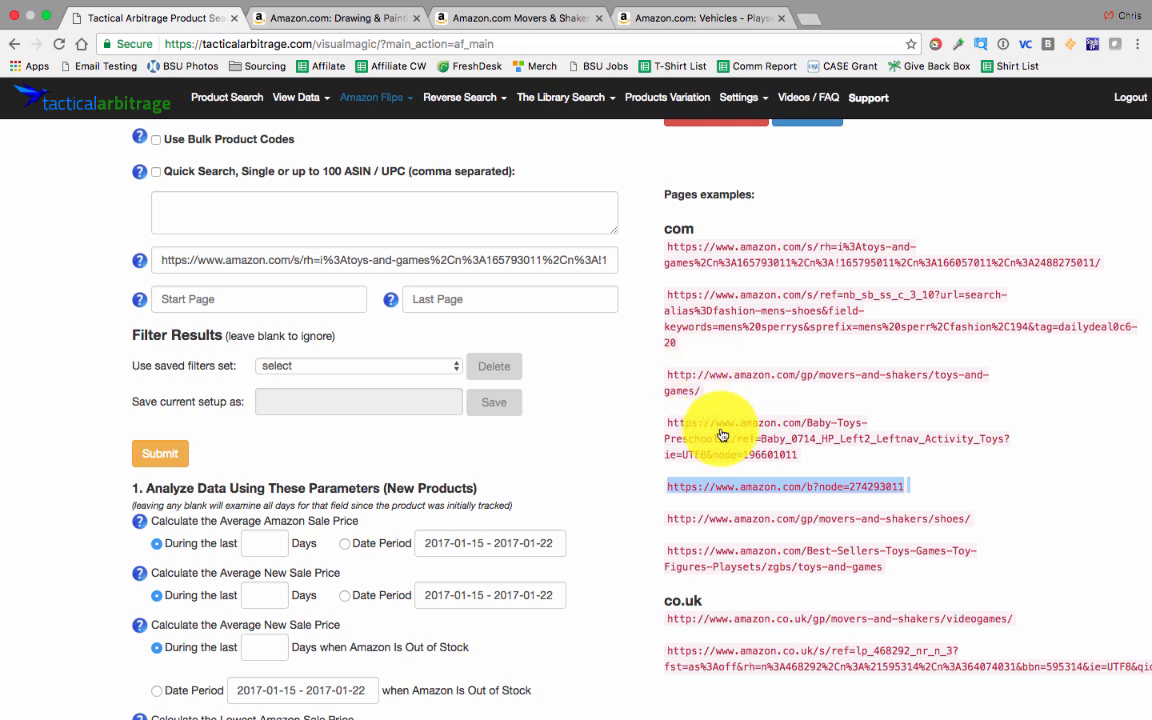
{"action": "left_click", "coordinate": [748, 522]}
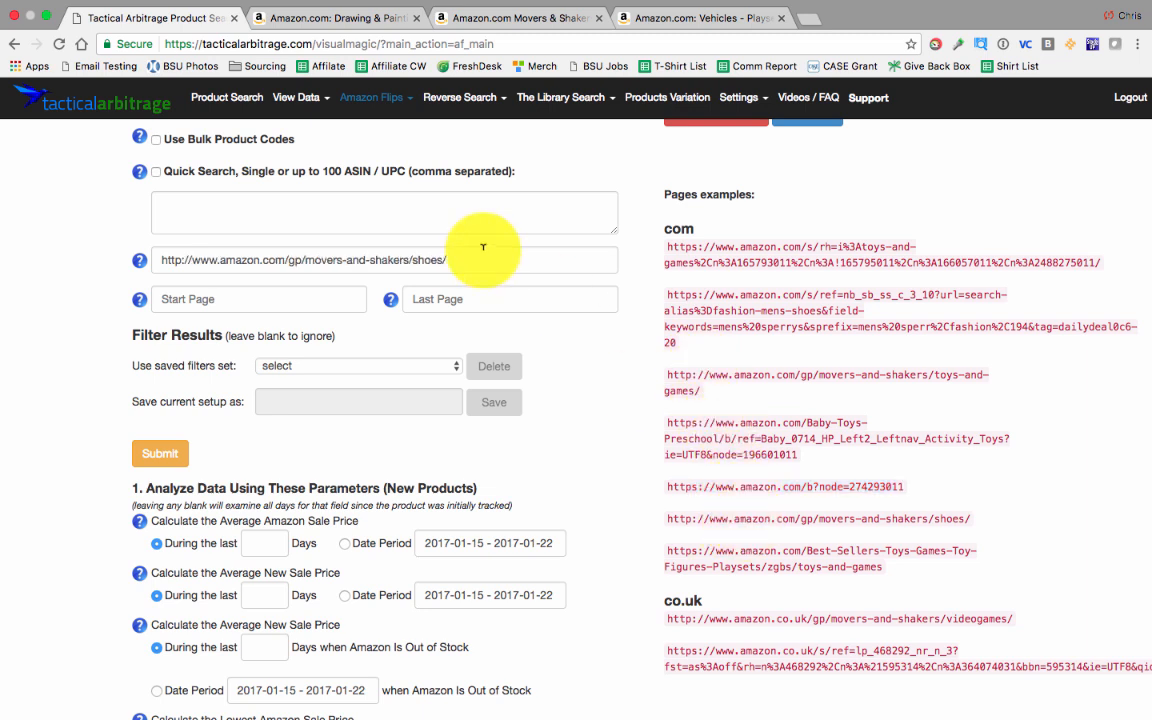
{"action": "left_click", "coordinate": [279, 298]}
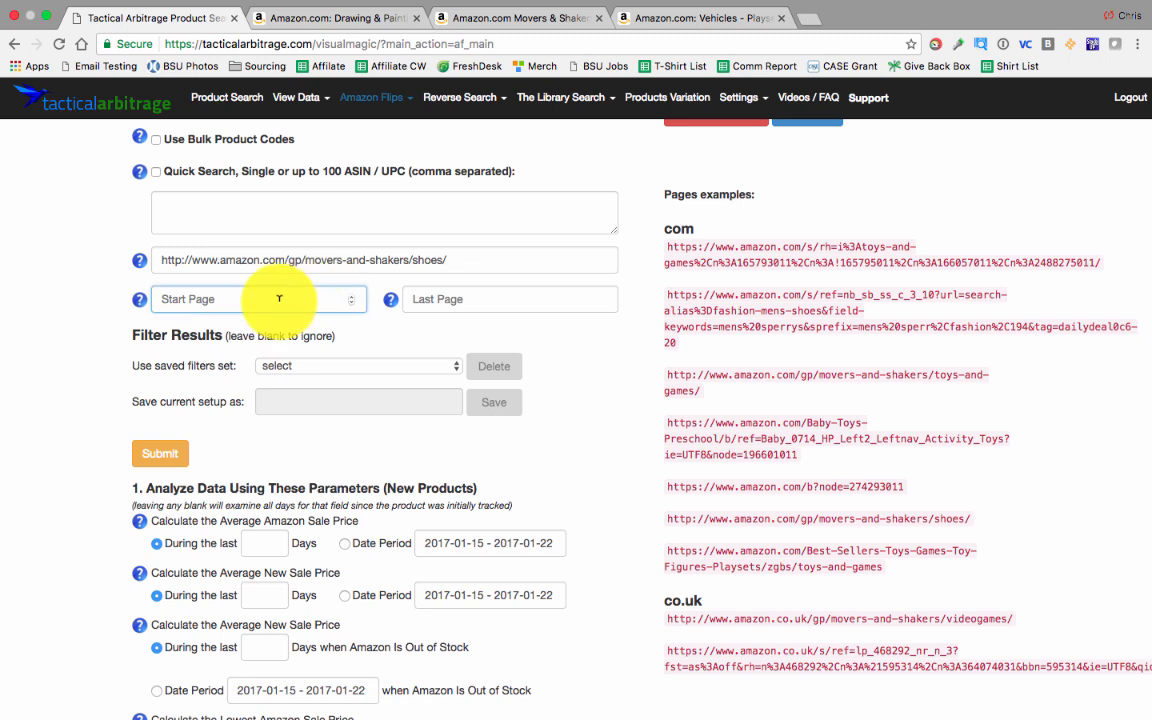
{"action": "type", "text": "1"}
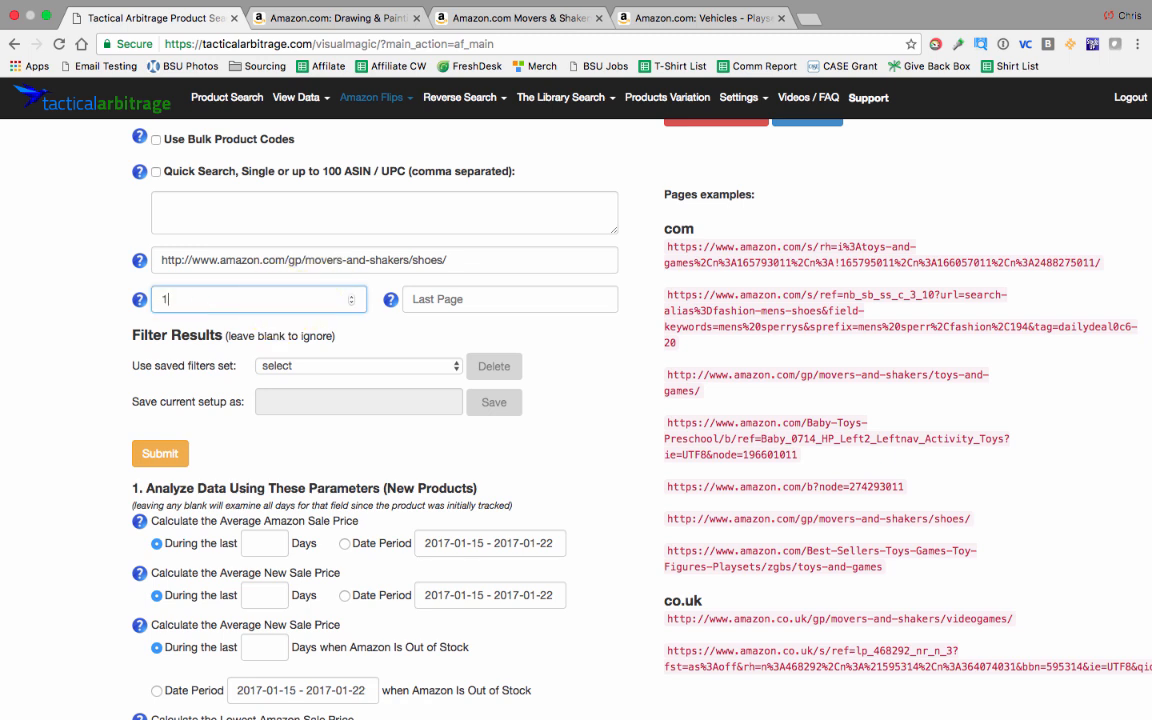
{"action": "left_click", "coordinate": [418, 298]}
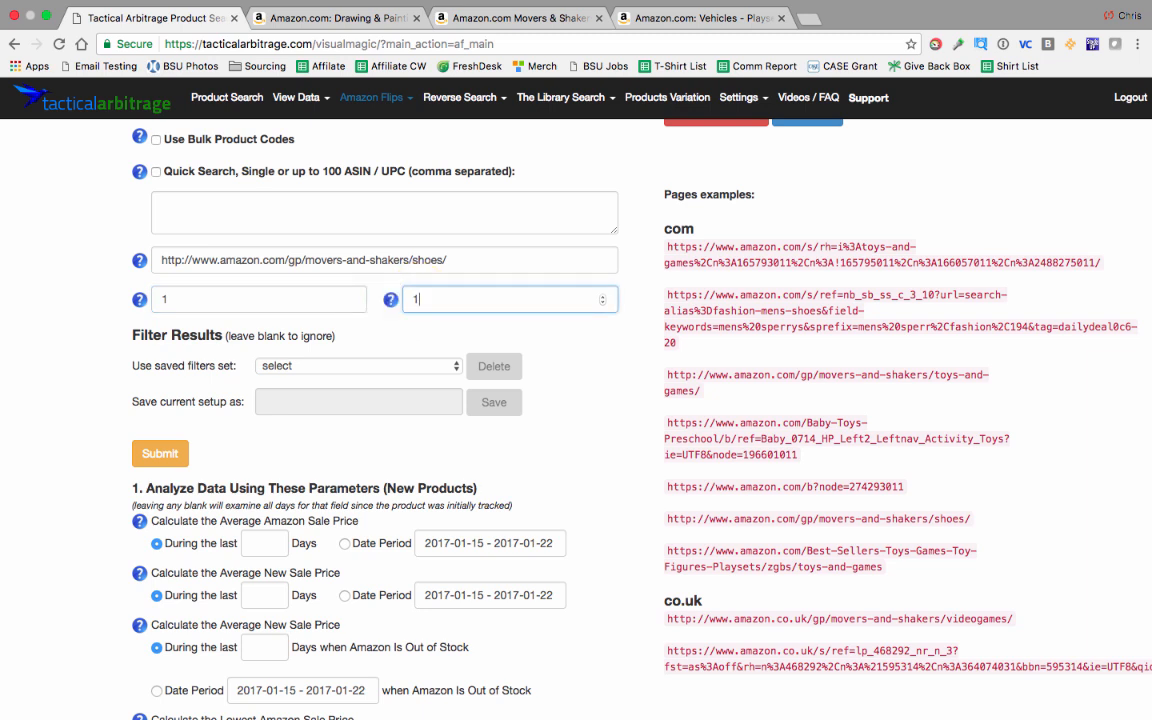
{"action": "type", "text": "3"}
Examine the saved filter sets and the form's sections for analyzing data, reducing results and deciding what to show.
{"action": "left_click", "coordinate": [407, 367]}
{"action": "left_click", "coordinate": [425, 350]}
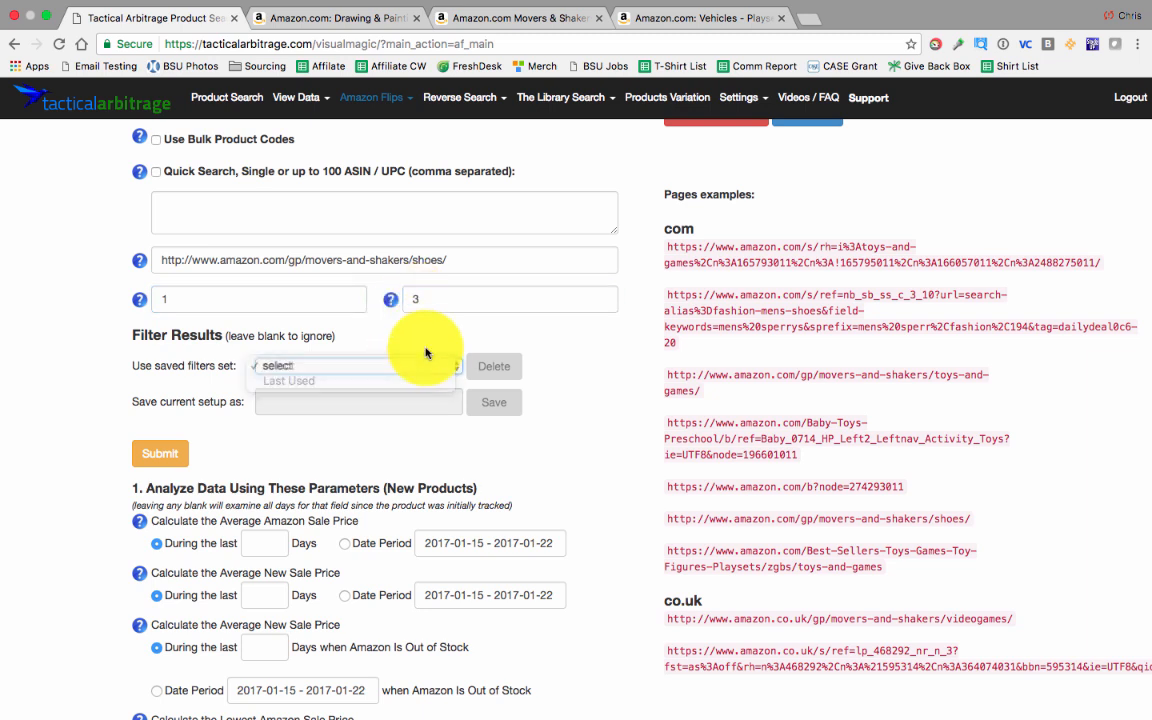
{"action": "scroll", "coordinate": [330, 200], "scroll_direction": "up", "scroll_amount": 2}
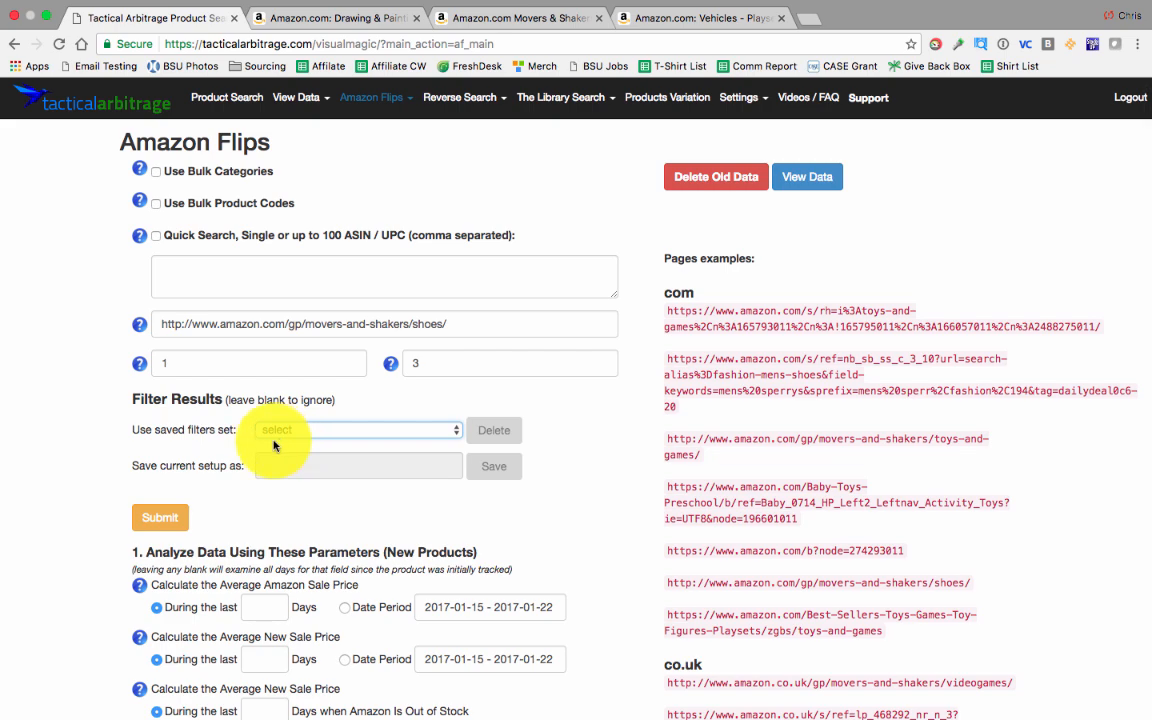
{"action": "scroll", "coordinate": [160, 455], "scroll_direction": "down", "scroll_amount": 3}
{"action": "scroll", "coordinate": [167, 430], "scroll_direction": "down", "scroll_amount": 6}
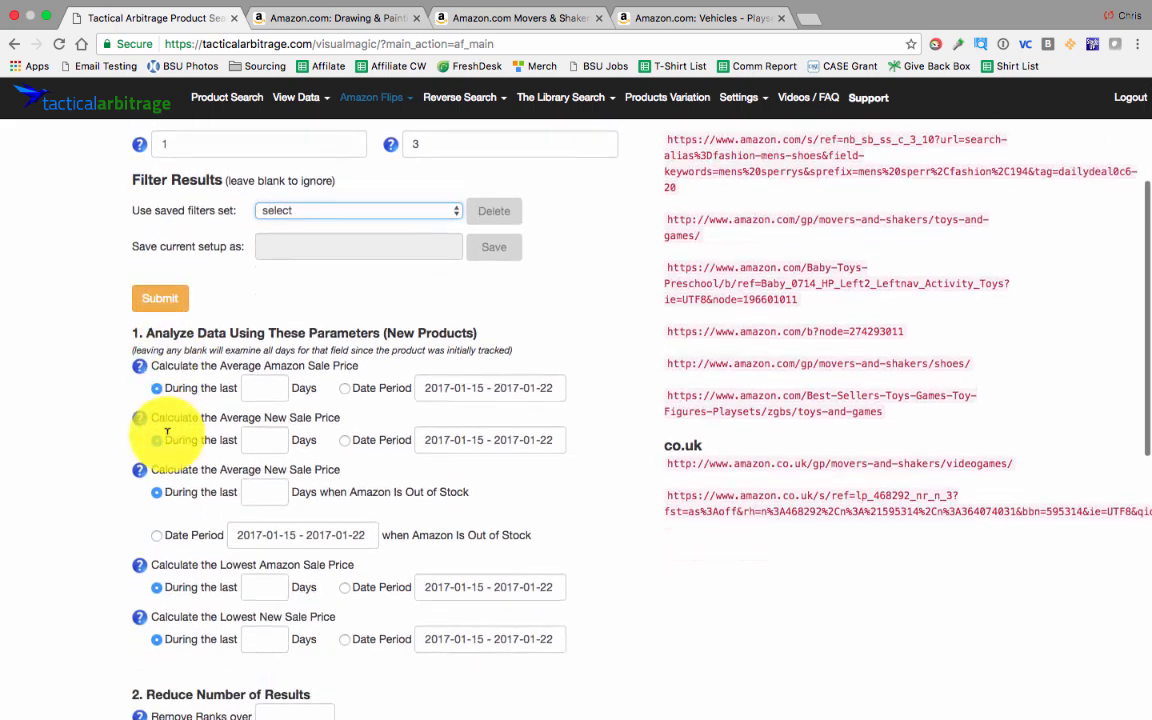
{"action": "scroll", "coordinate": [167, 438], "scroll_direction": "down", "scroll_amount": 6}
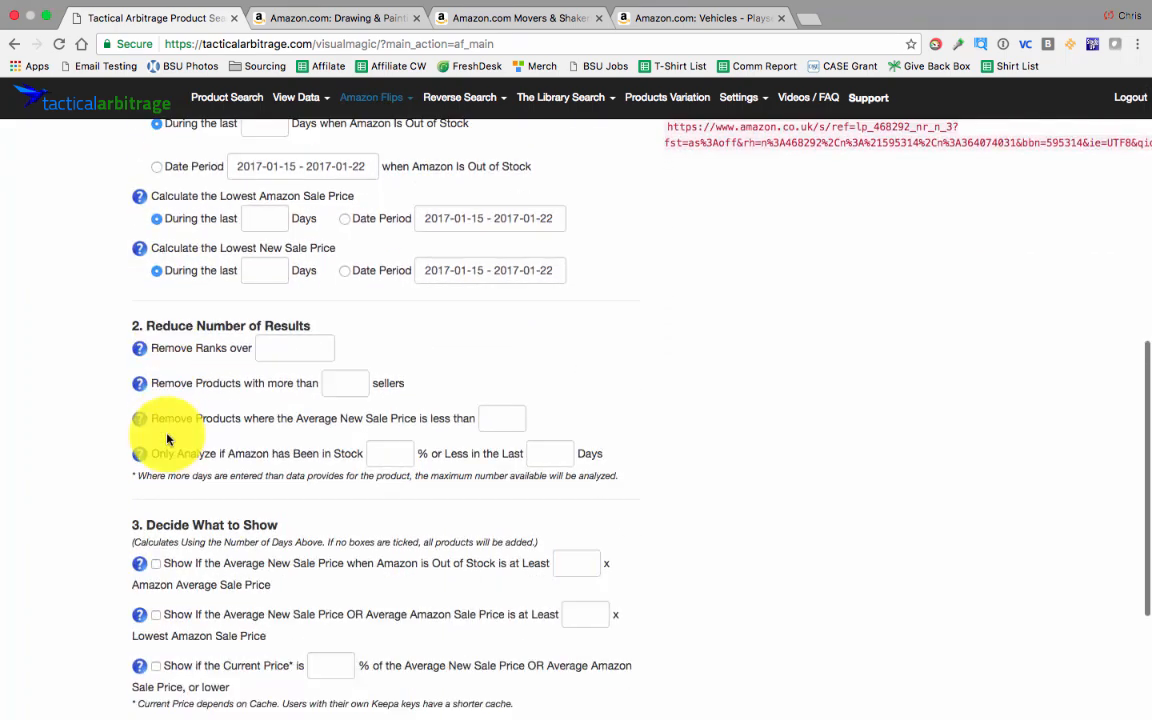
{"action": "scroll", "coordinate": [167, 438], "scroll_direction": "up", "scroll_amount": 10}
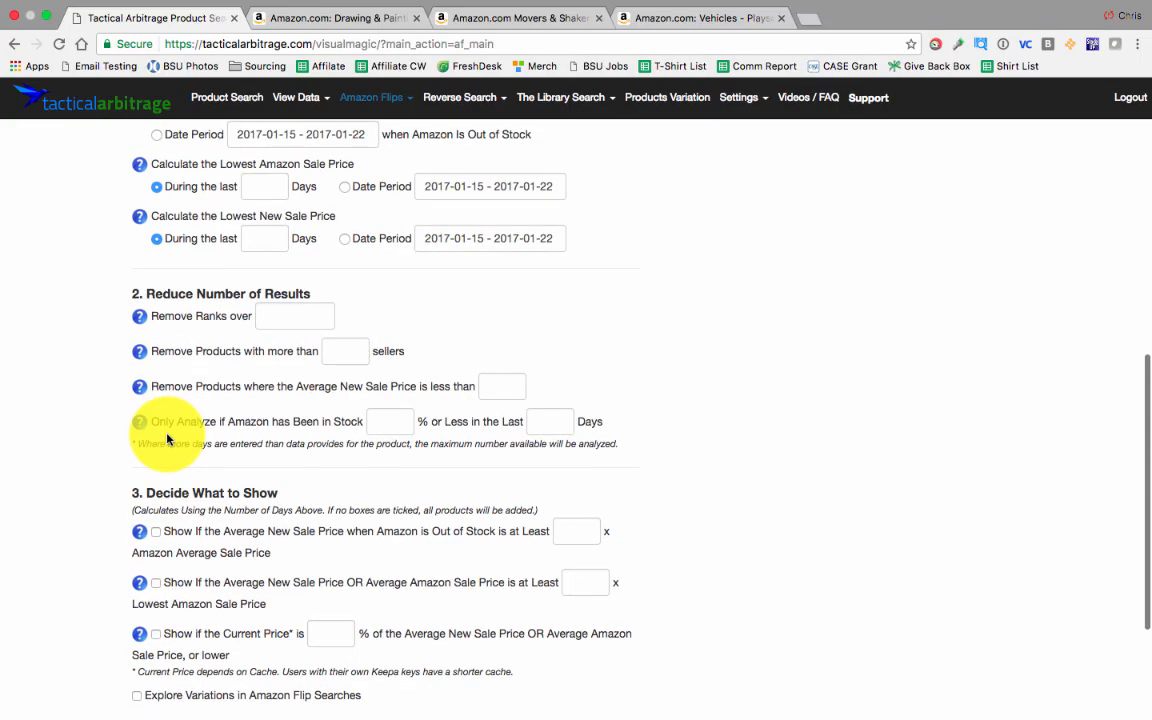
Submit the Amazon Flips search for the Movers & Shakers shoes pages with all filters left blank.
{"action": "scroll", "coordinate": [167, 438], "scroll_direction": "up", "scroll_amount": 5}
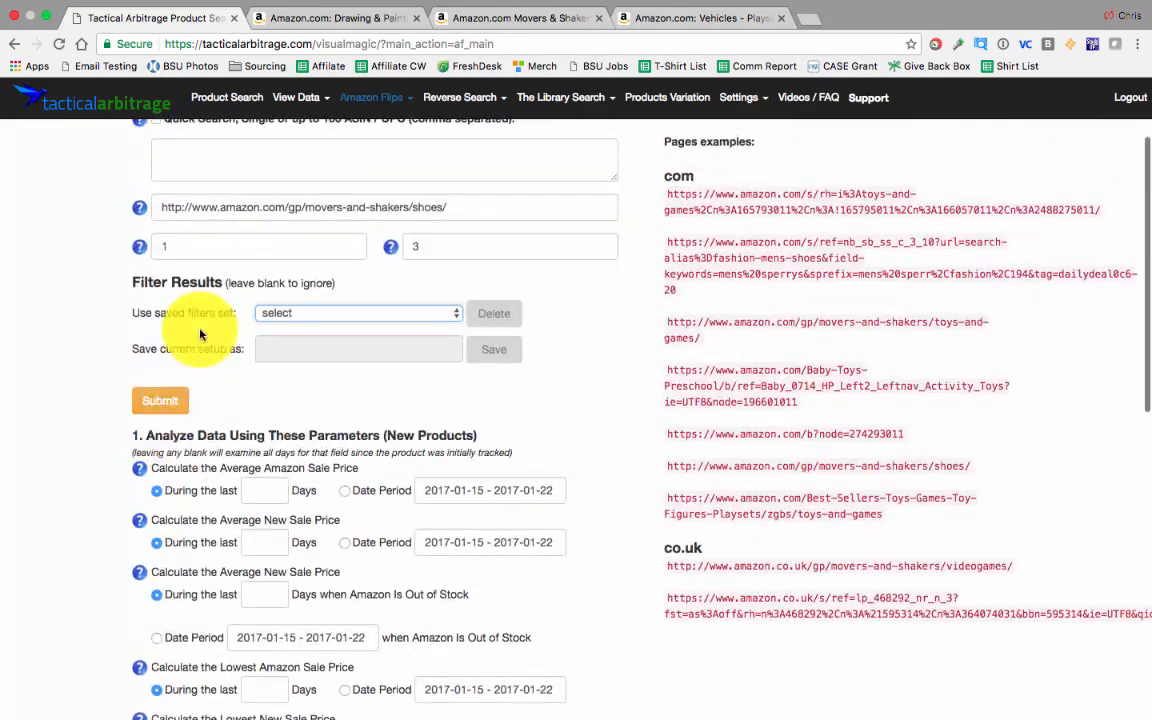
{"action": "scroll", "coordinate": [190, 320], "scroll_direction": "down", "scroll_amount": 14}
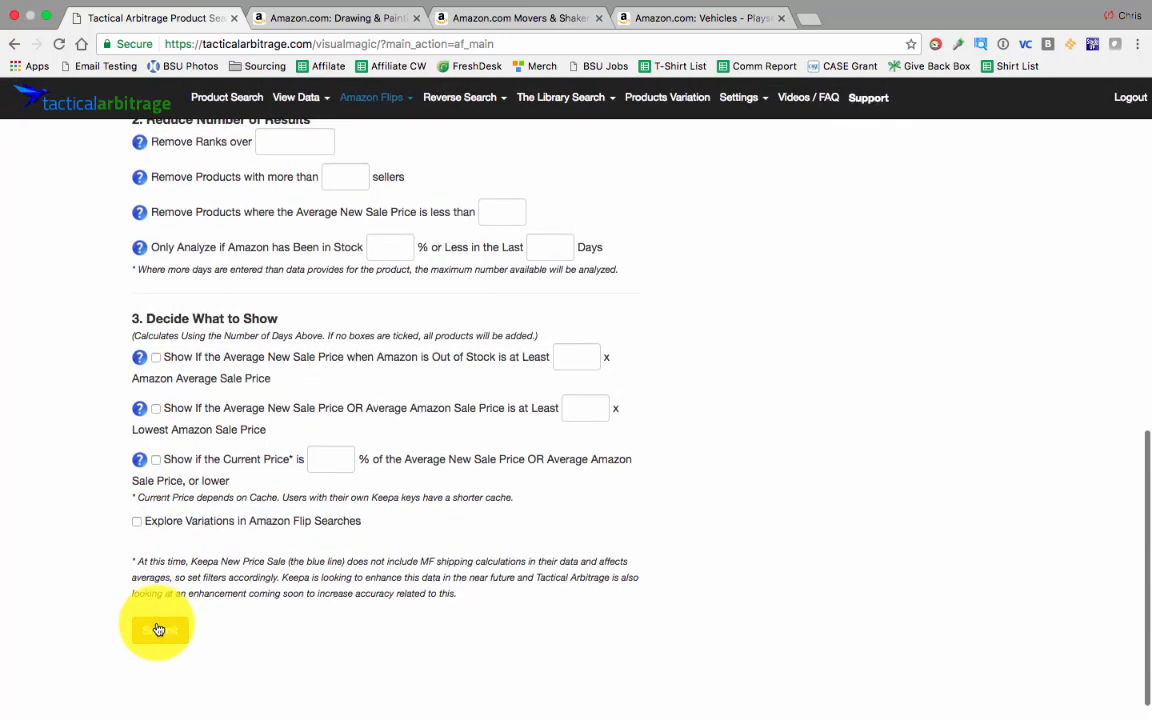
{"action": "left_click", "coordinate": [160, 636]}
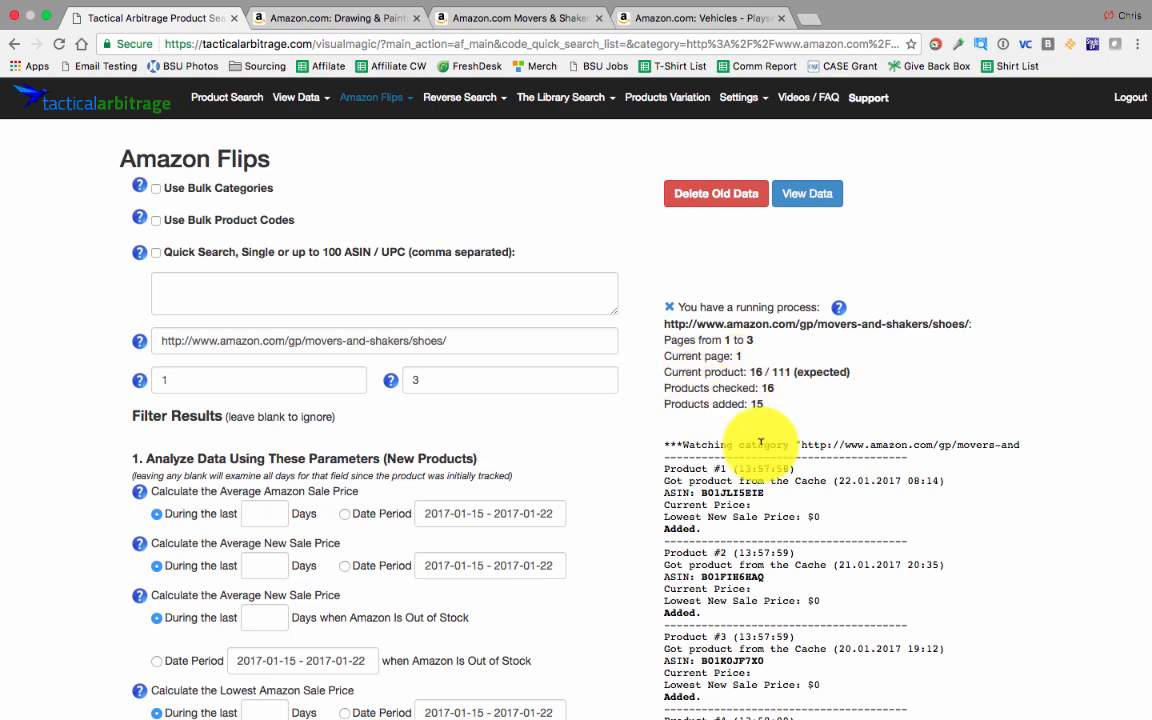
Examine the running process's progress and its product log of added, removed and skipped items.
{"action": "scroll", "coordinate": [760, 440], "scroll_direction": "down", "scroll_amount": 1}
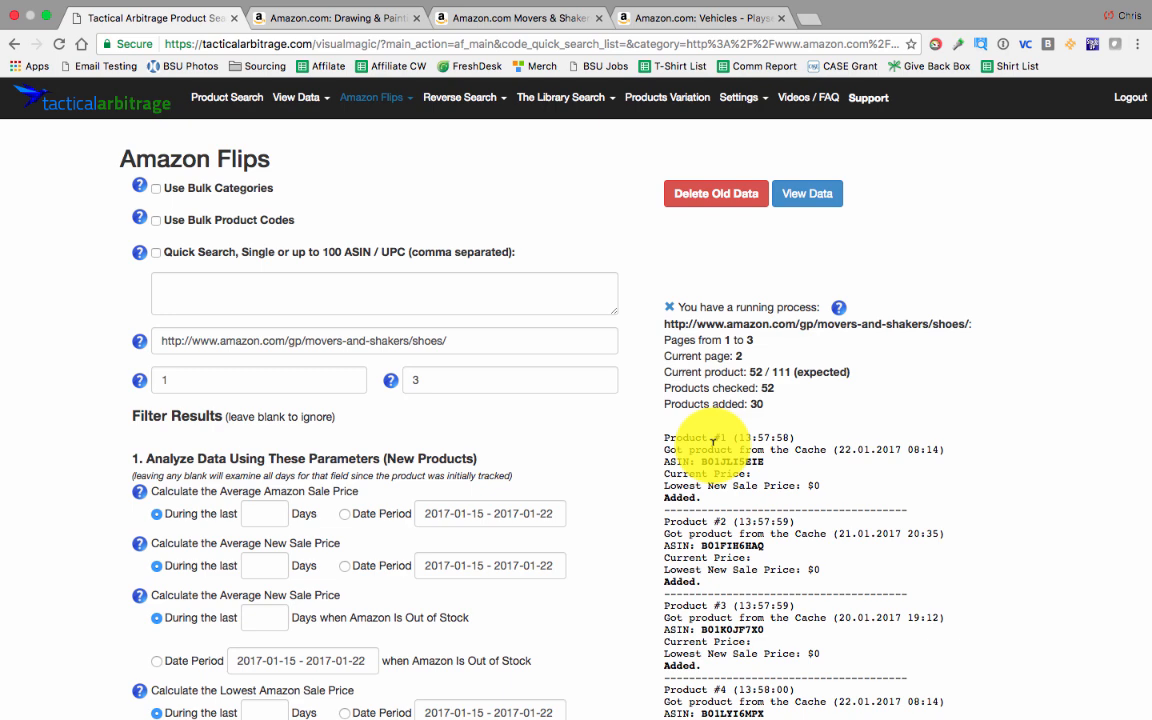
{"action": "scroll", "coordinate": [713, 442], "scroll_direction": "down", "scroll_amount": 8}
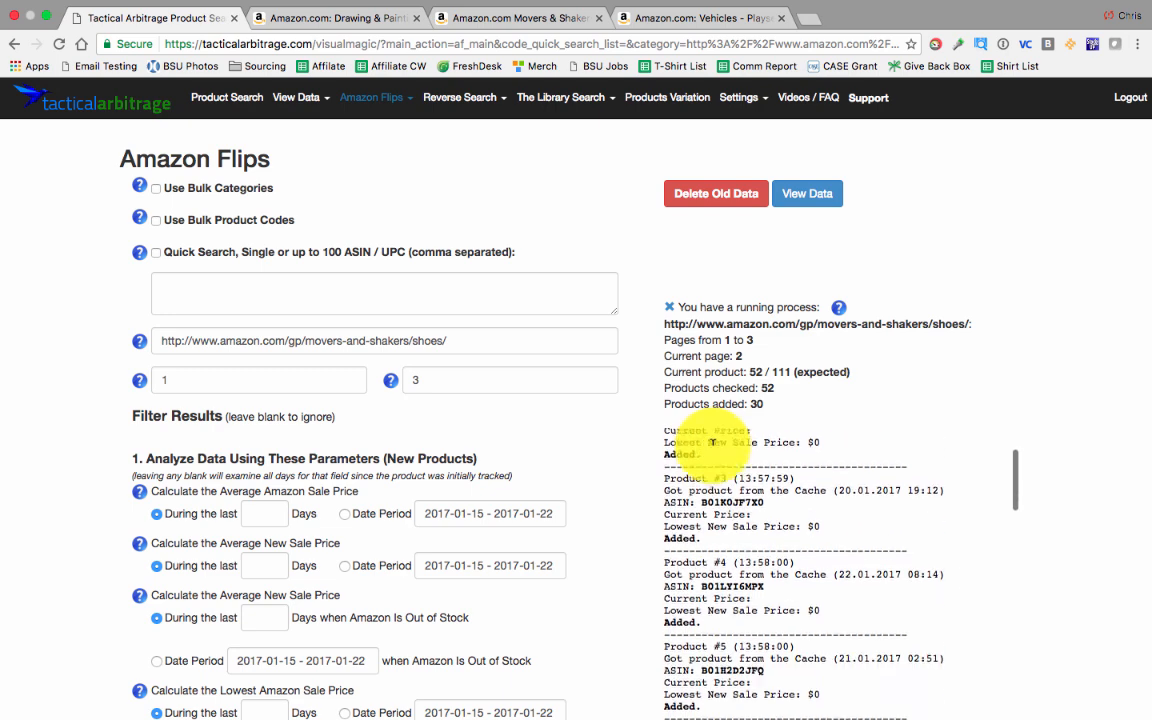
{"action": "scroll", "coordinate": [713, 442], "scroll_direction": "down", "scroll_amount": 10}
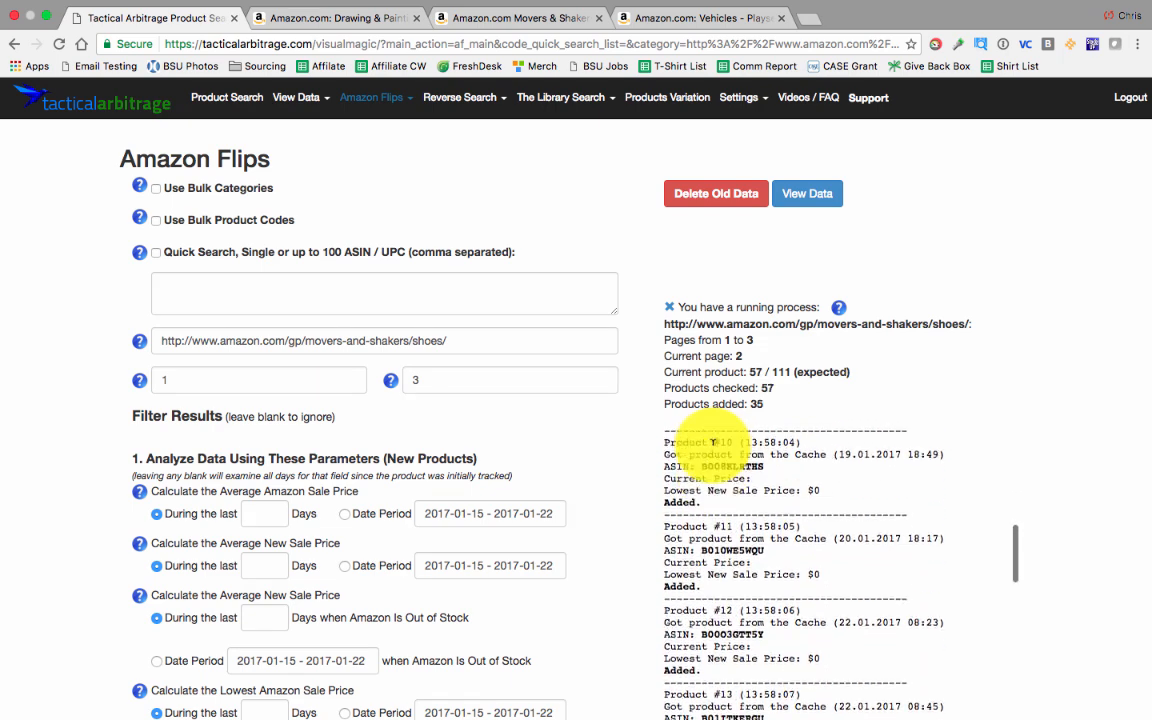
{"action": "scroll", "coordinate": [713, 442], "scroll_direction": "down", "scroll_amount": 8}
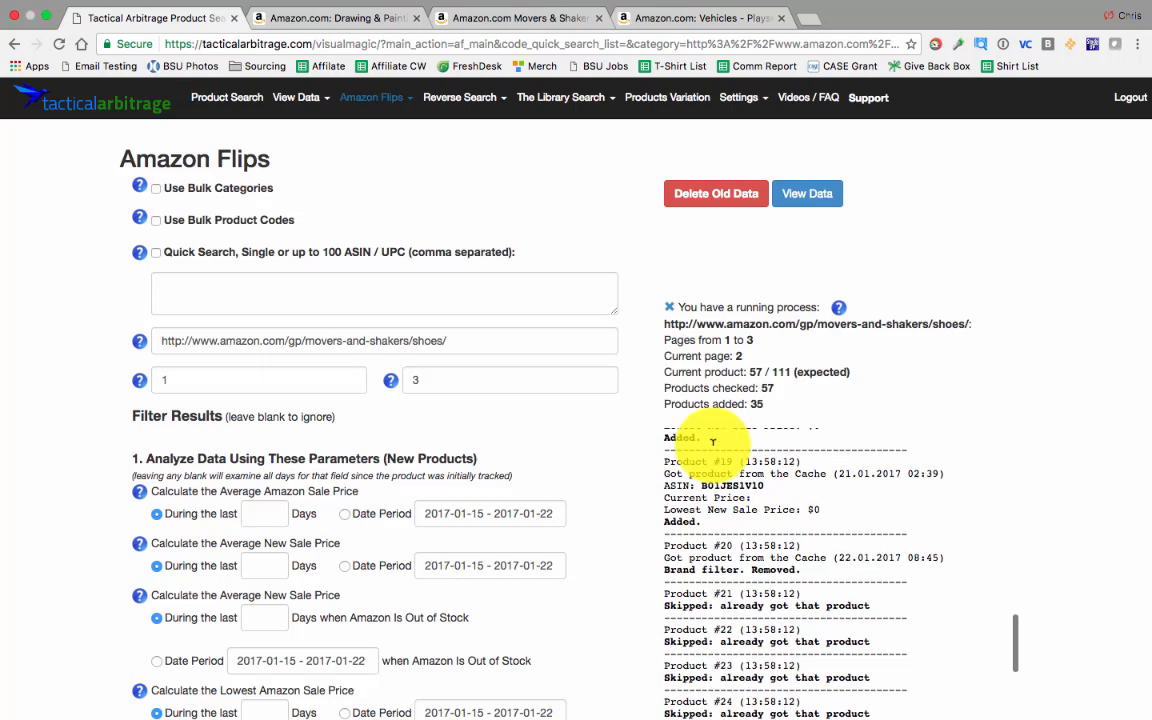
{"action": "scroll", "coordinate": [596, 542], "scroll_direction": "down", "scroll_amount": 5}
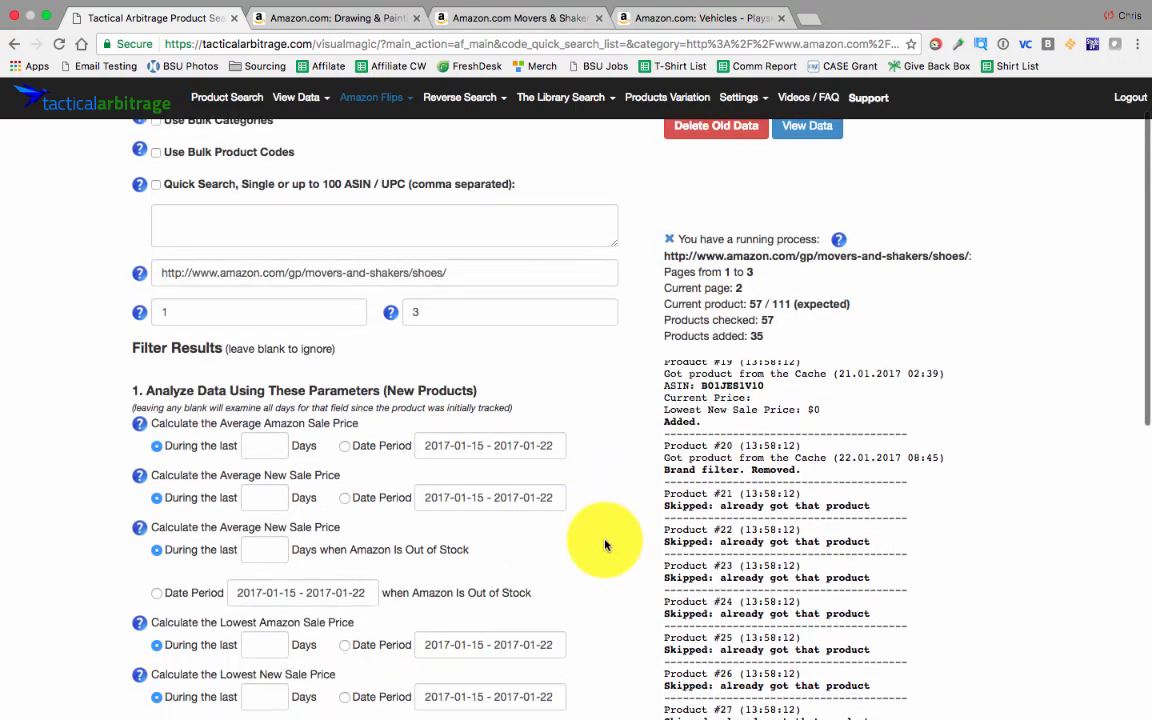
{"action": "scroll", "coordinate": [710, 540], "scroll_direction": "down", "scroll_amount": 10}
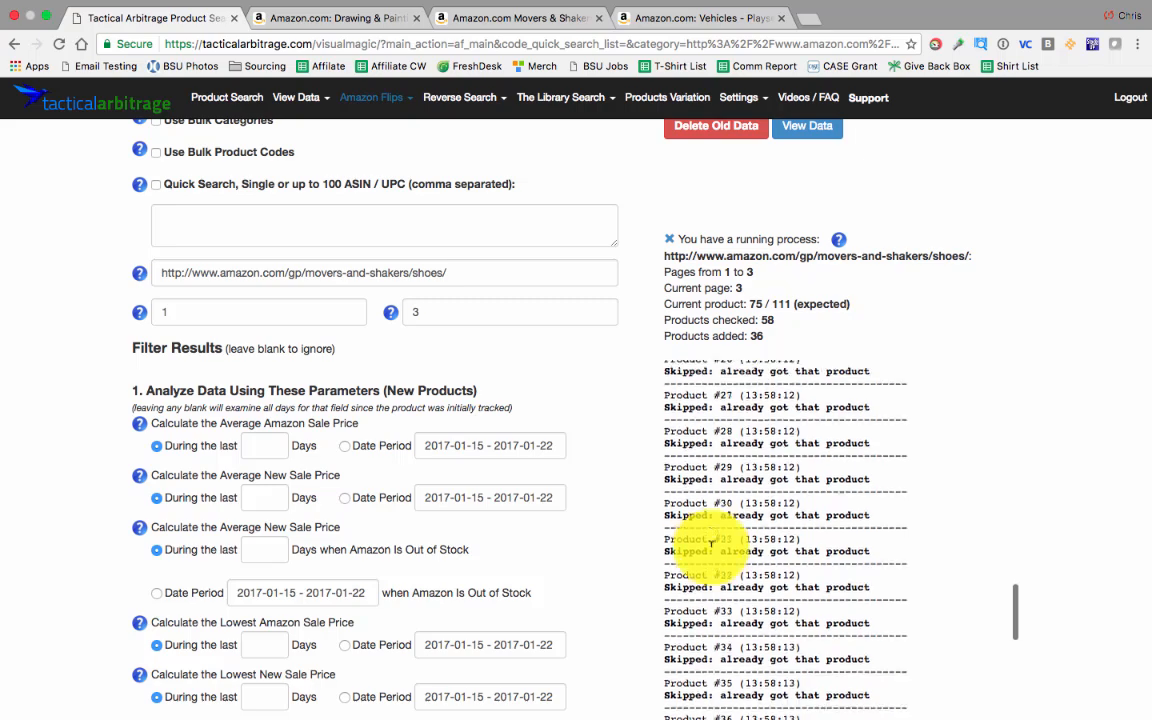
{"action": "scroll", "coordinate": [711, 544], "scroll_direction": "down", "scroll_amount": 5}
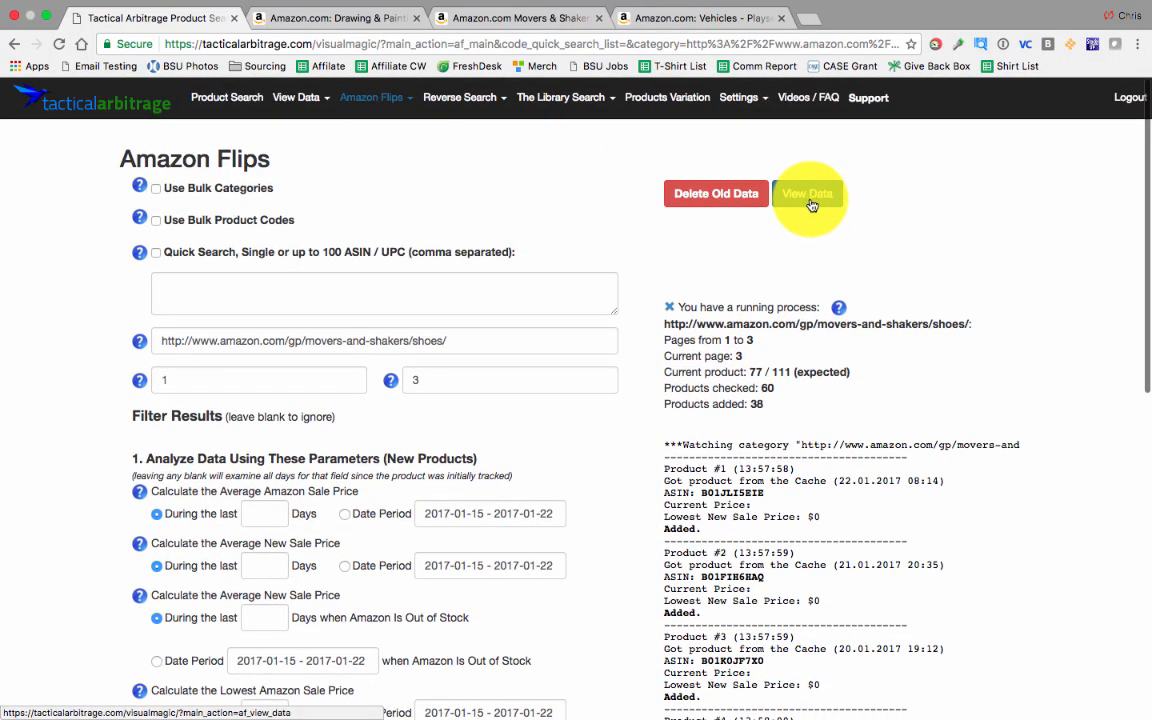
Open the scan's View Flips data and examine the available data actions and the title, image and price columns.
{"action": "left_click", "coordinate": [810, 196]}
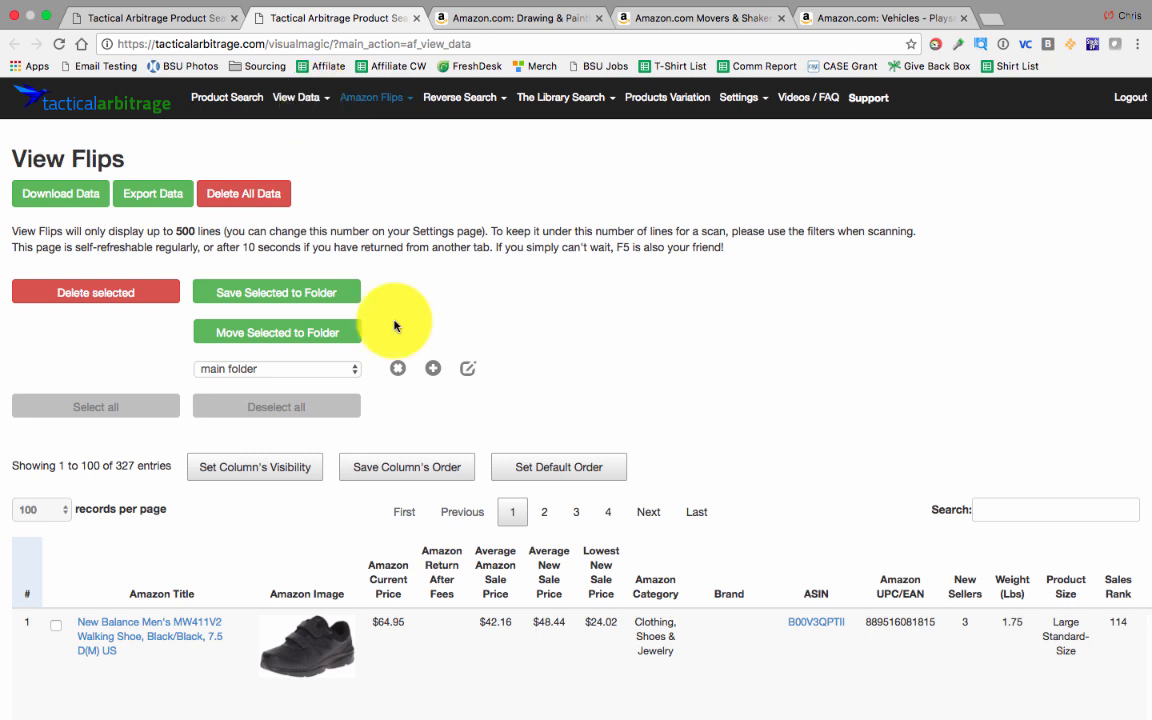
{"action": "left_click", "coordinate": [64, 194]}
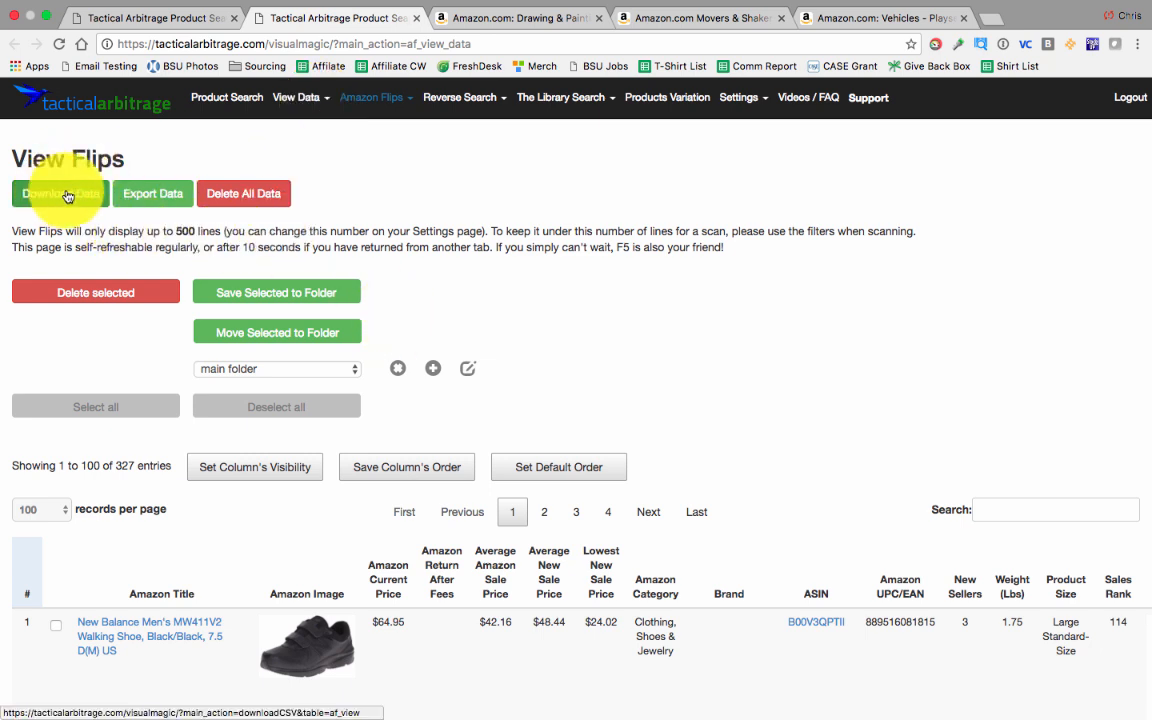
{"action": "scroll", "coordinate": [95, 289], "scroll_direction": "down", "scroll_amount": 1}
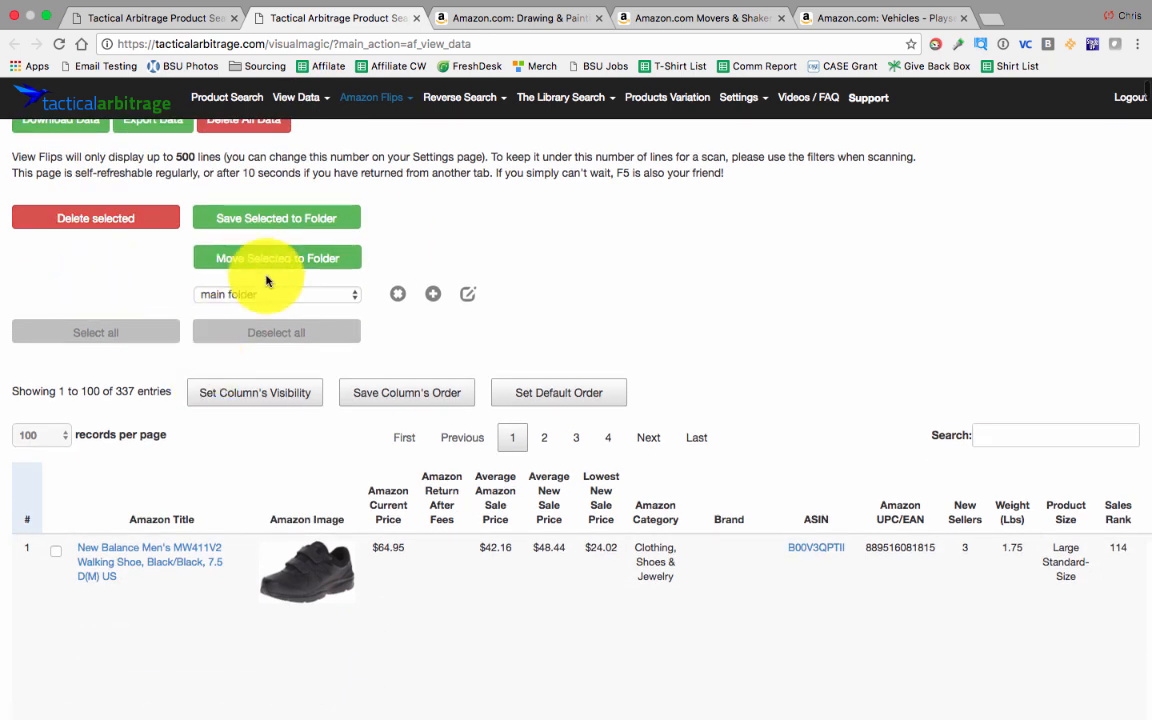
{"action": "scroll", "coordinate": [380, 480], "scroll_direction": "down", "scroll_amount": 3}
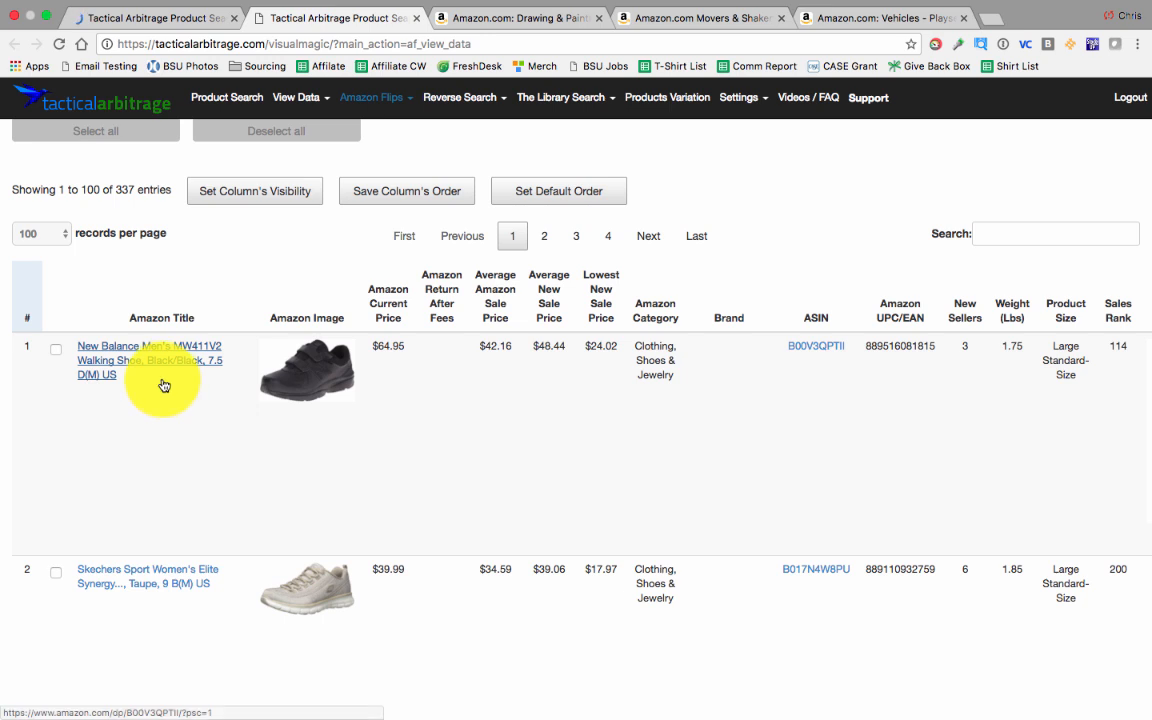
{"action": "mouse_move", "coordinate": [301, 376]}
{"action": "scroll", "coordinate": [244, 483], "scroll_direction": "right", "scroll_amount": 3}
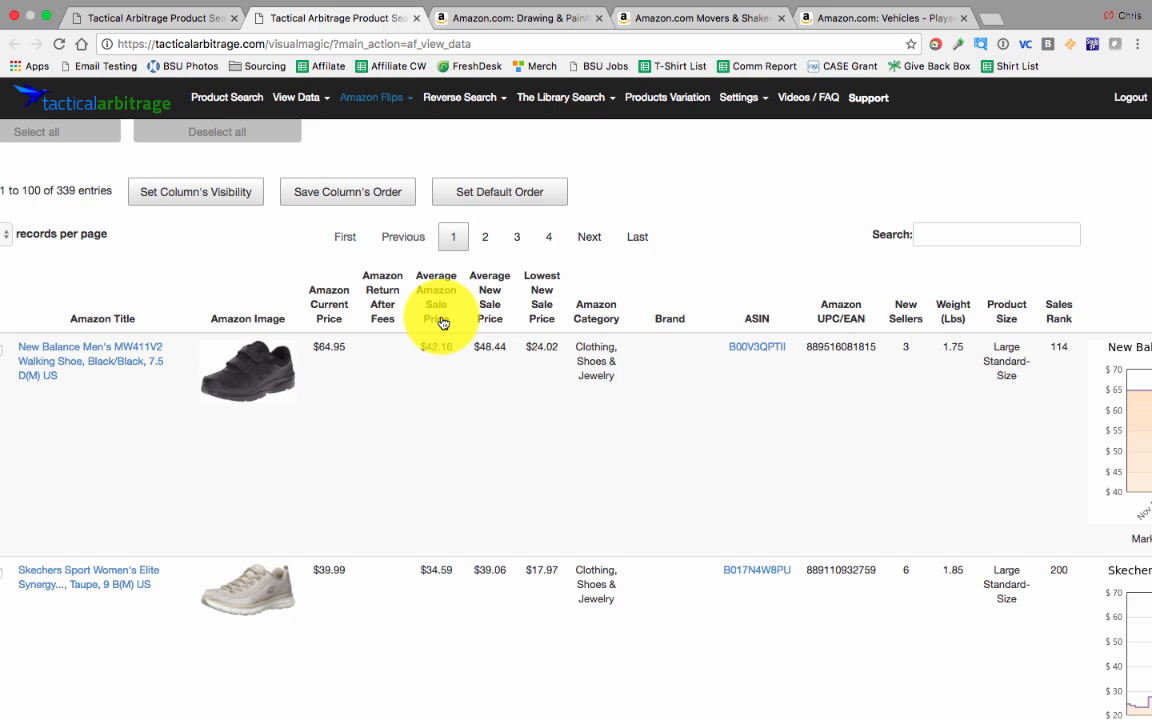
{"action": "scroll", "coordinate": [463, 300], "scroll_direction": "down", "scroll_amount": 2}
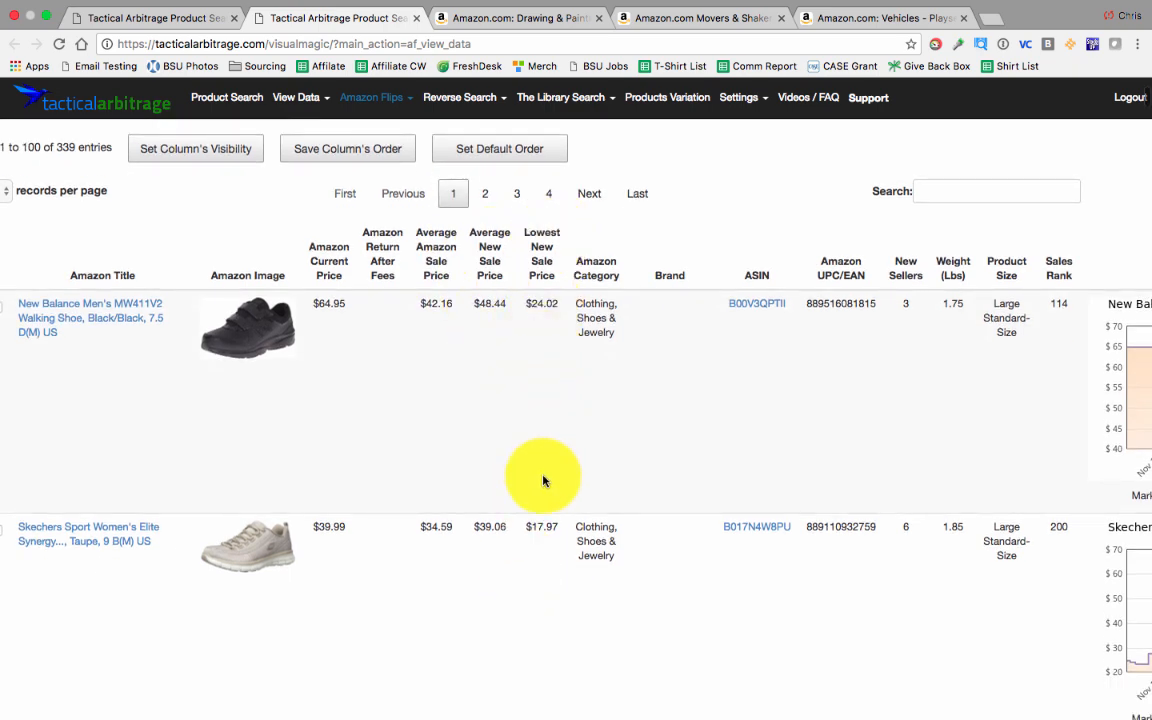
{"action": "scroll", "coordinate": [608, 380], "scroll_direction": "up", "scroll_amount": 1}
Examine the remaining result columns, from category, brand and ASIN through sellers, weight, size and sales rank to the Keepa graph.
{"action": "scroll", "coordinate": [608, 380], "scroll_direction": "right", "scroll_amount": 2}
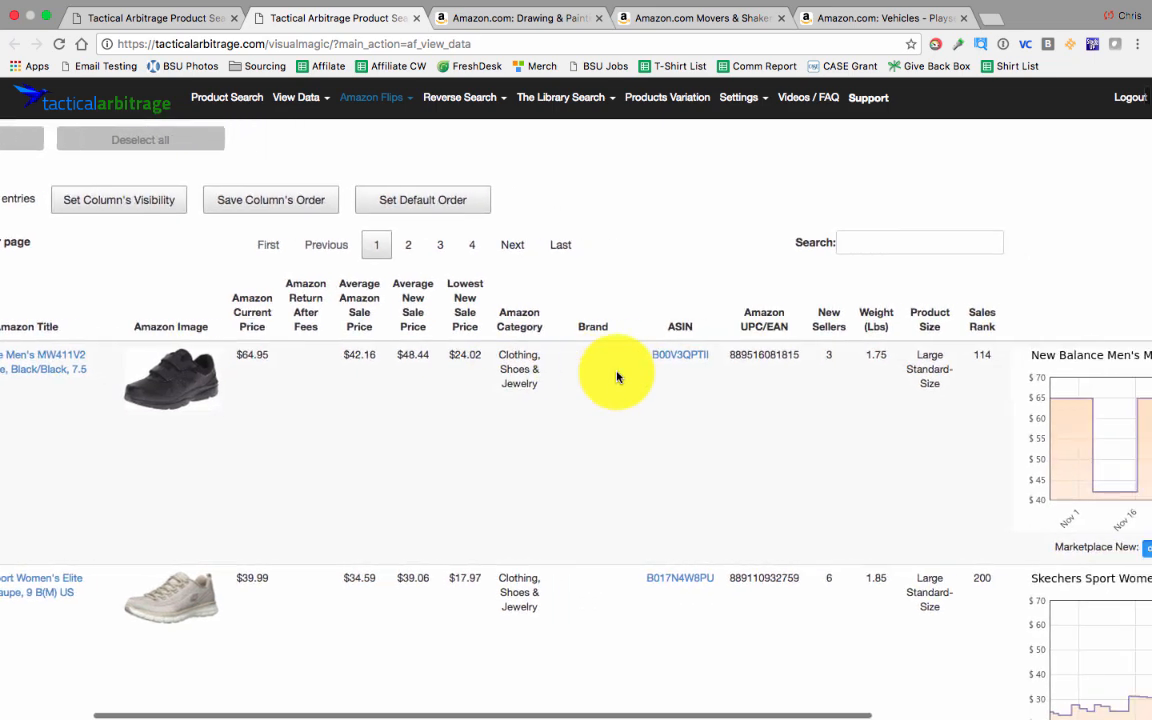
{"action": "scroll", "coordinate": [600, 376], "scroll_direction": "down", "scroll_amount": 5}
{"action": "scroll", "coordinate": [585, 375], "scroll_direction": "up", "scroll_amount": 10}
{"action": "scroll", "coordinate": [585, 375], "scroll_direction": "right", "scroll_amount": 1}
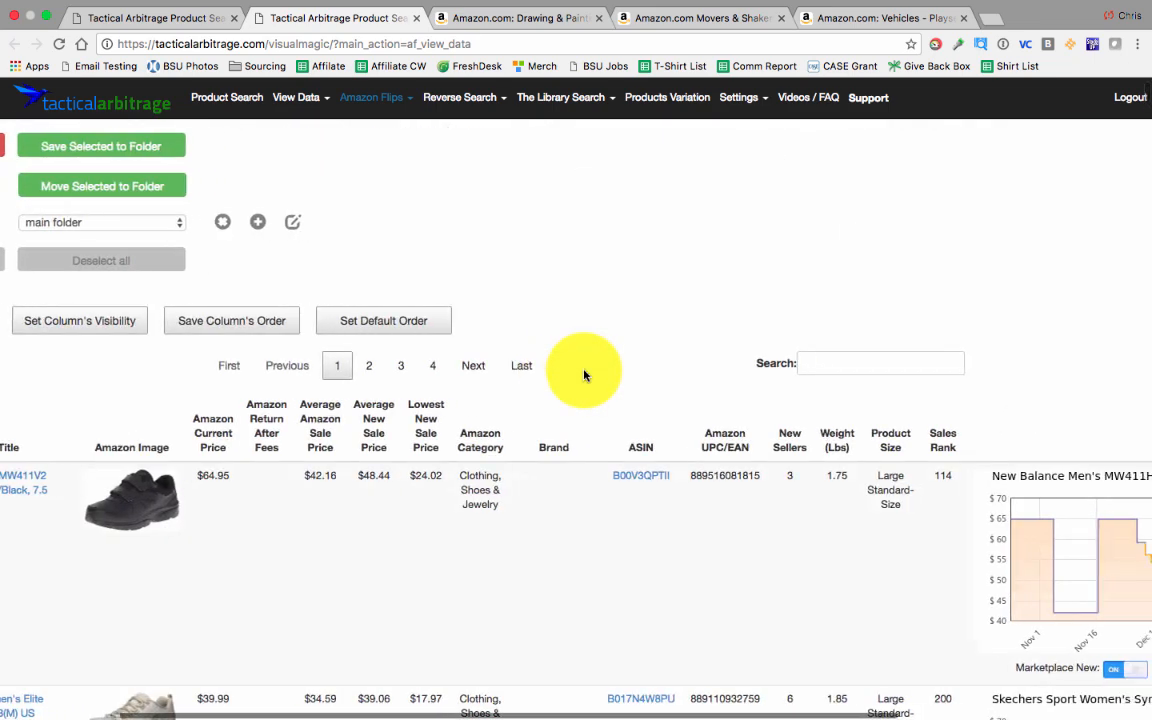
{"action": "scroll", "coordinate": [585, 375], "scroll_direction": "down", "scroll_amount": 3}
{"action": "scroll", "coordinate": [585, 375], "scroll_direction": "right", "scroll_amount": 3}
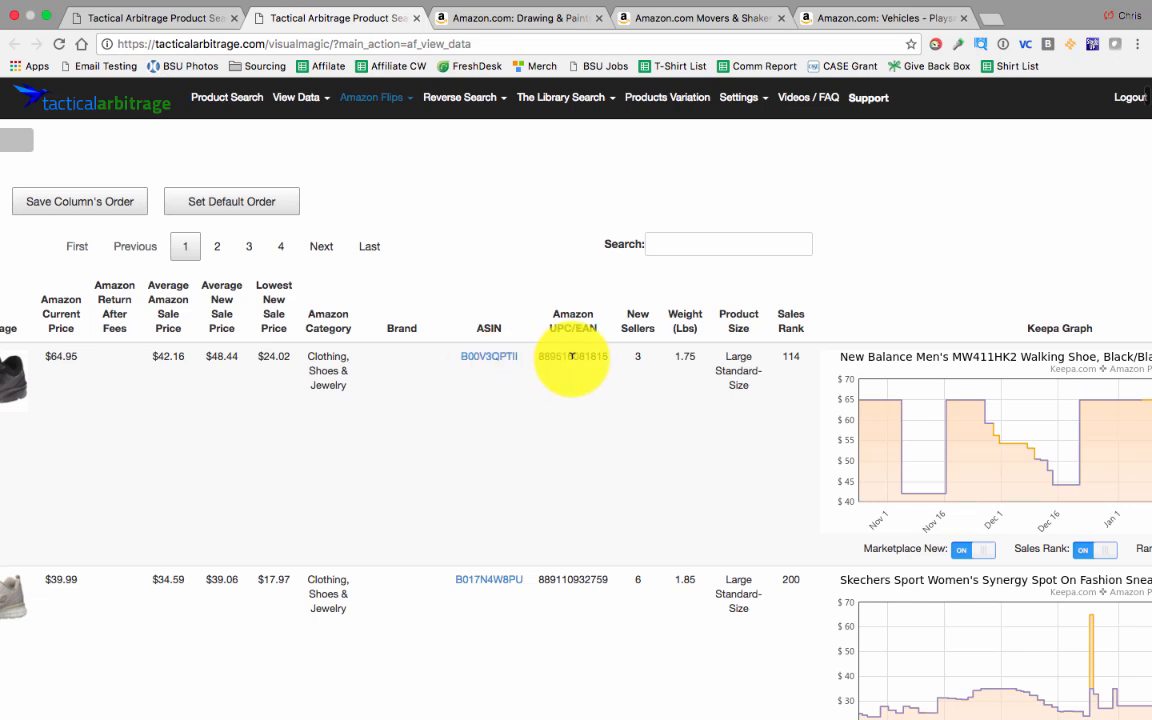
{"action": "scroll", "coordinate": [625, 392], "scroll_direction": "right", "scroll_amount": 1}
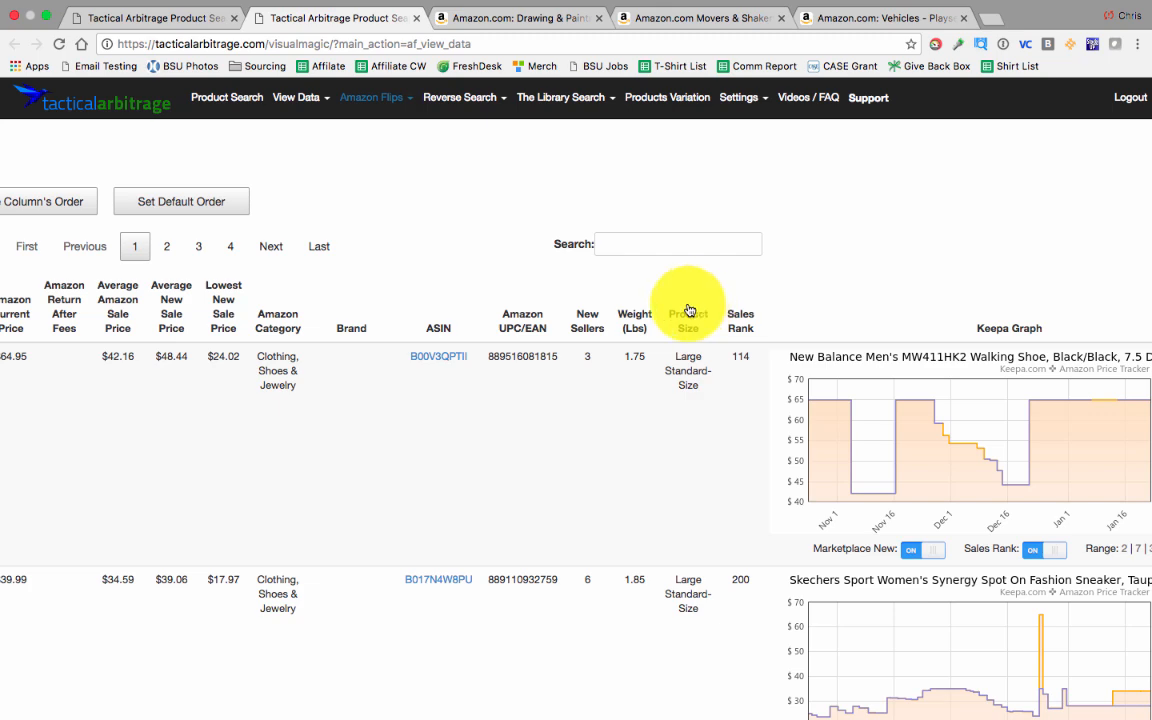
{"action": "scroll", "coordinate": [689, 325], "scroll_direction": "right", "scroll_amount": 1}
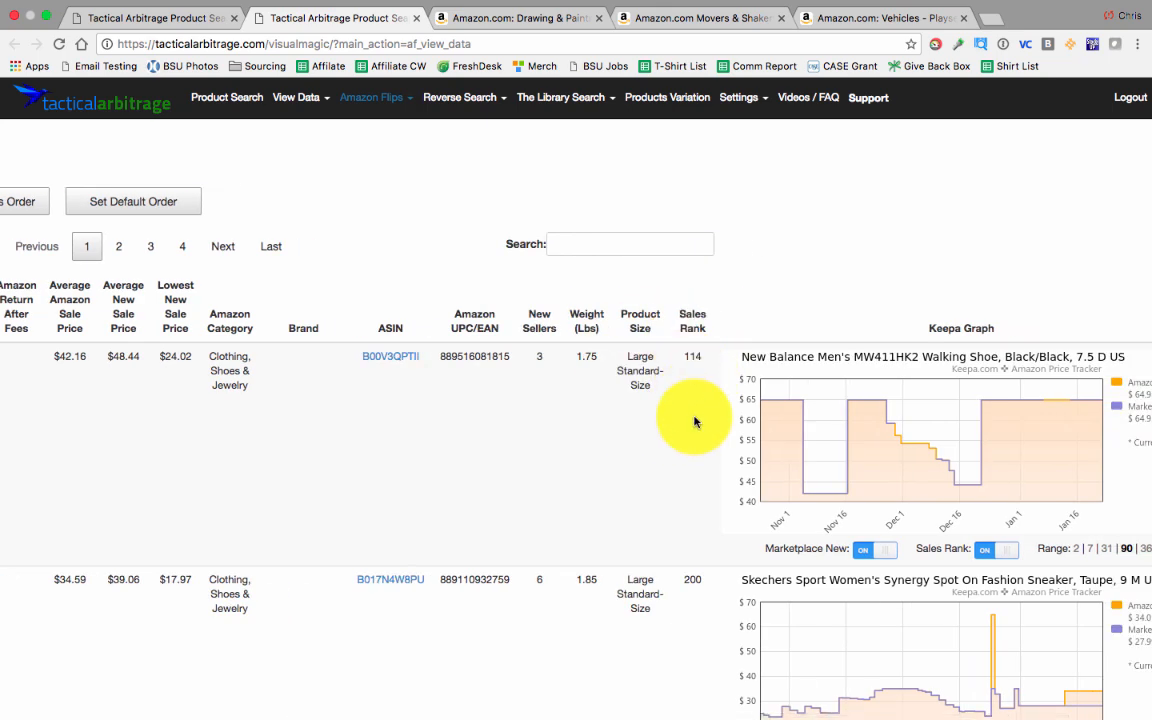
{"action": "scroll", "coordinate": [695, 421], "scroll_direction": "right", "scroll_amount": 2}
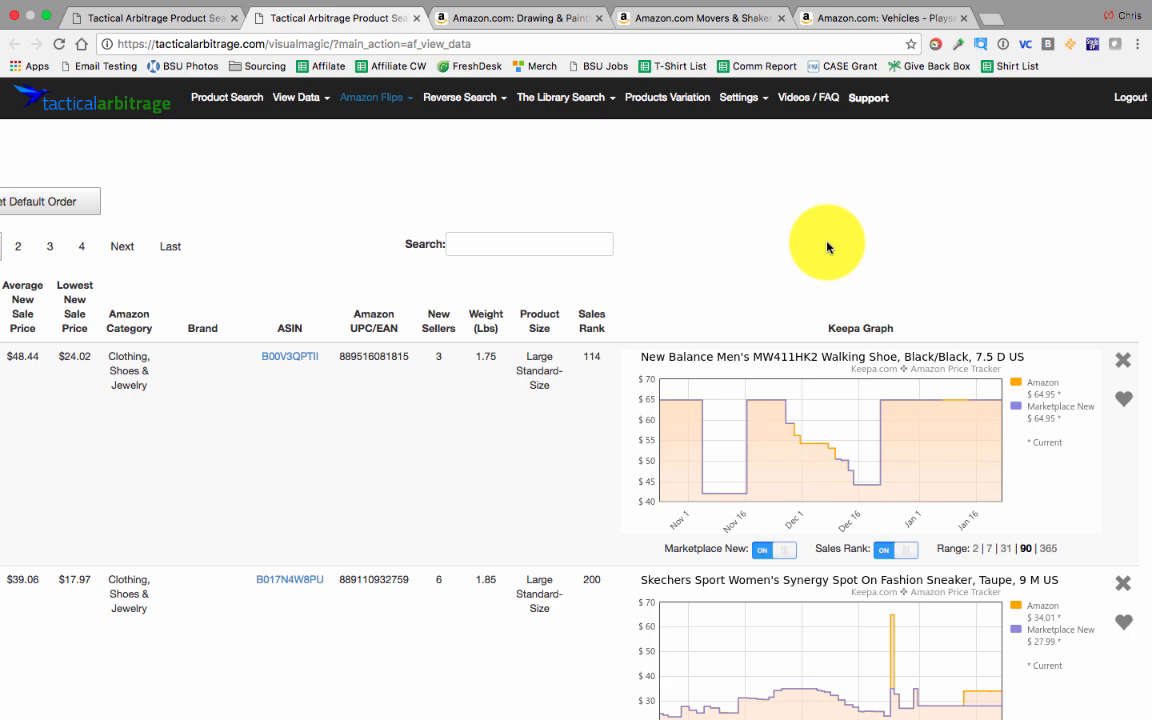
Examine the shoe listings further down the results, comparing their prices and Keepa graphs.
{"action": "scroll", "coordinate": [167, 545], "scroll_direction": "left", "scroll_amount": 10}
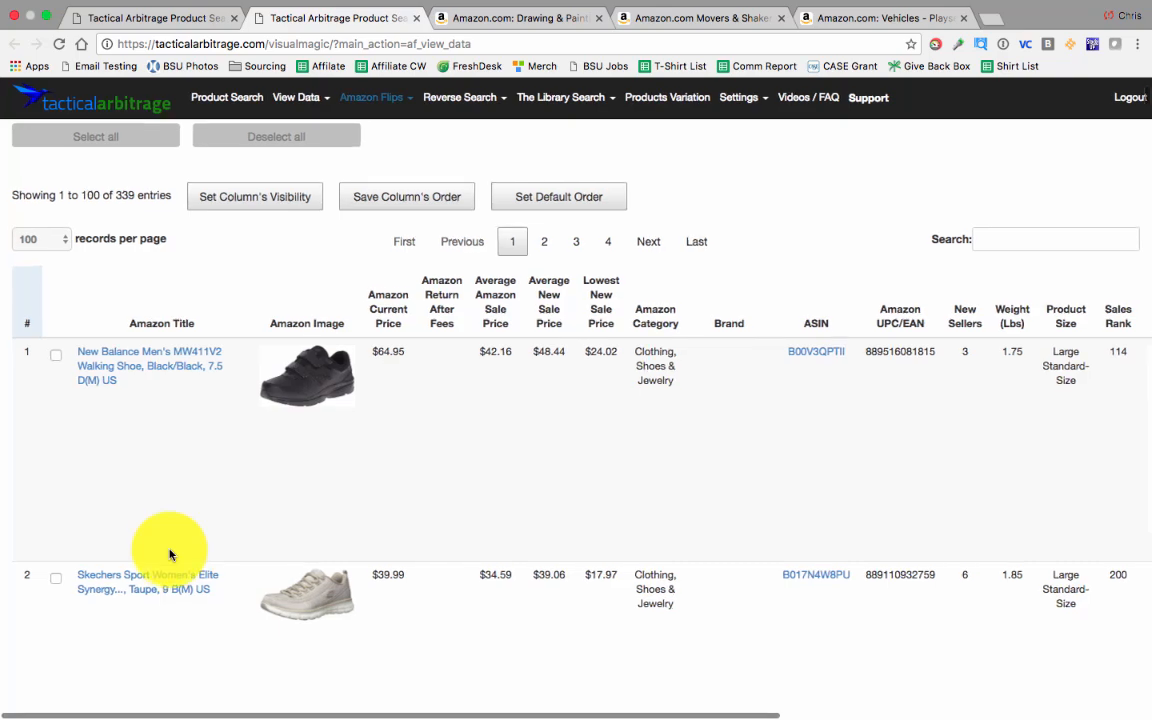
{"action": "scroll", "coordinate": [168, 550], "scroll_direction": "down", "scroll_amount": 3}
{"action": "scroll", "coordinate": [170, 555], "scroll_direction": "down", "scroll_amount": 20}
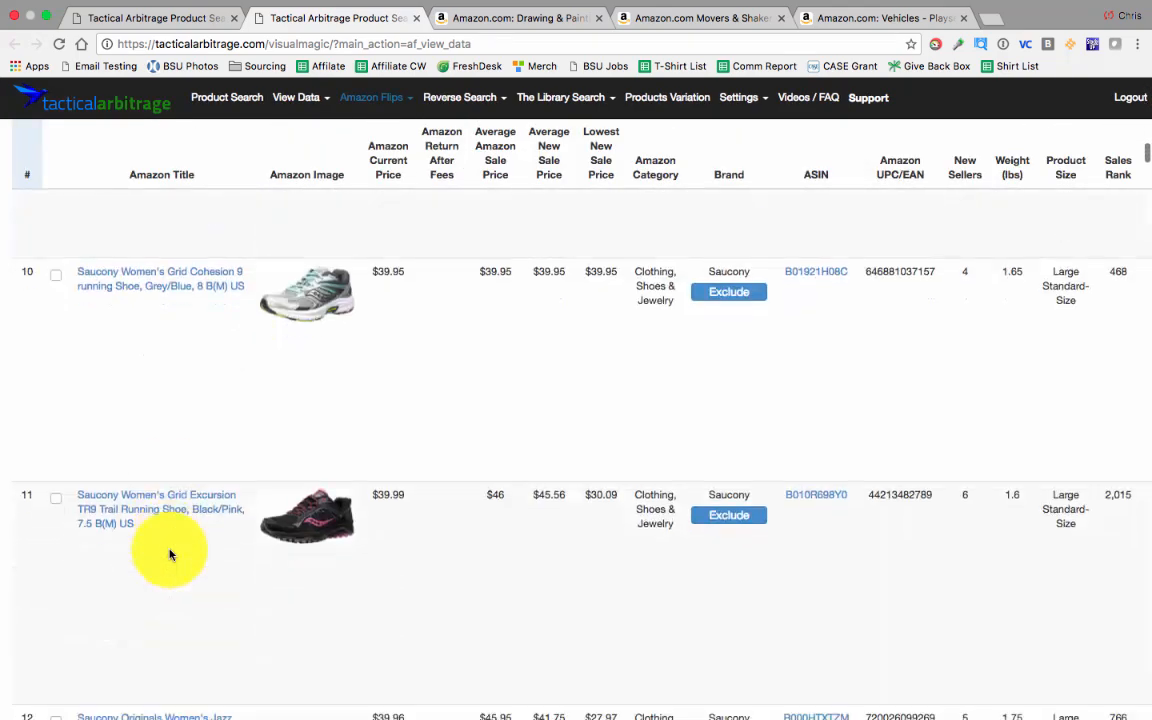
{"action": "scroll", "coordinate": [170, 555], "scroll_direction": "down", "scroll_amount": 10}
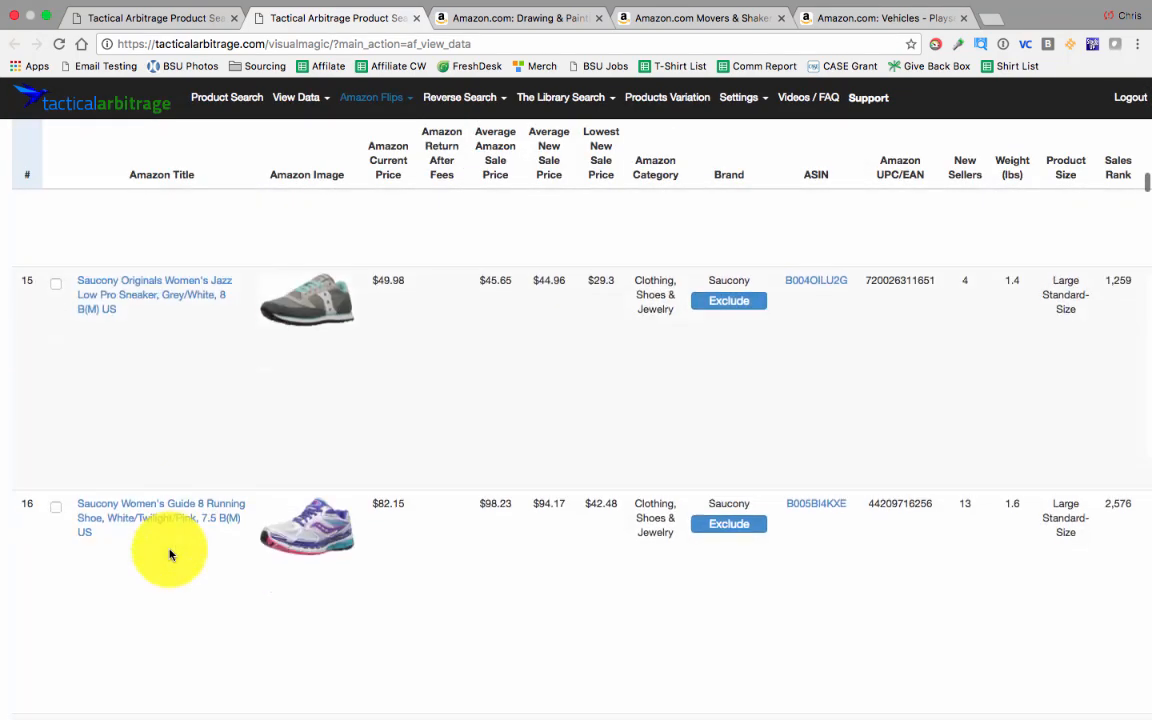
{"action": "scroll", "coordinate": [167, 550], "scroll_direction": "down", "scroll_amount": 2}
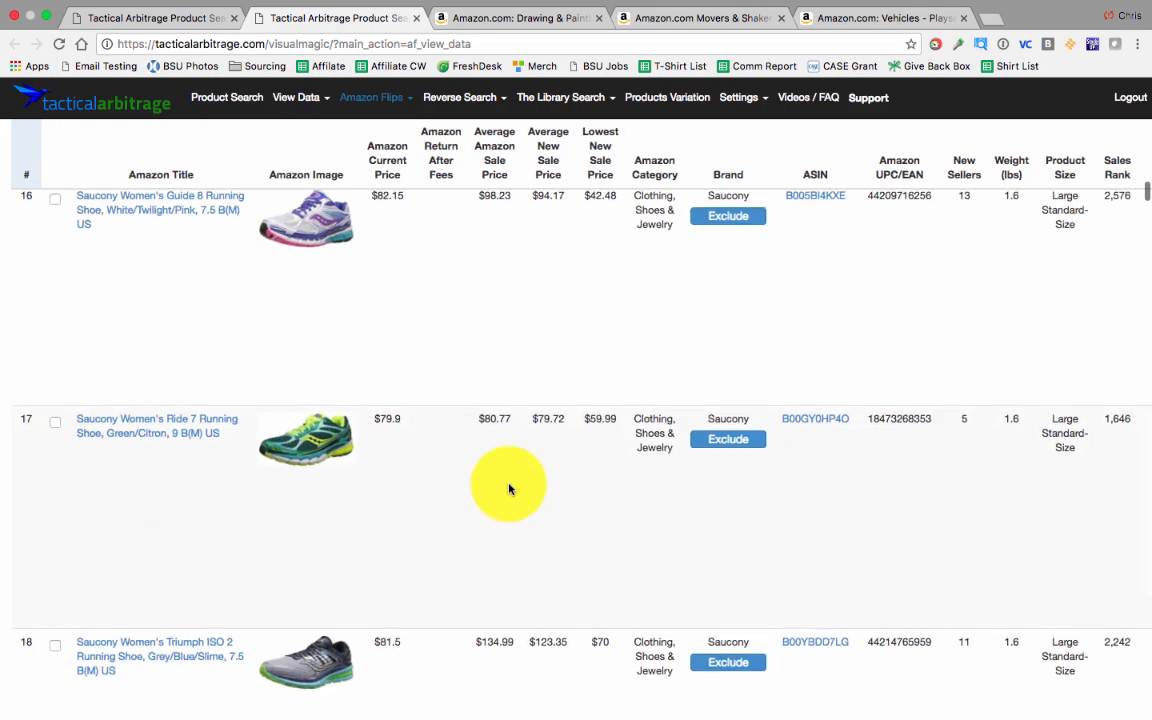
{"action": "scroll", "coordinate": [509, 489], "scroll_direction": "right", "scroll_amount": 5}
{"action": "scroll", "coordinate": [627, 506], "scroll_direction": "left", "scroll_amount": 1}
{"action": "scroll", "coordinate": [627, 506], "scroll_direction": "down", "scroll_amount": 5}
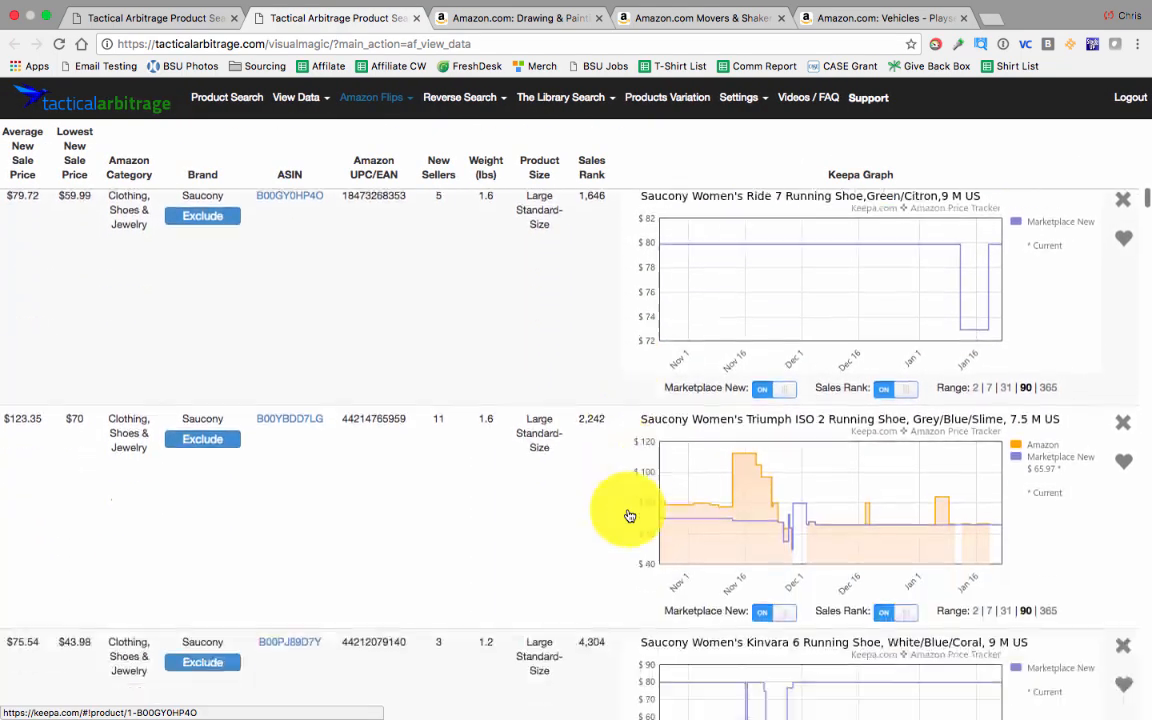
{"action": "scroll", "coordinate": [628, 514], "scroll_direction": "down", "scroll_amount": 6}
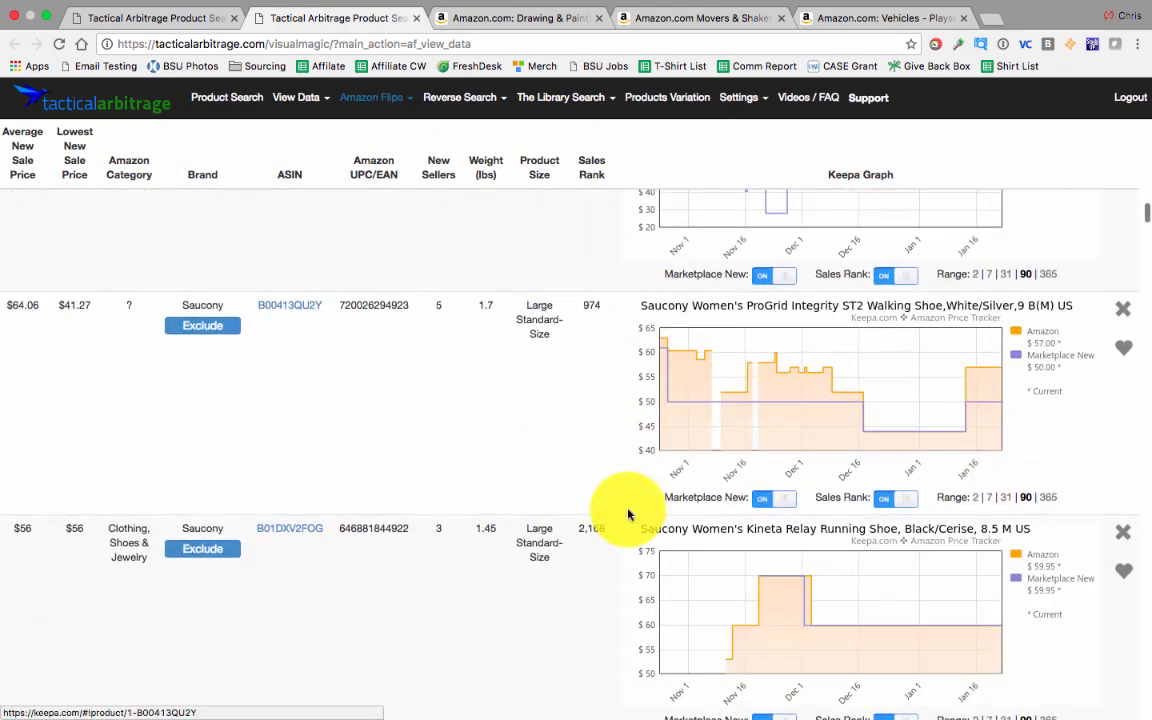
{"action": "scroll", "coordinate": [628, 514], "scroll_direction": "down", "scroll_amount": 8}
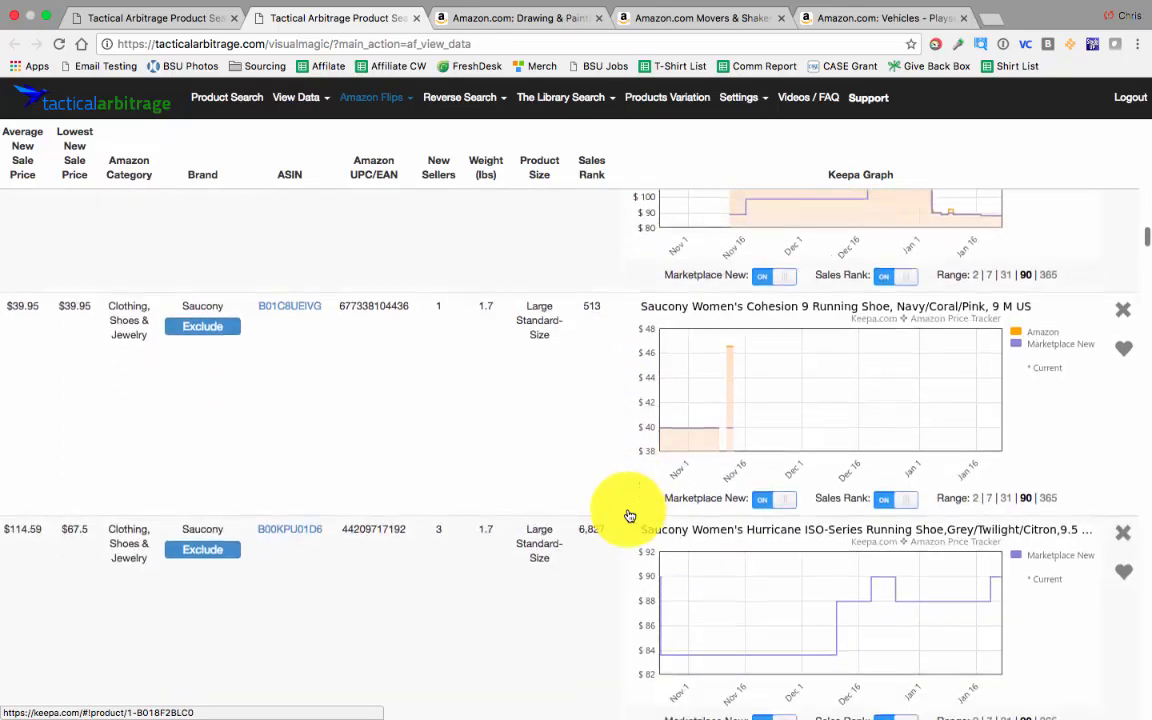
{"action": "scroll", "coordinate": [629, 515], "scroll_direction": "down", "scroll_amount": 5}
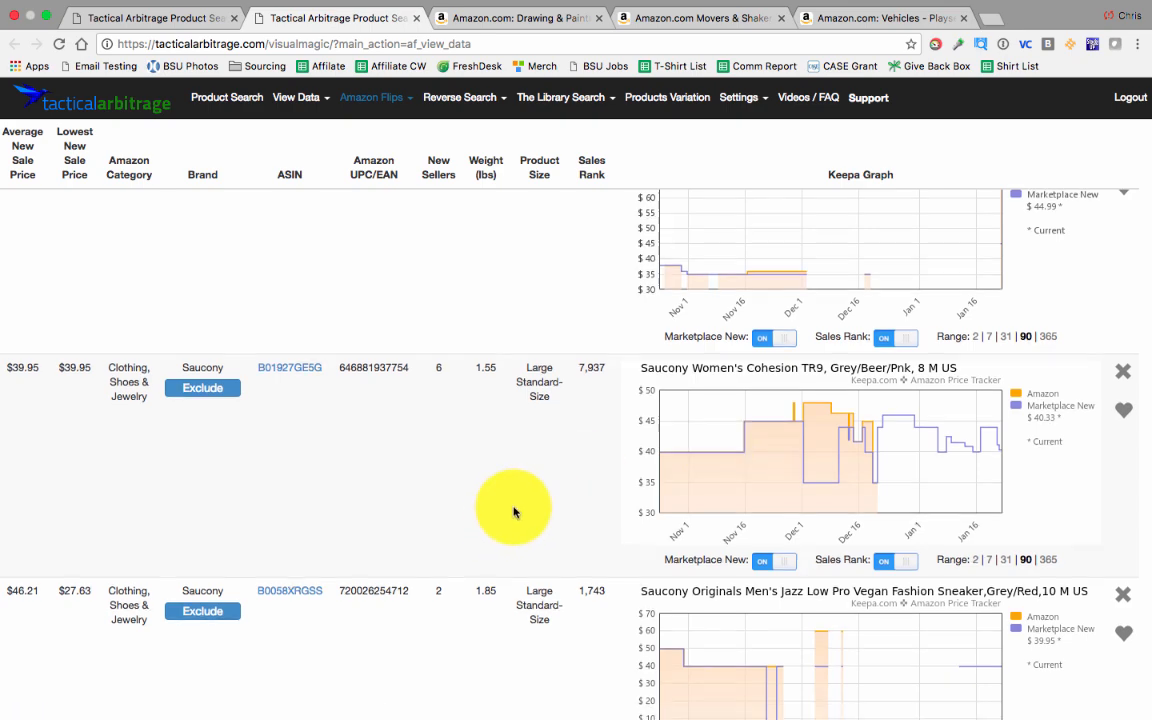
{"action": "scroll", "coordinate": [514, 510], "scroll_direction": "down", "scroll_amount": 10}
{"action": "scroll", "coordinate": [514, 512], "scroll_direction": "down", "scroll_amount": 10}
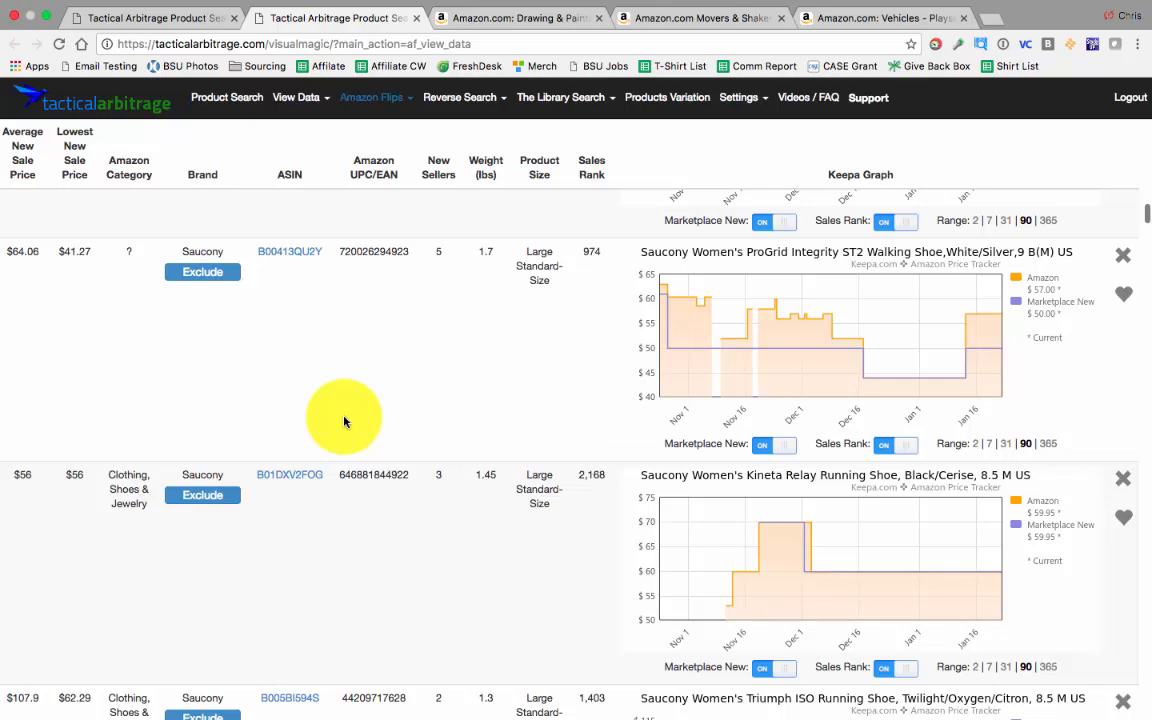
Delete all of the scan data from View Flips.
{"action": "scroll", "coordinate": [342, 411], "scroll_direction": "left", "scroll_amount": 5}
{"action": "scroll", "coordinate": [344, 421], "scroll_direction": "up", "scroll_amount": 10}
{"action": "scroll", "coordinate": [344, 421], "scroll_direction": "up", "scroll_amount": 20}
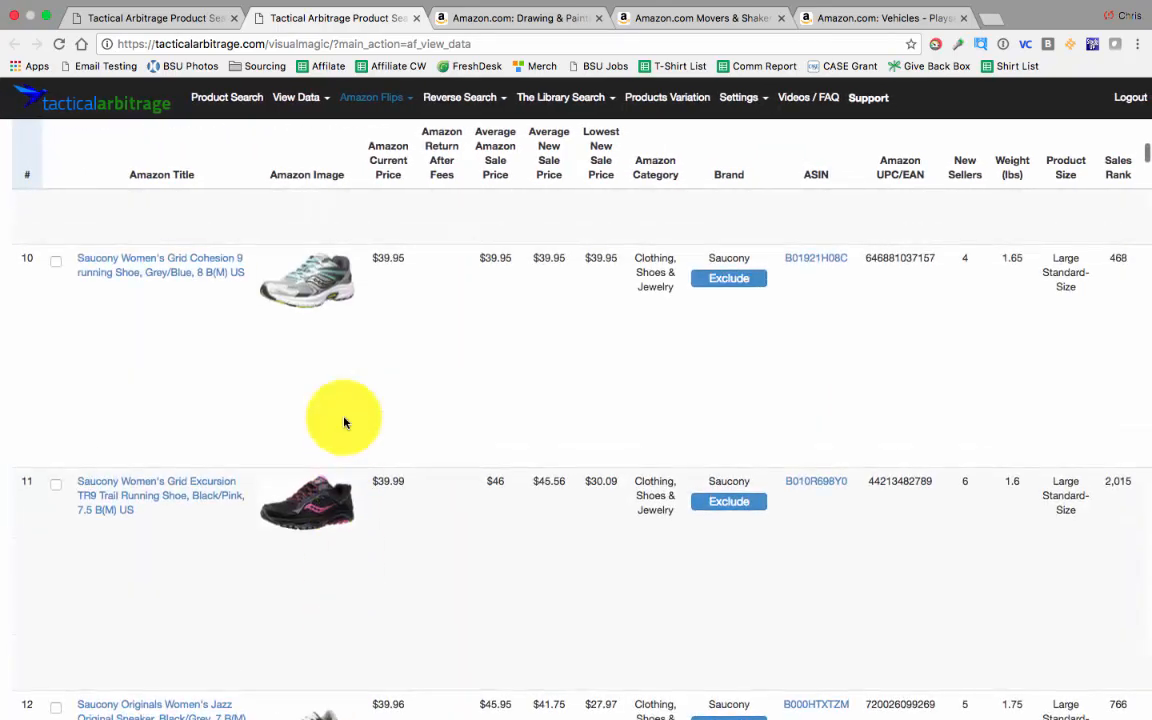
{"action": "scroll", "coordinate": [345, 428], "scroll_direction": "down", "scroll_amount": 1}
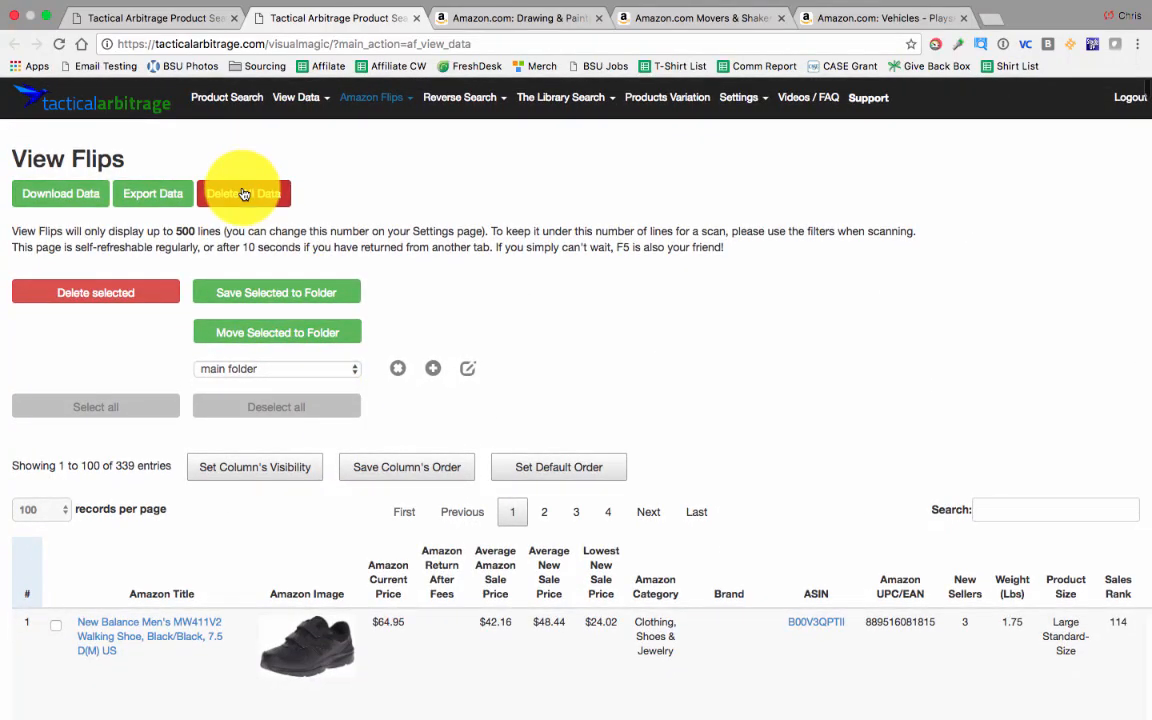
{"action": "left_click", "coordinate": [244, 193]}
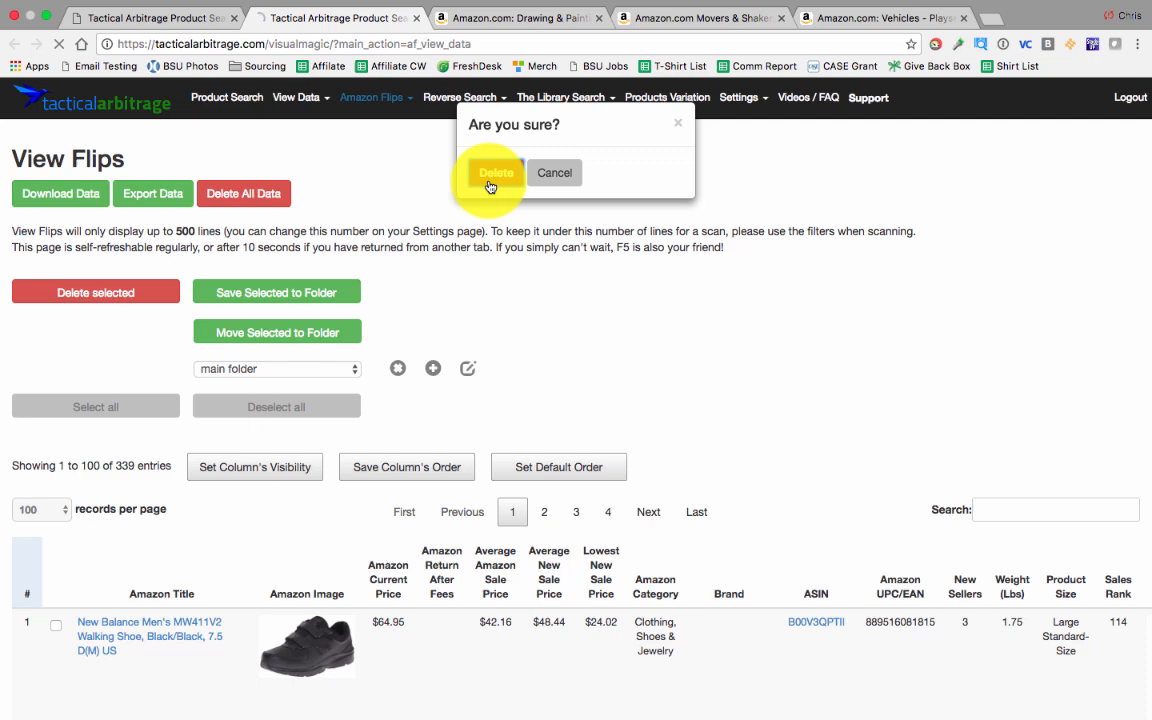
{"action": "left_click", "coordinate": [488, 178]}
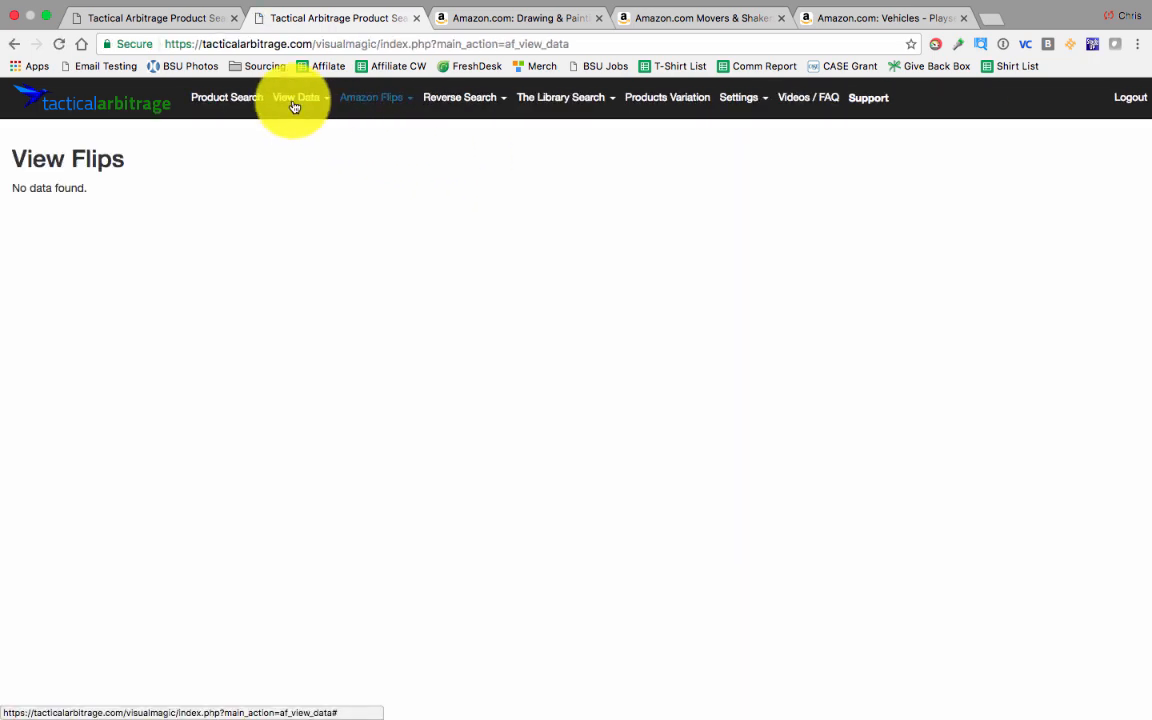
Set up a new Amazon Flips search of the Movers & Shakers shoes example URL on amazon.com, covering pages 1 to 3.
{"action": "left_click", "coordinate": [373, 103]}
{"action": "left_click", "coordinate": [379, 131]}
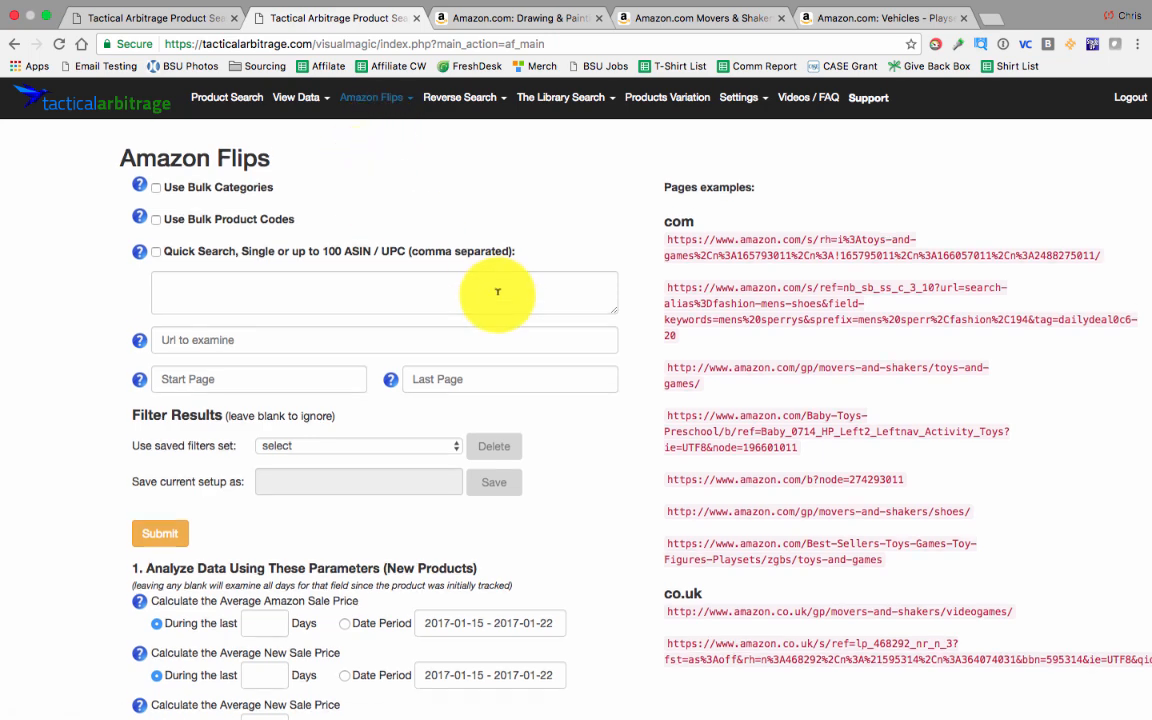
{"action": "scroll", "coordinate": [600, 380], "scroll_direction": "down", "scroll_amount": 1}
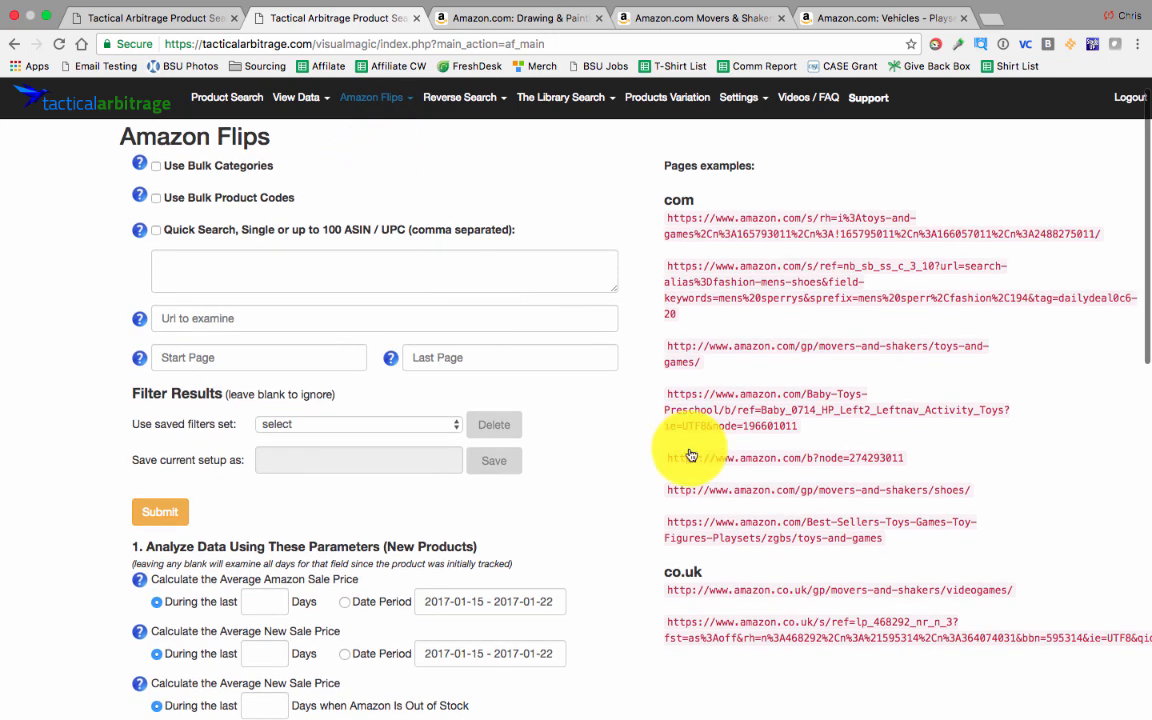
{"action": "left_click", "coordinate": [775, 495]}
{"action": "left_click", "coordinate": [257, 352]}
{"action": "type", "text": "1"}
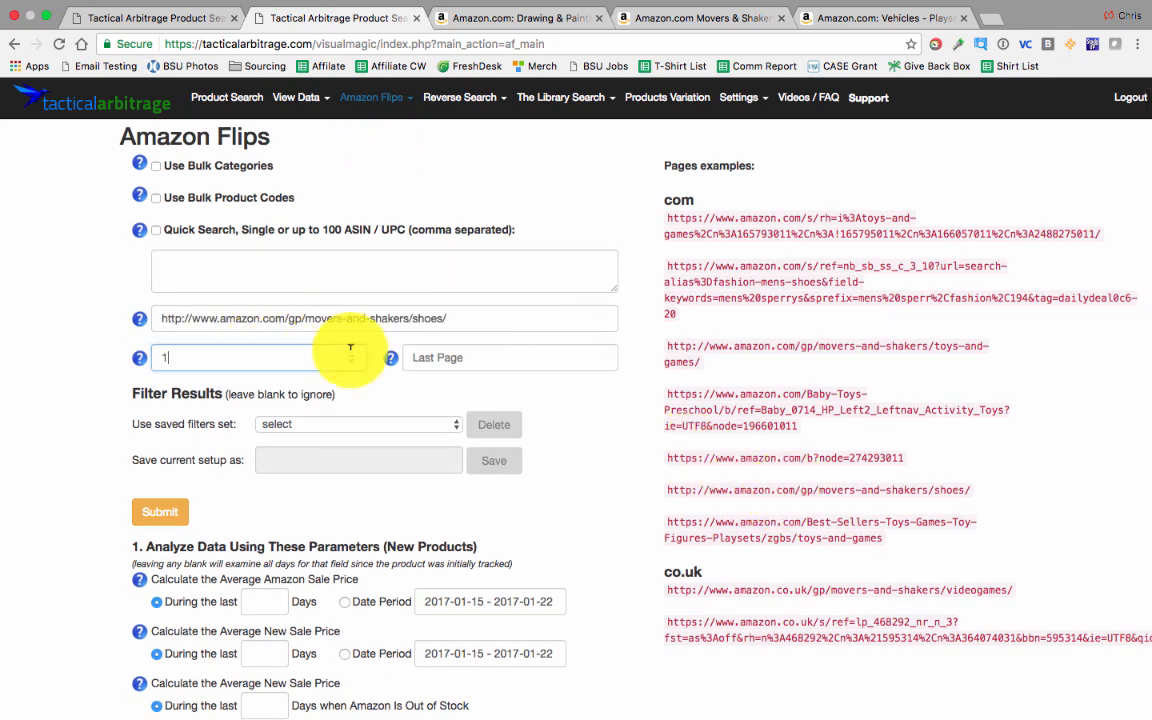
{"action": "left_click", "coordinate": [419, 357]}
{"action": "type", "text": "3"}
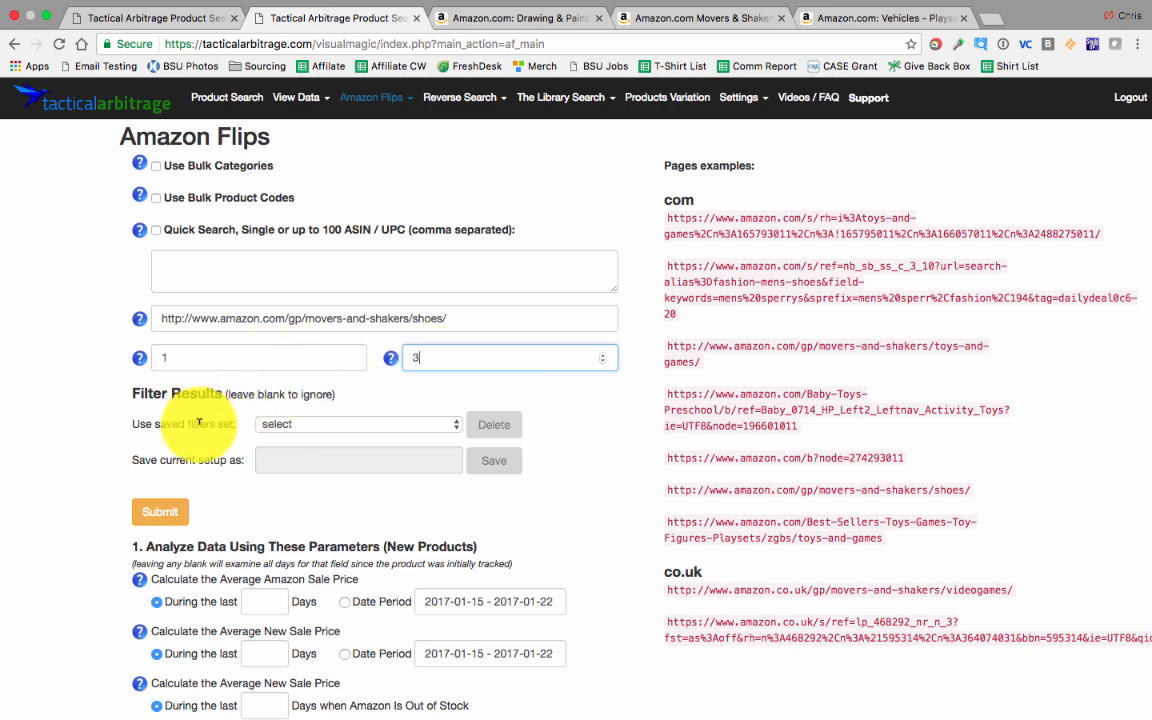
{"action": "left_click", "coordinate": [220, 480]}
Enter 14 days for the average Amazon sale price, and switch its calculation to a date period of Last 30 Days.
{"action": "scroll", "coordinate": [238, 531], "scroll_direction": "down", "scroll_amount": 6}
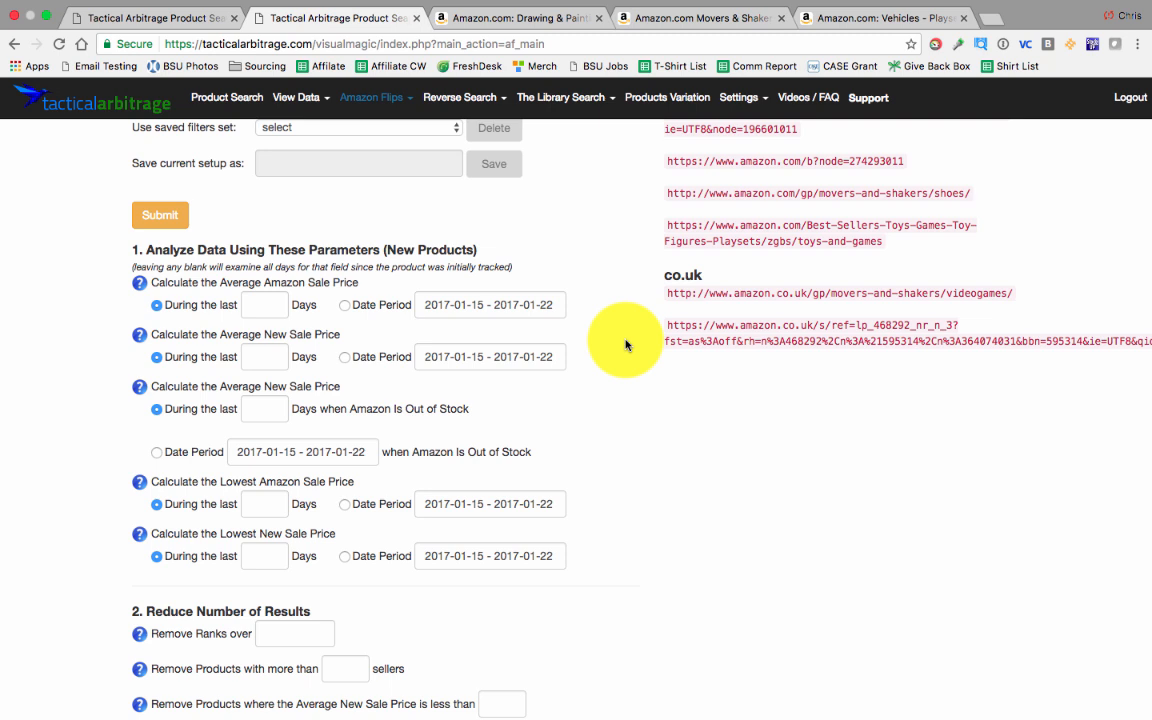
{"action": "left_click", "coordinate": [255, 302]}
{"action": "type", "text": "14"}
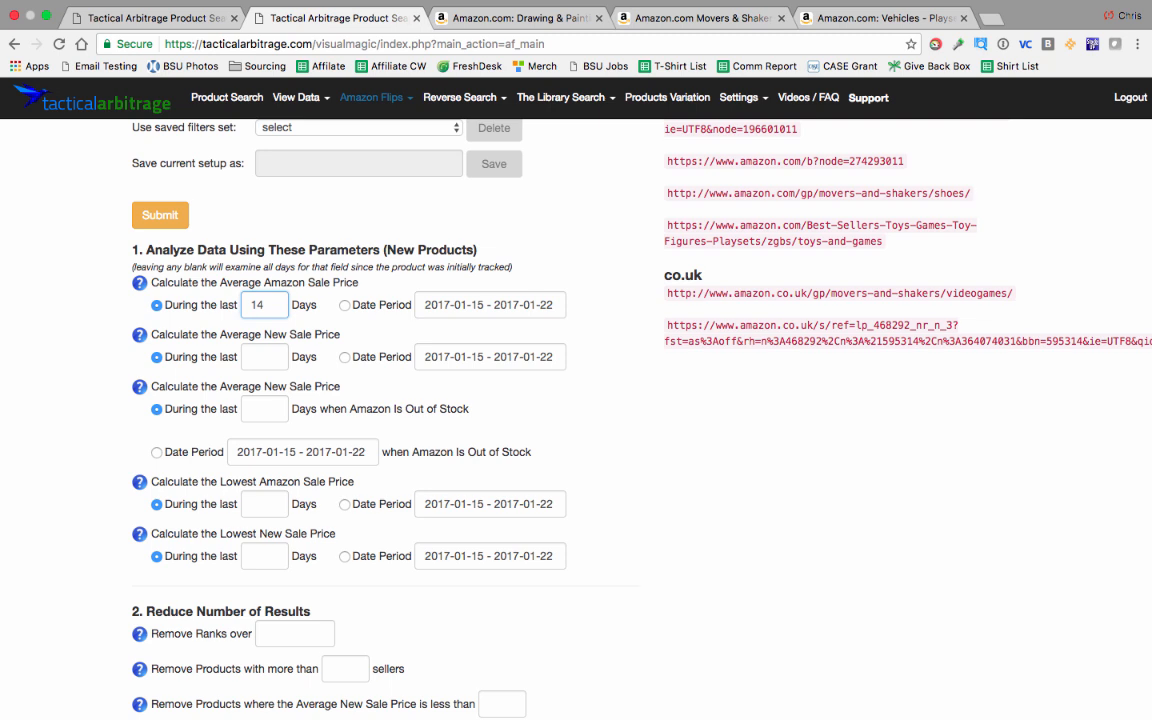
{"action": "left_click", "coordinate": [350, 301]}
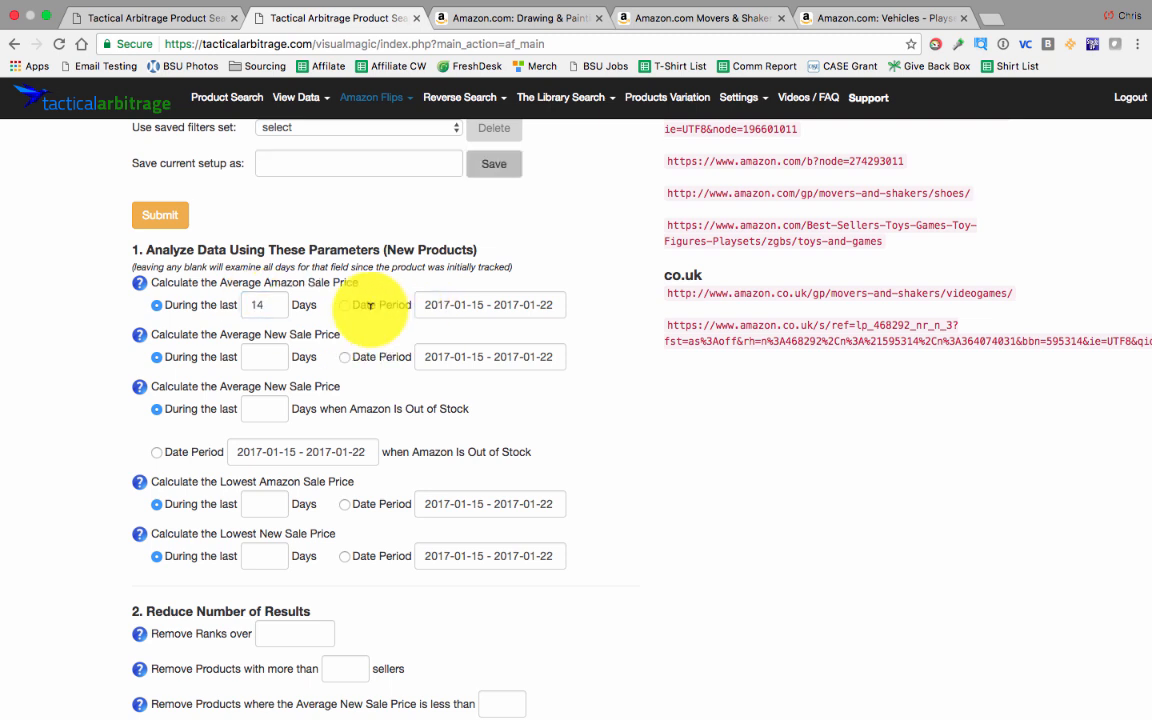
{"action": "left_click", "coordinate": [344, 305]}
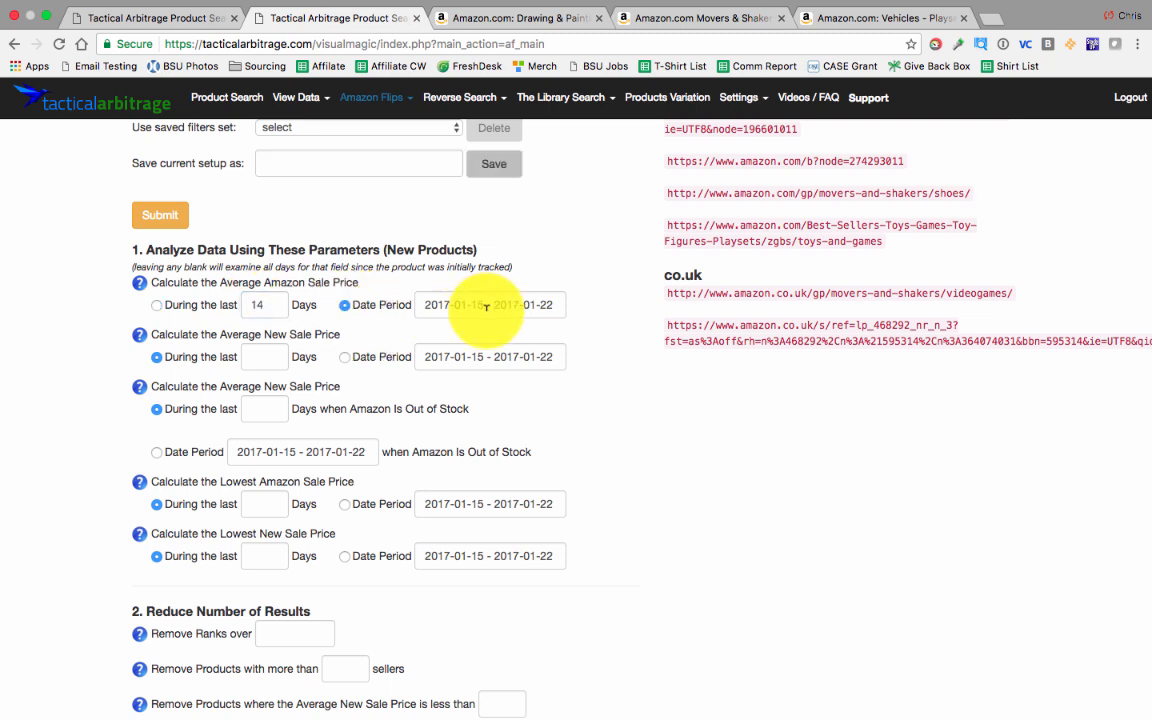
{"action": "left_click", "coordinate": [488, 305]}
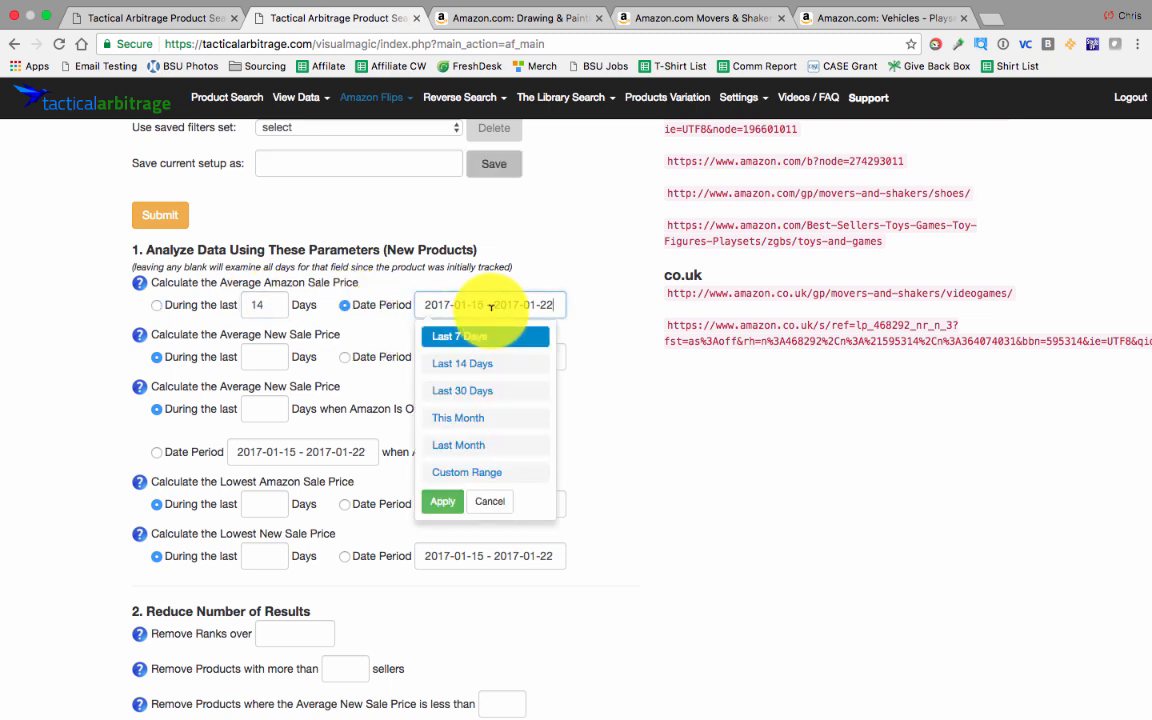
{"action": "left_click", "coordinate": [474, 390]}
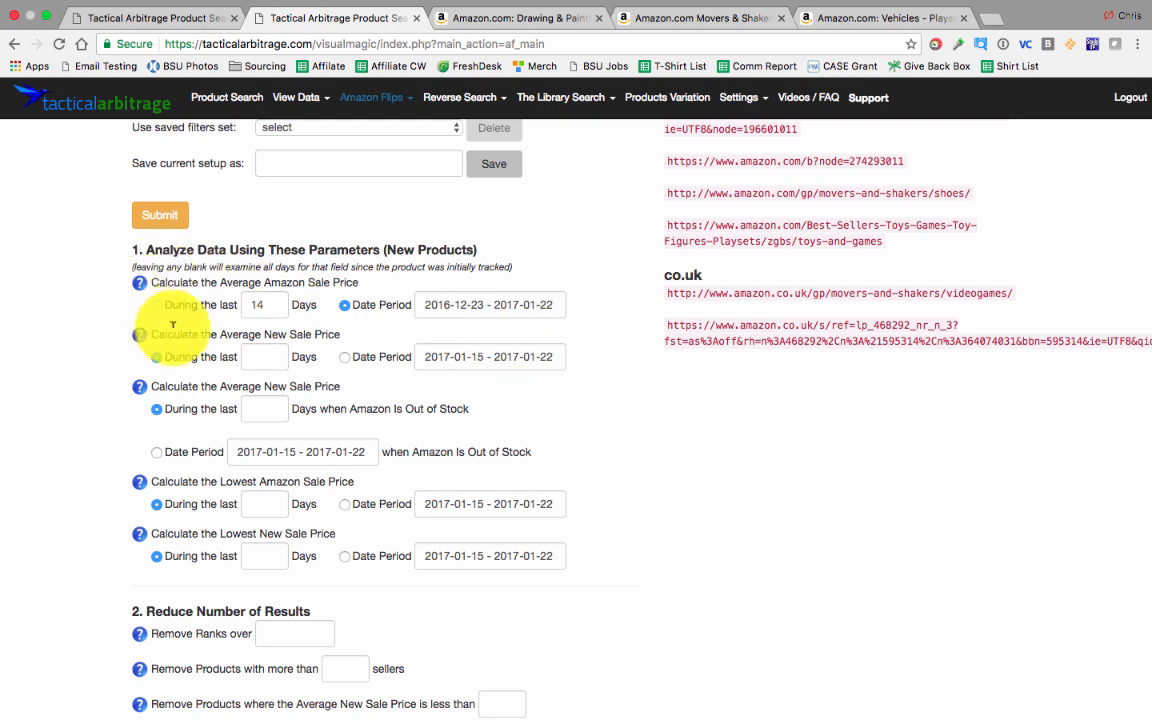
Calculate the average New sale price over the Last 30 Days date period, and over 30 days when Amazon is out of stock.
{"action": "scroll", "coordinate": [111, 377], "scroll_direction": "down", "scroll_amount": 1}
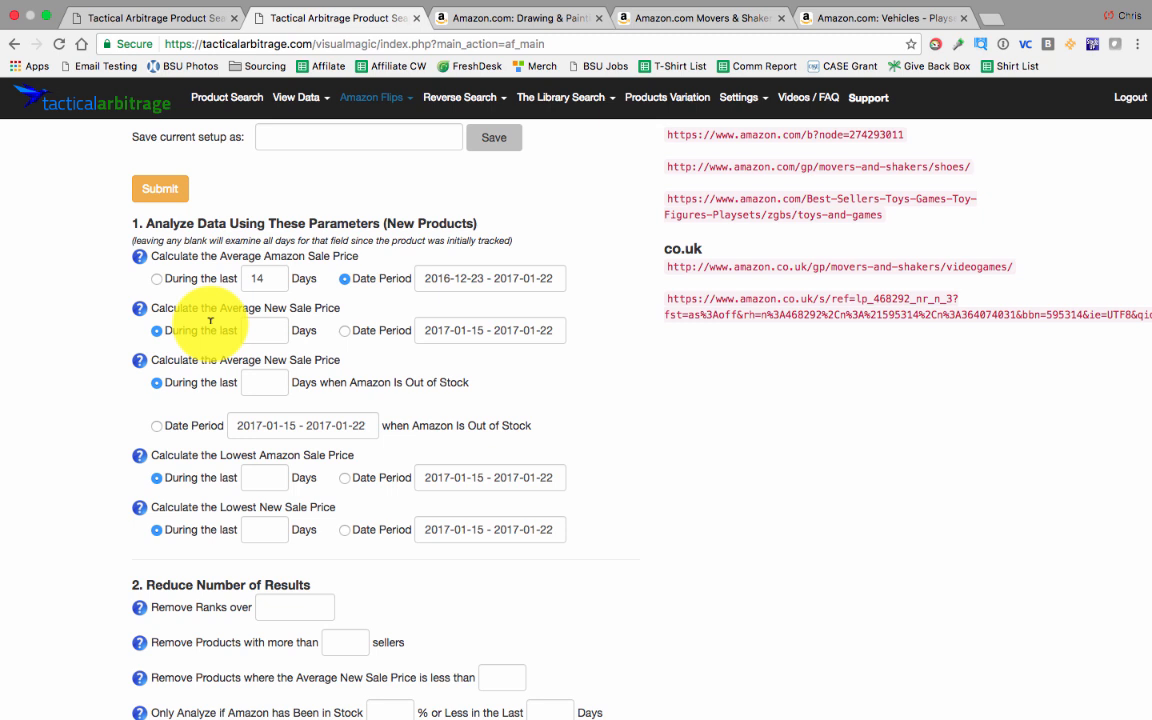
{"action": "left_click", "coordinate": [345, 331]}
{"action": "left_click", "coordinate": [442, 332]}
{"action": "left_click", "coordinate": [464, 418]}
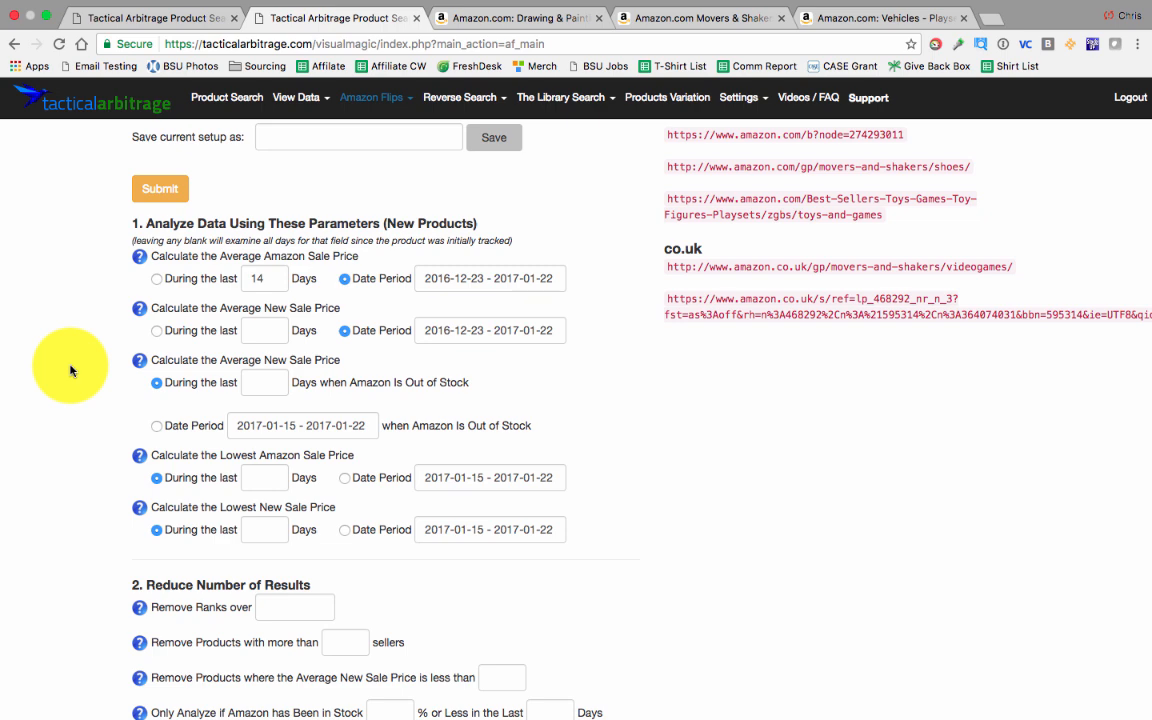
{"action": "scroll", "coordinate": [234, 327], "scroll_direction": "down", "scroll_amount": 3}
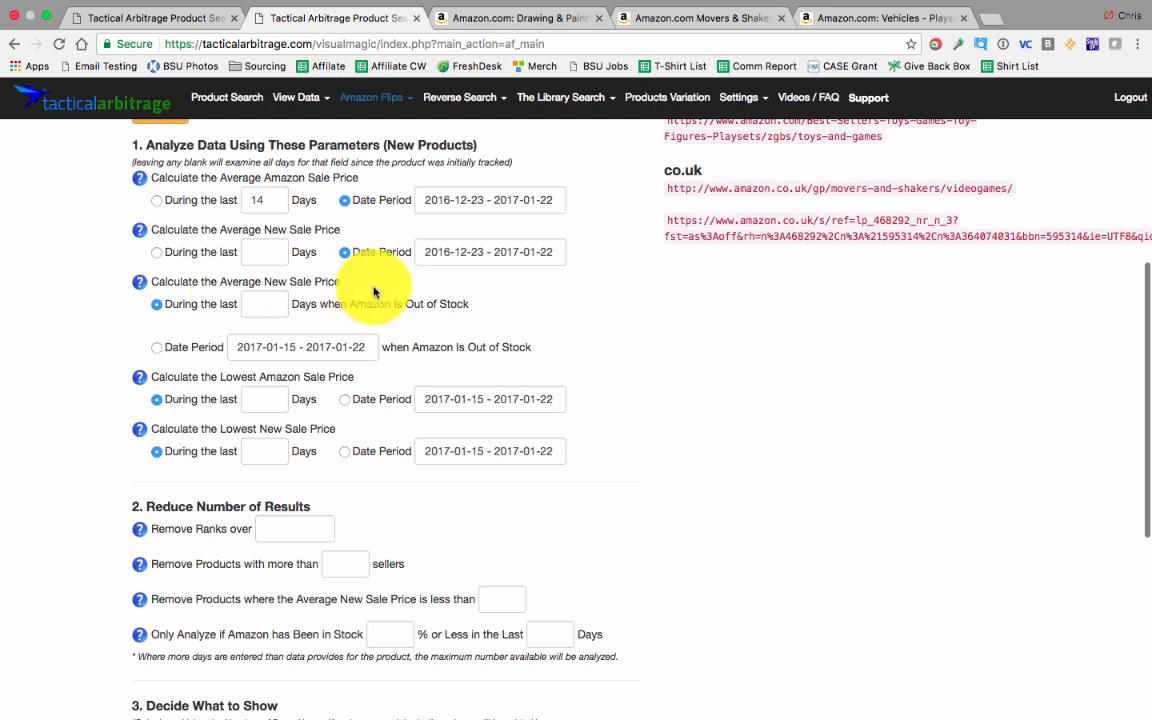
{"action": "left_click", "coordinate": [265, 300]}
{"action": "type", "text": "30"}
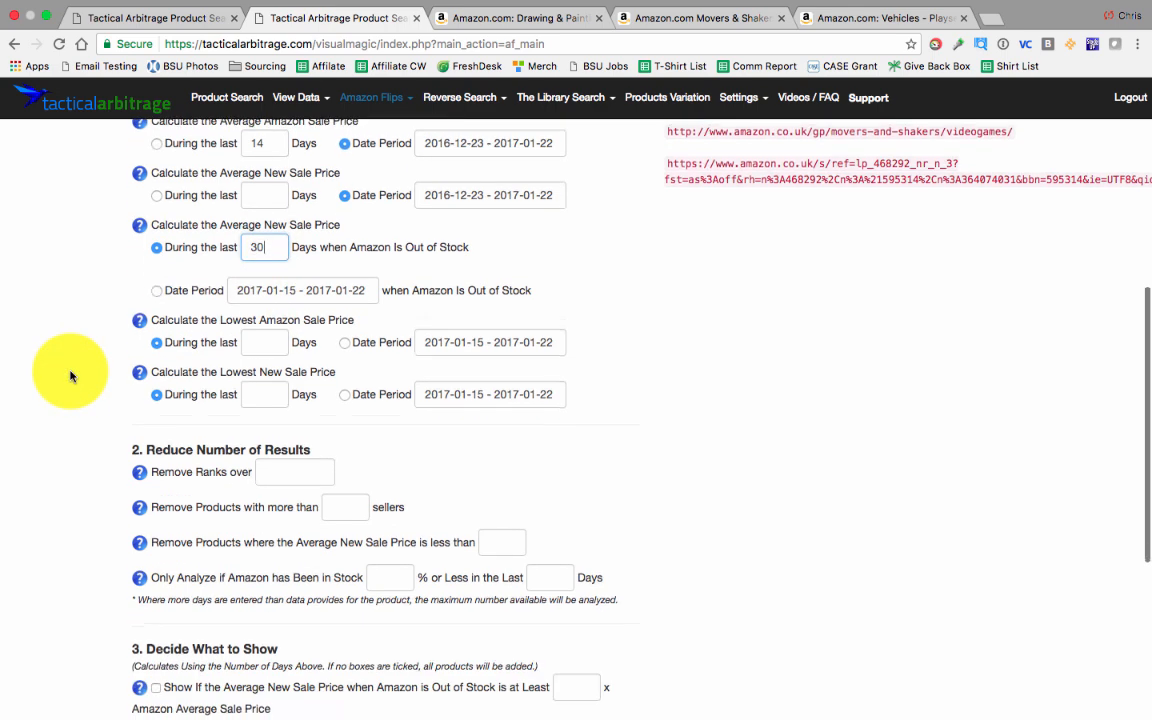
Calculate both the lowest Amazon sale price and the lowest New sale price over the Last 30 Days date period.
{"action": "scroll", "coordinate": [65, 372], "scroll_direction": "down", "scroll_amount": 1}
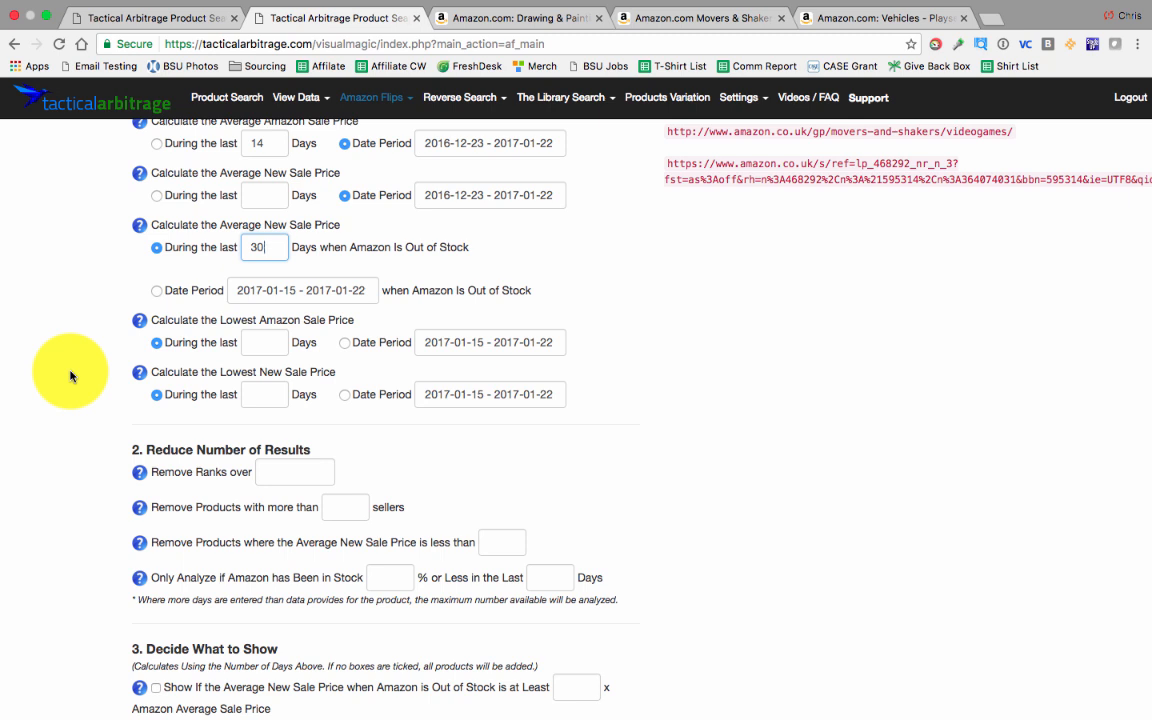
{"action": "left_click", "coordinate": [346, 350]}
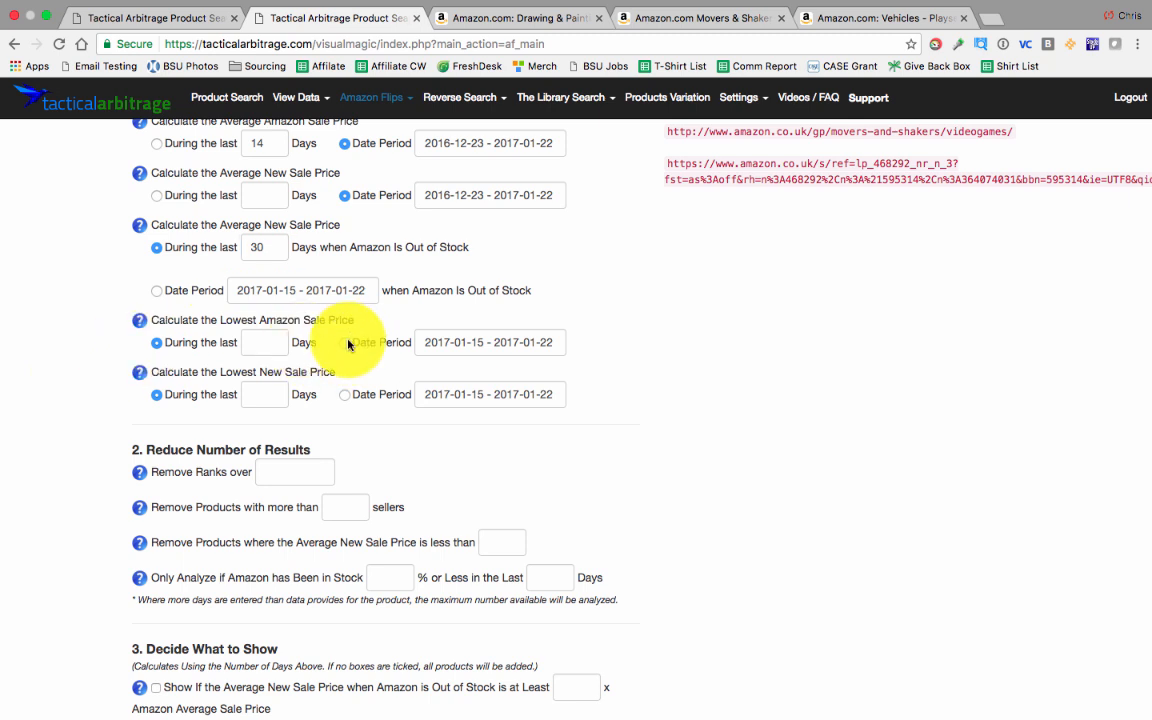
{"action": "left_click", "coordinate": [448, 342]}
{"action": "left_click", "coordinate": [465, 432]}
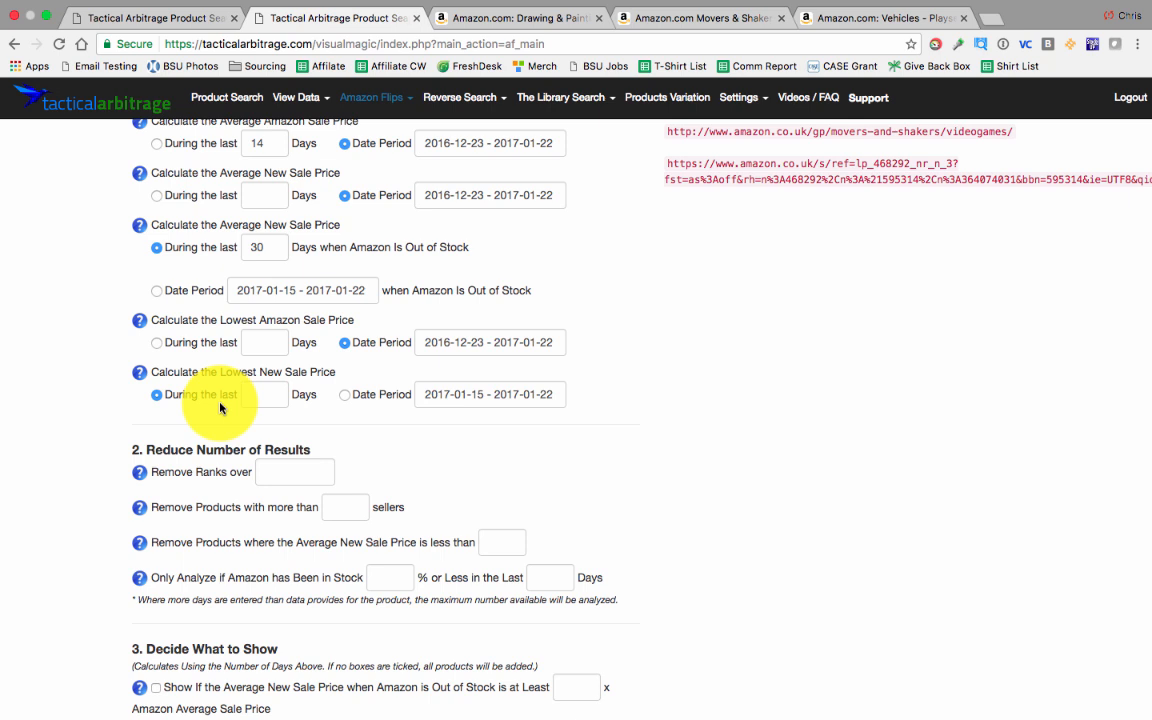
{"action": "left_click", "coordinate": [344, 395]}
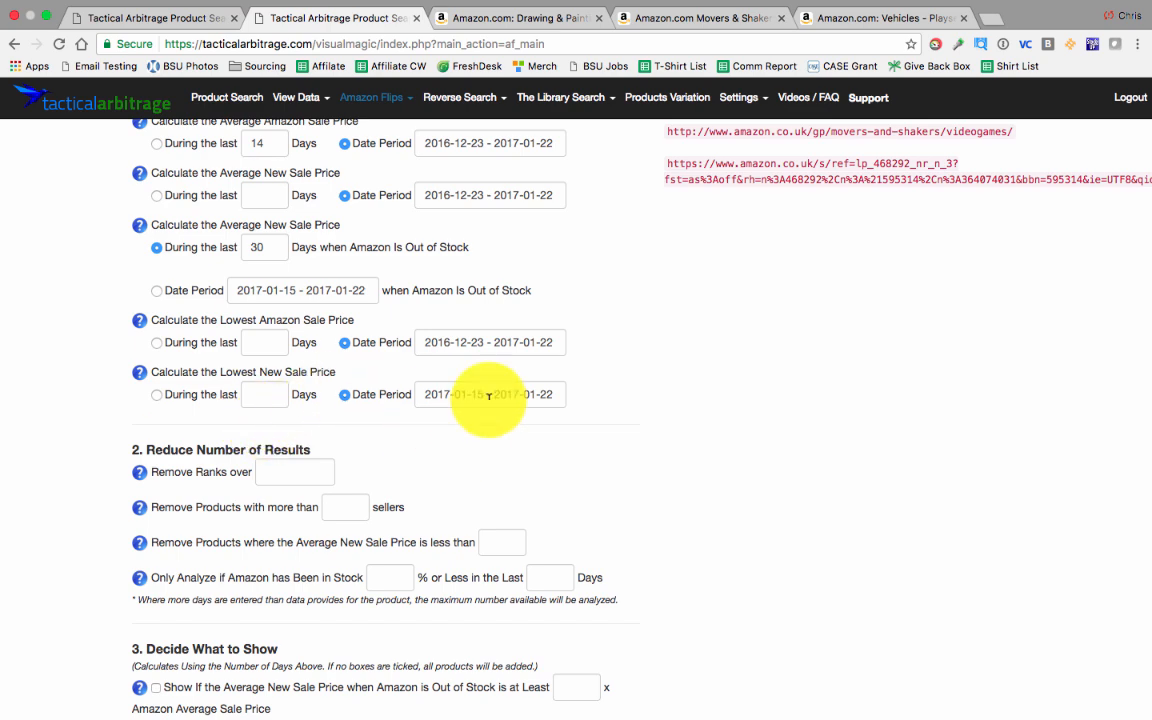
{"action": "left_click", "coordinate": [488, 396]}
{"action": "left_click", "coordinate": [478, 479]}
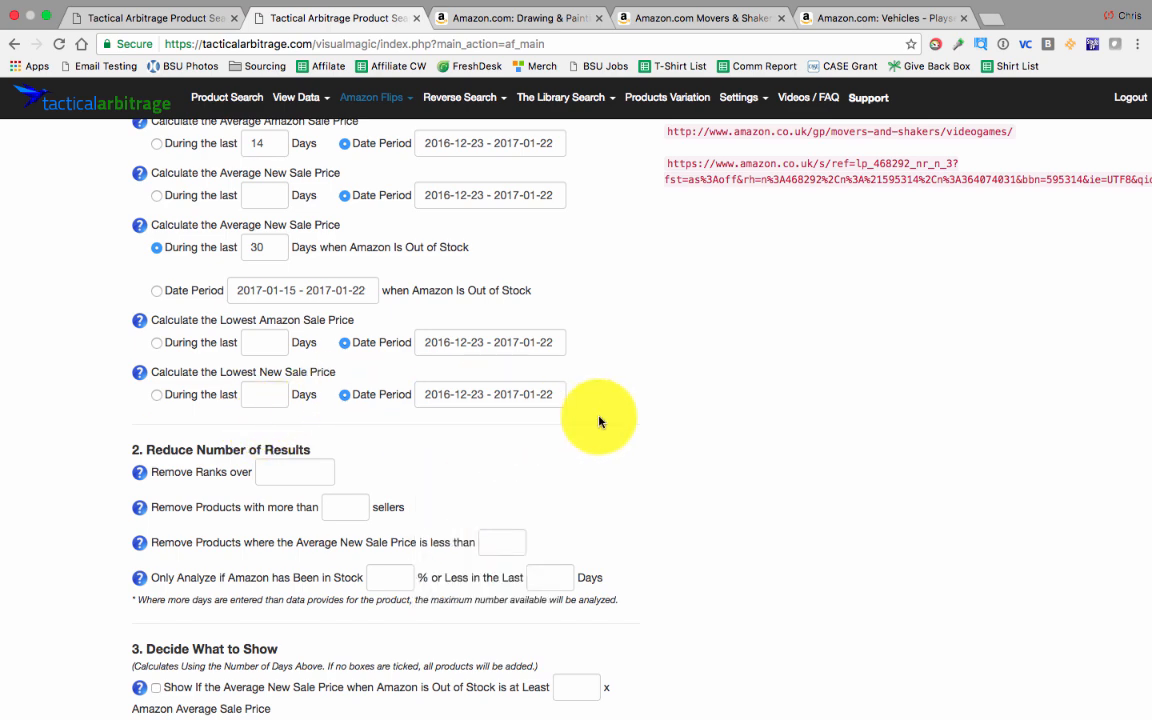
{"action": "scroll", "coordinate": [599, 421], "scroll_direction": "up", "scroll_amount": 2}
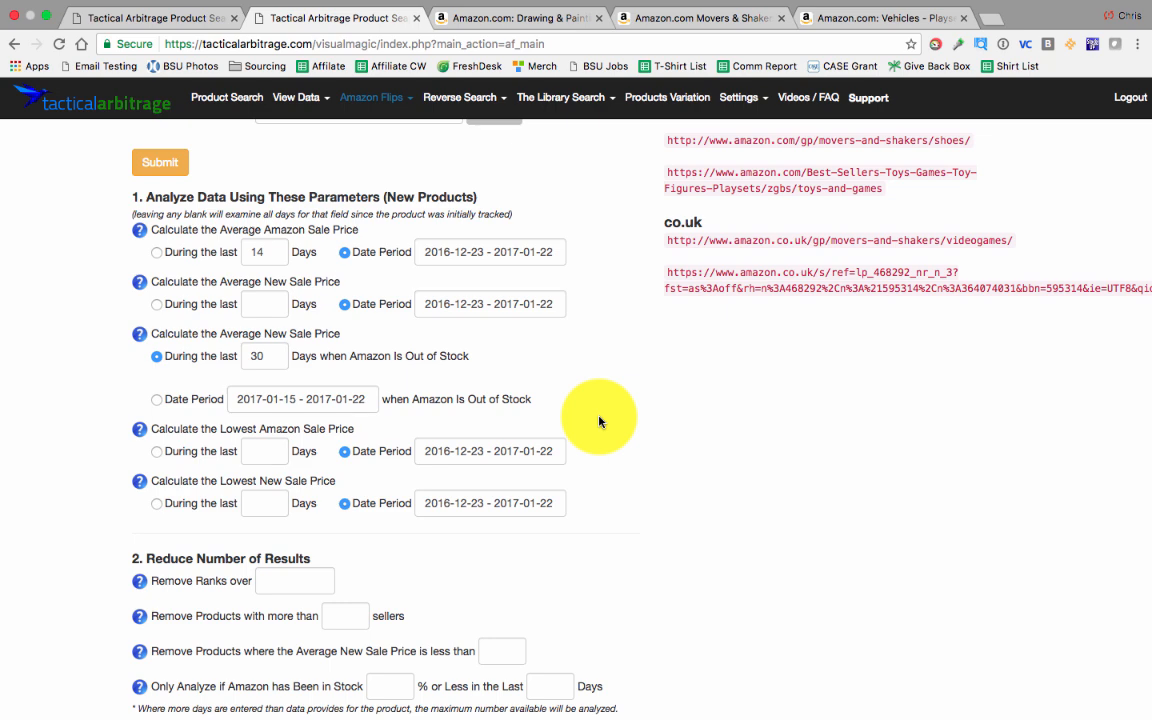
{"action": "scroll", "coordinate": [598, 421], "scroll_direction": "up", "scroll_amount": 5}
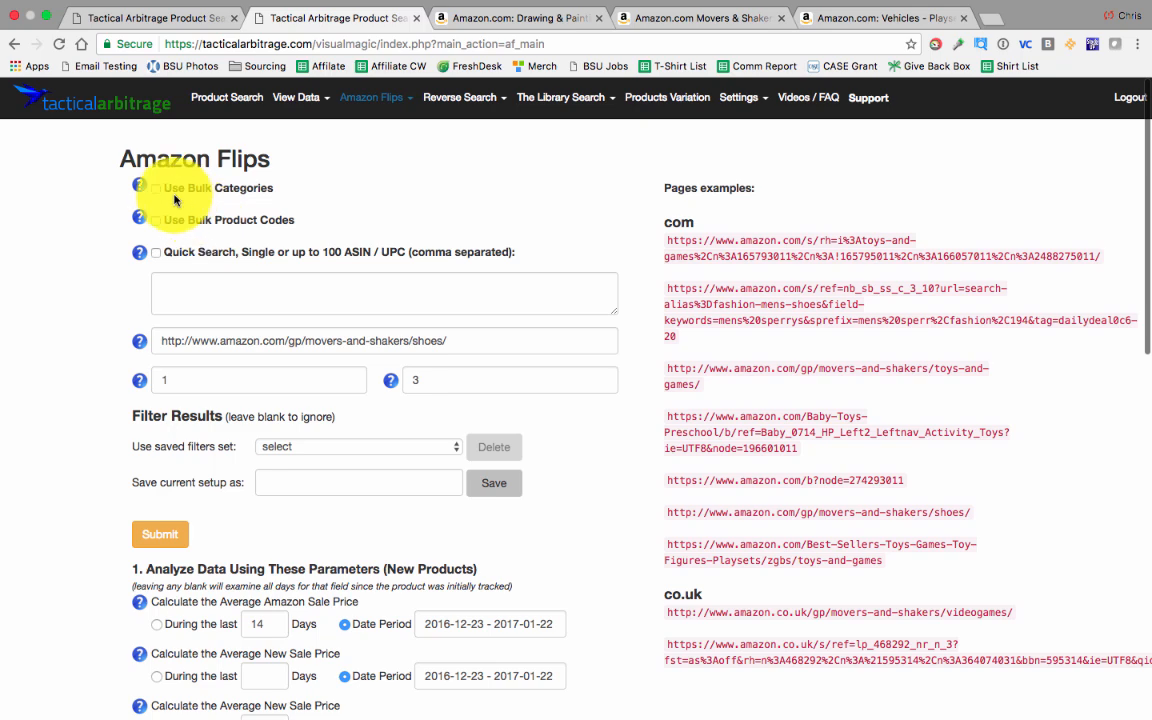
{"action": "scroll", "coordinate": [69, 350], "scroll_direction": "down", "scroll_amount": 5}
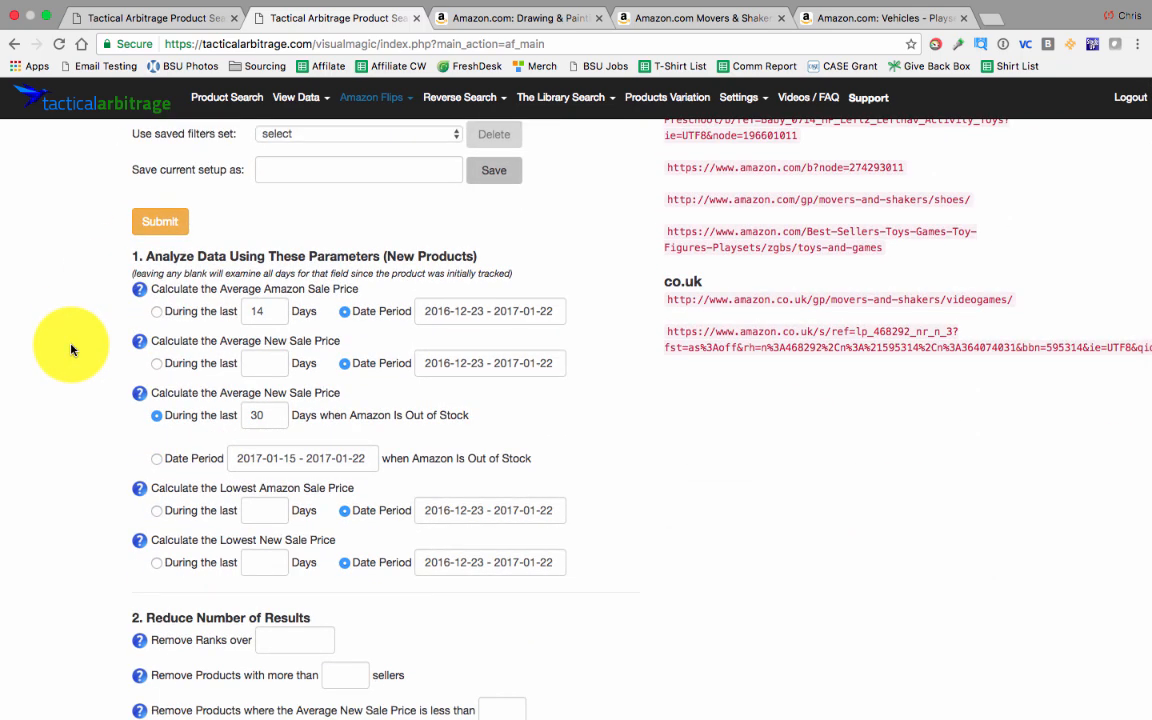
{"action": "left_click", "coordinate": [448, 311]}
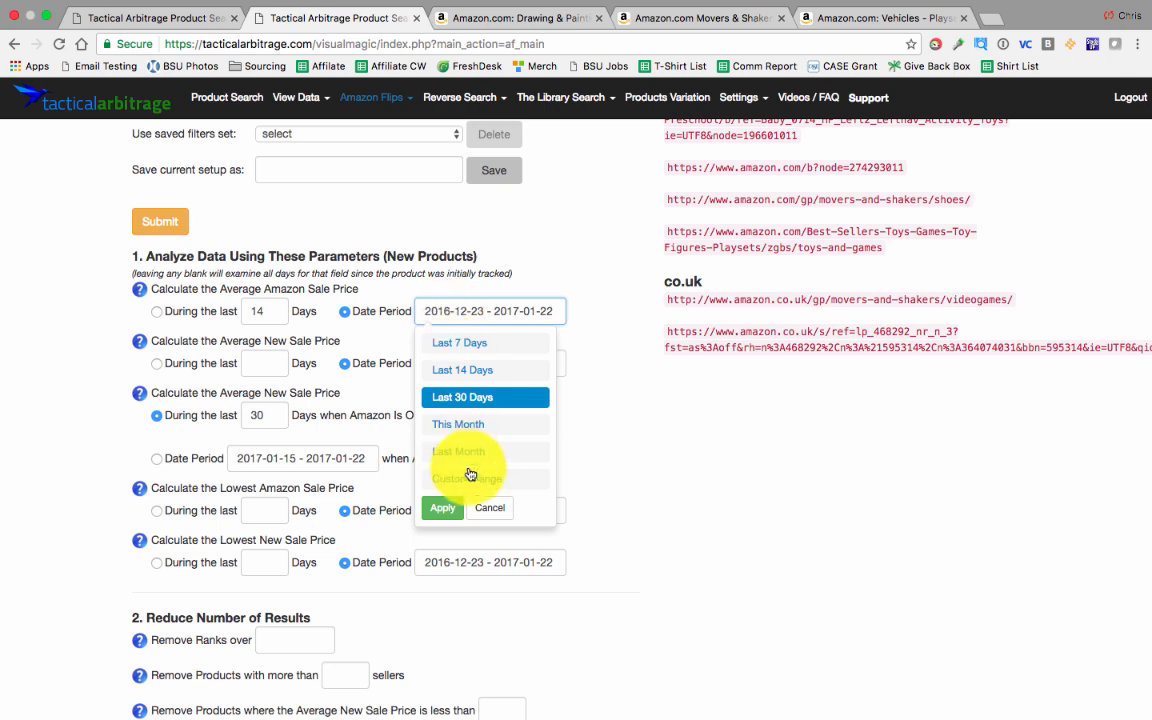
{"action": "left_click", "coordinate": [576, 247]}
Reduce the results by removing ranks over 60,000 and products with more than 10 sellers.
{"action": "scroll", "coordinate": [576, 247], "scroll_direction": "down", "scroll_amount": 5}
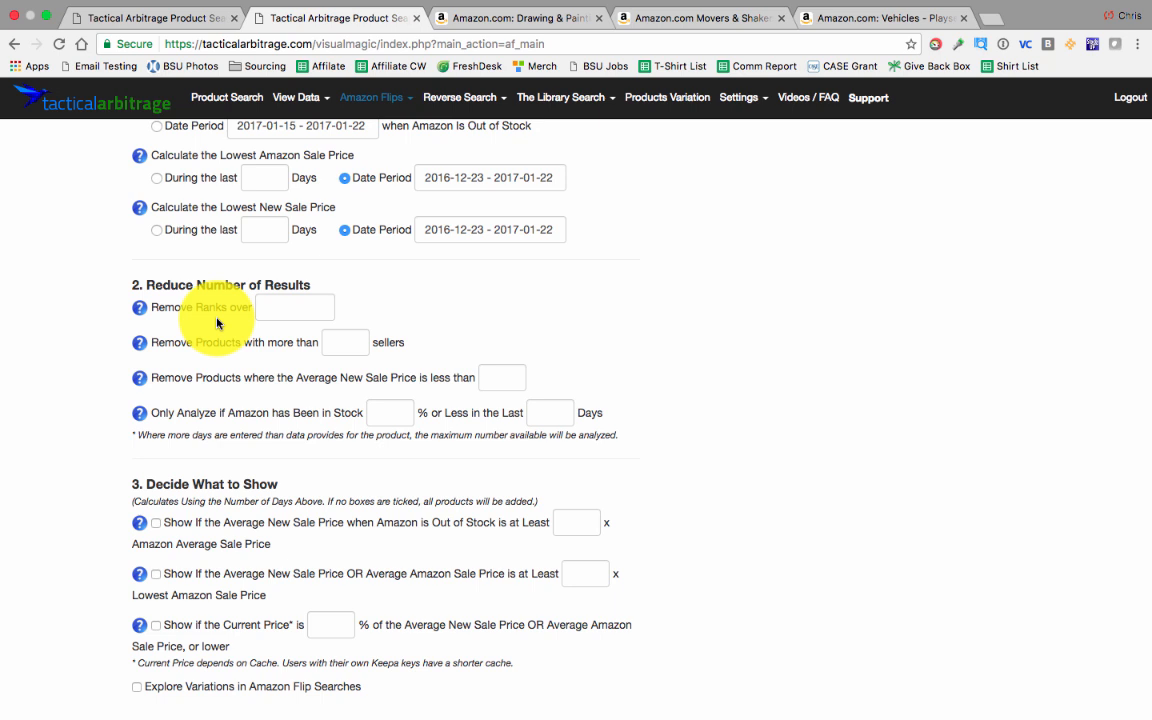
{"action": "scroll", "coordinate": [217, 322], "scroll_direction": "down", "scroll_amount": 1}
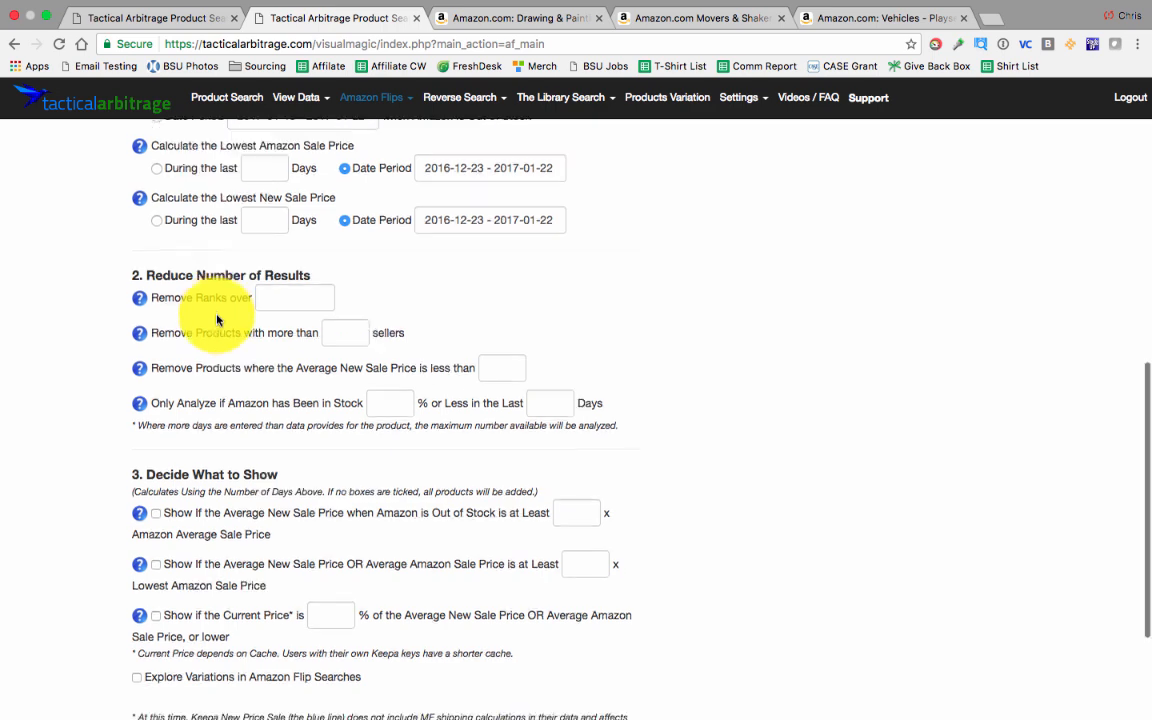
{"action": "left_click", "coordinate": [268, 287]}
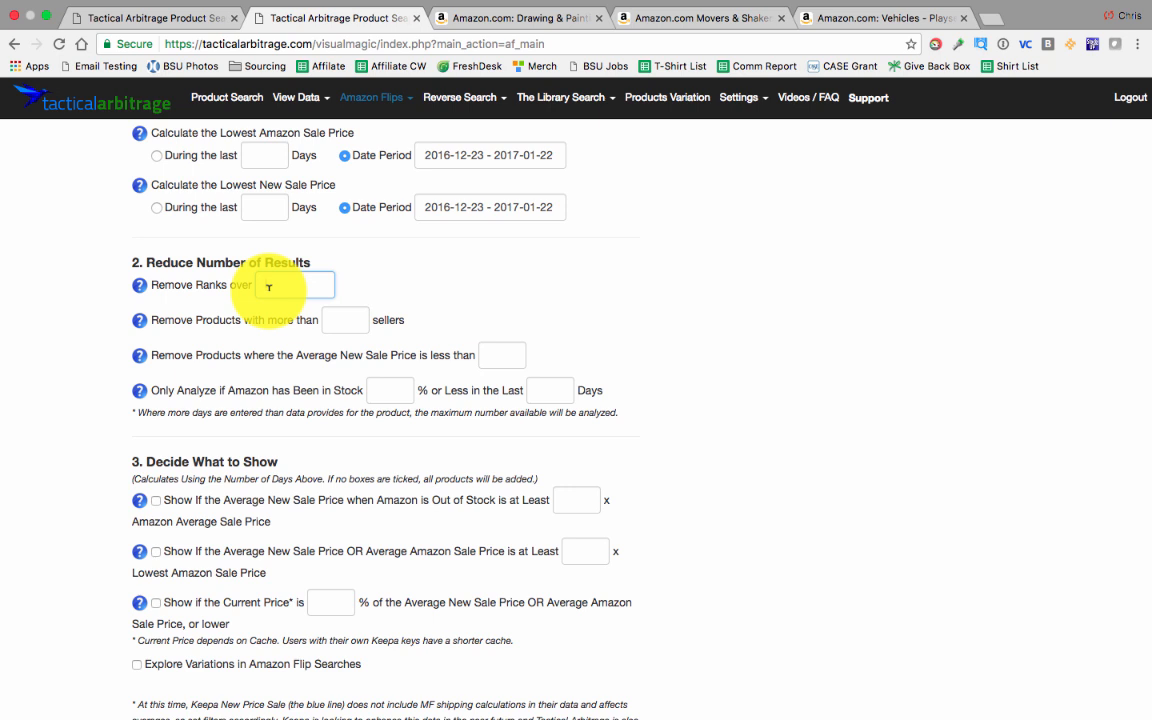
{"action": "type", "text": "60,000"}
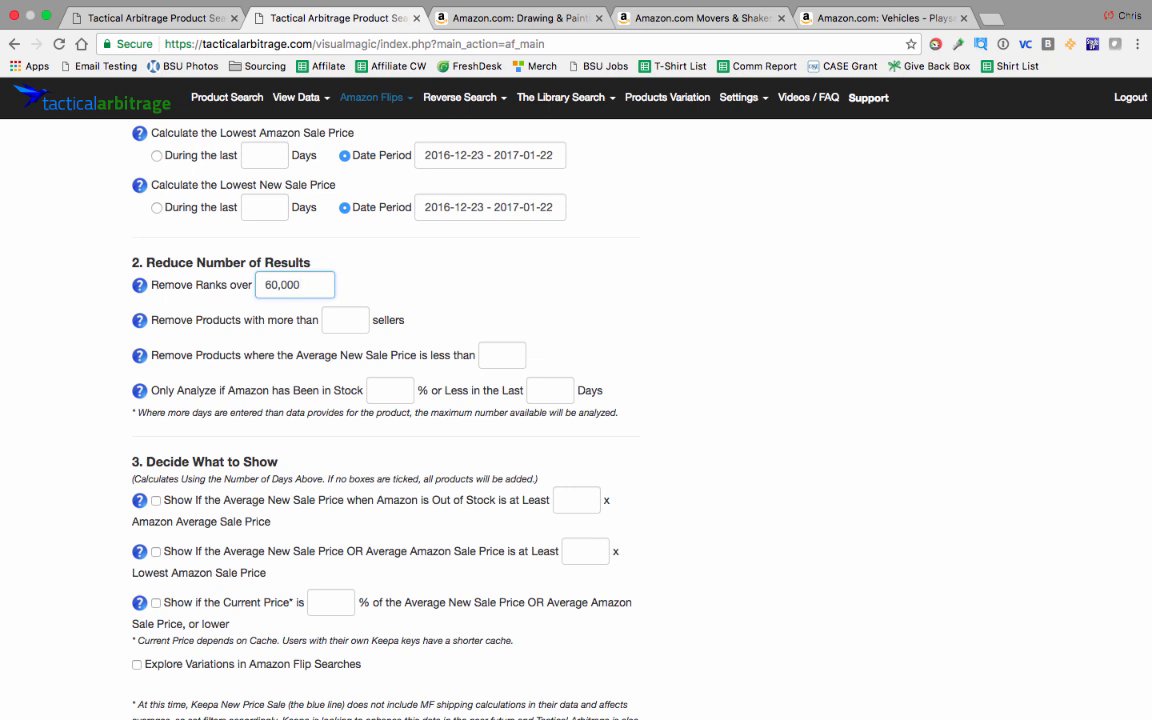
{"action": "key", "text": "Tab"}
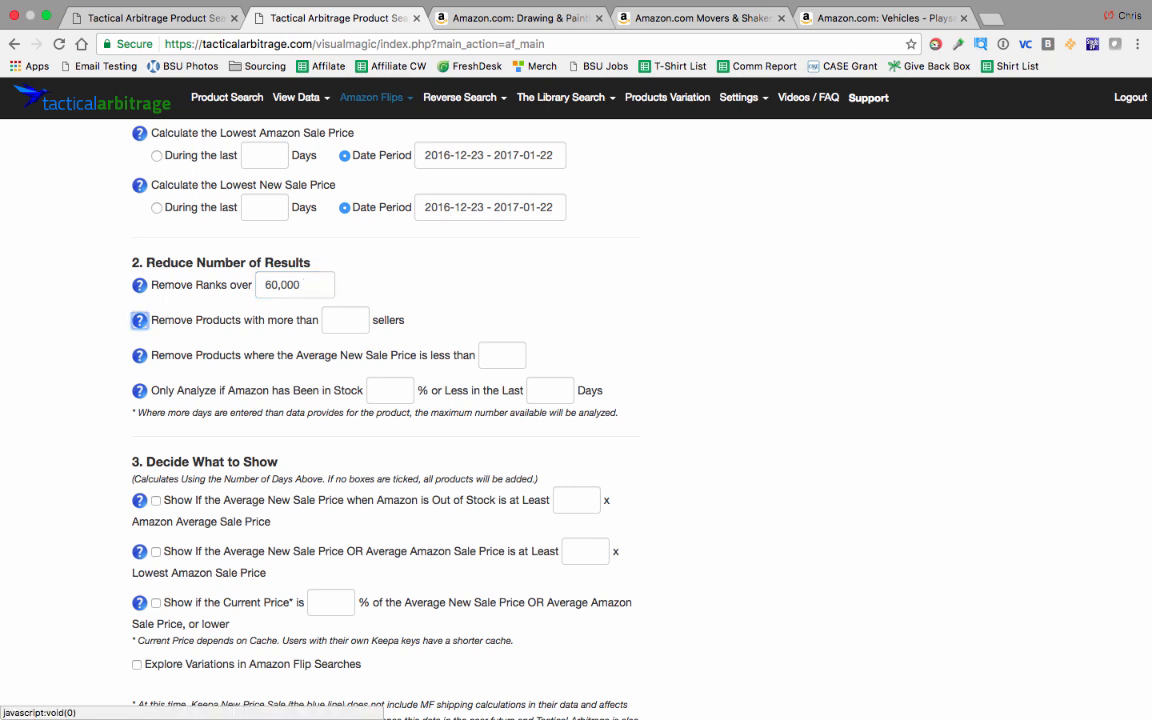
{"action": "left_click", "coordinate": [294, 317]}
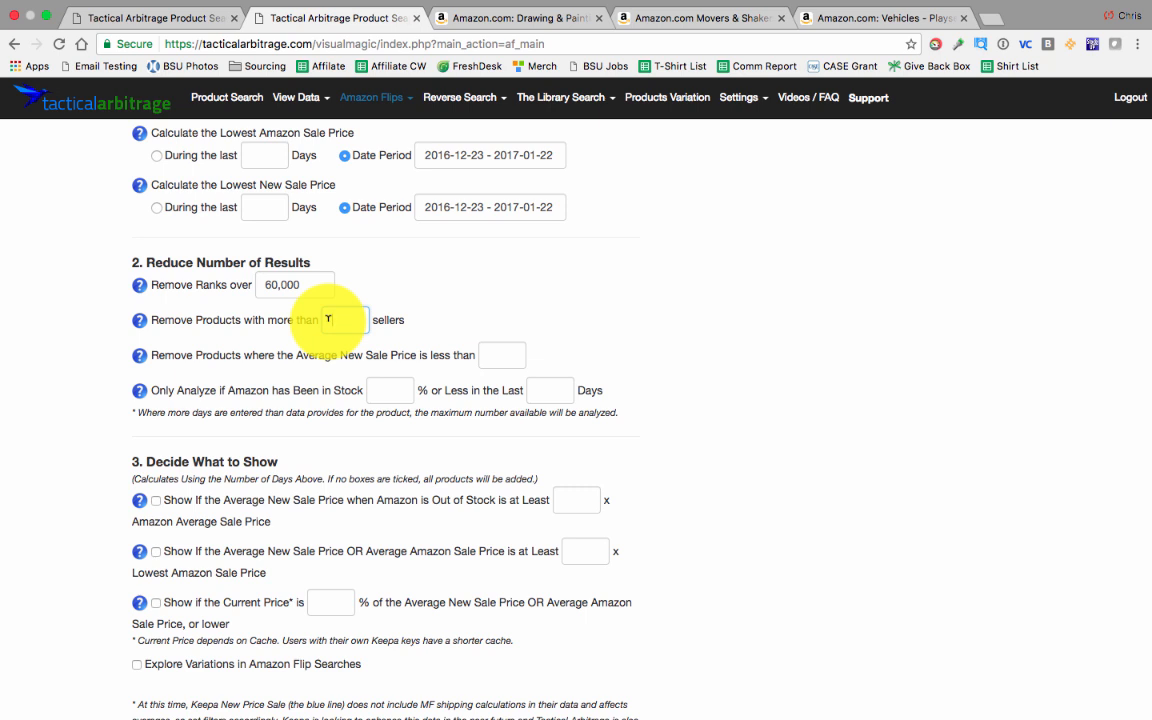
{"action": "type", "text": "10"}
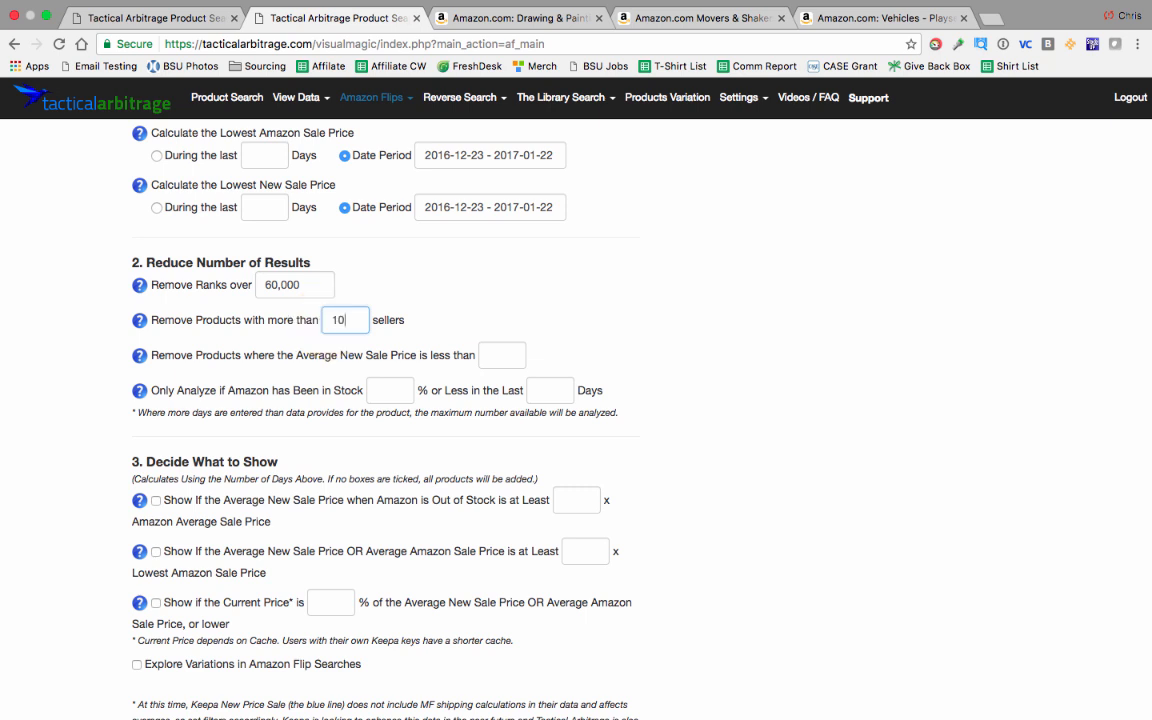
Read the help on the Amazon Stock filter and remove products whose average New sale price is less than 7.
{"action": "scroll", "coordinate": [140, 360], "scroll_direction": "down", "scroll_amount": 1}
{"action": "left_click", "coordinate": [140, 359]}
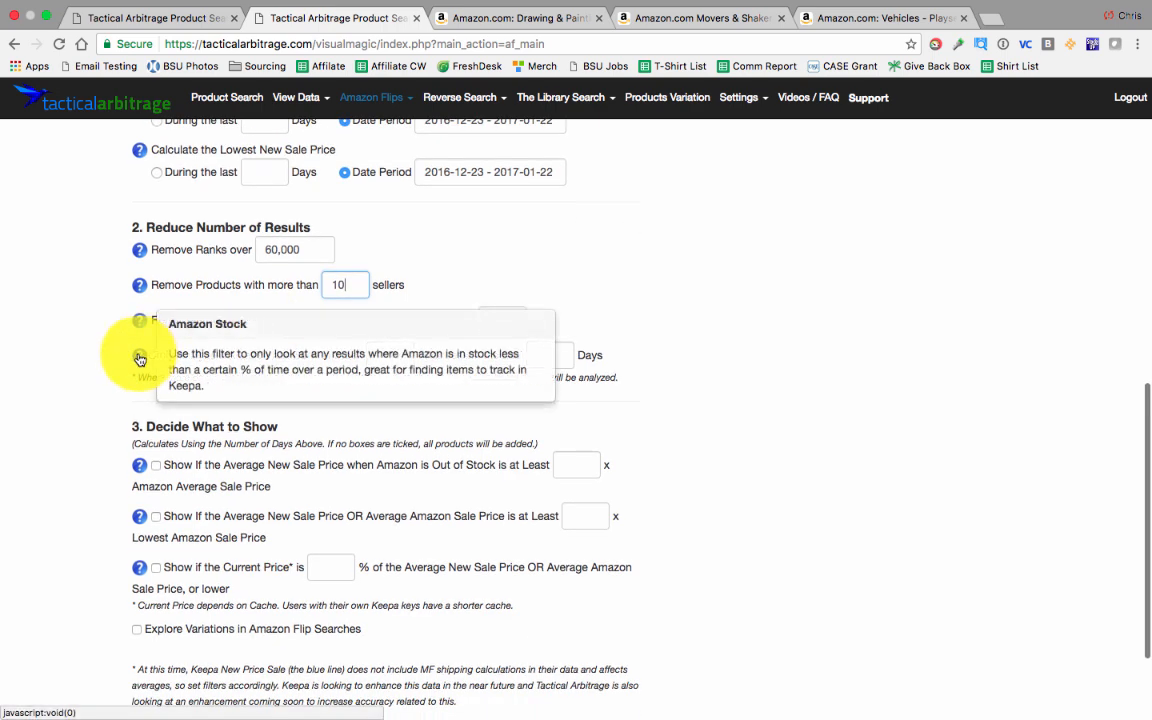
{"action": "left_click", "coordinate": [95, 381]}
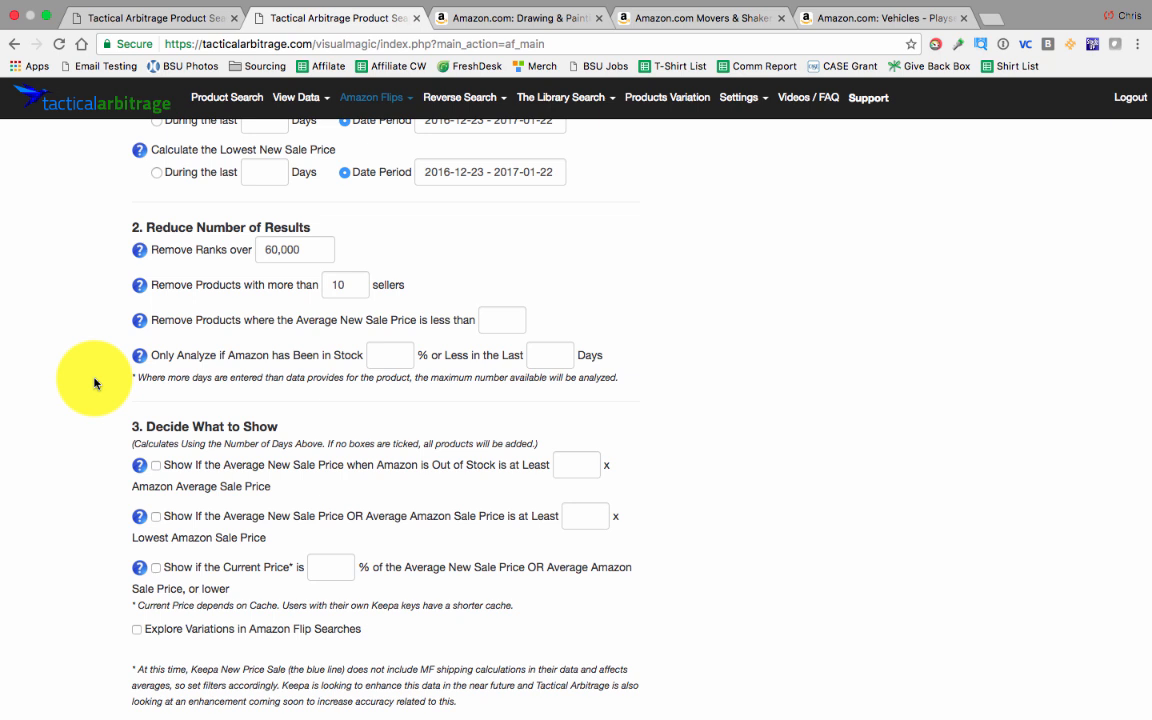
{"action": "left_click", "coordinate": [505, 307]}
{"action": "type", "text": "7"}
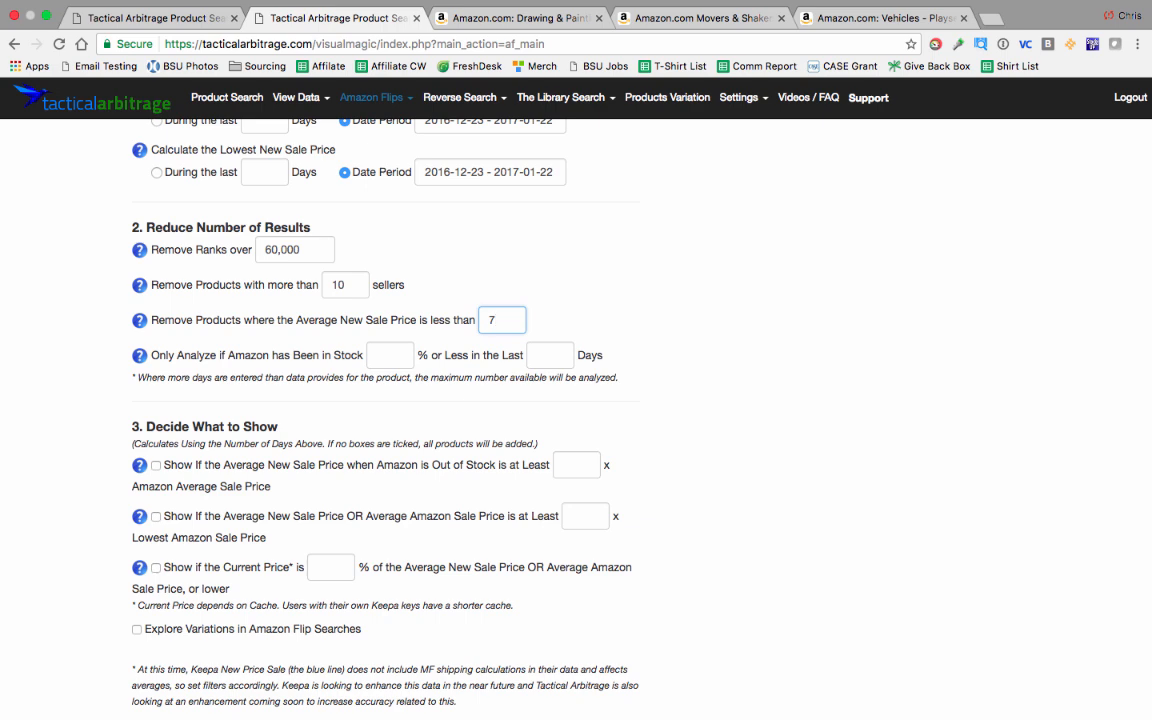
Only analyze products where Amazon has been in stock 70% or less in the last 30 days.
{"action": "scroll", "coordinate": [237, 372], "scroll_direction": "down", "scroll_amount": 1}
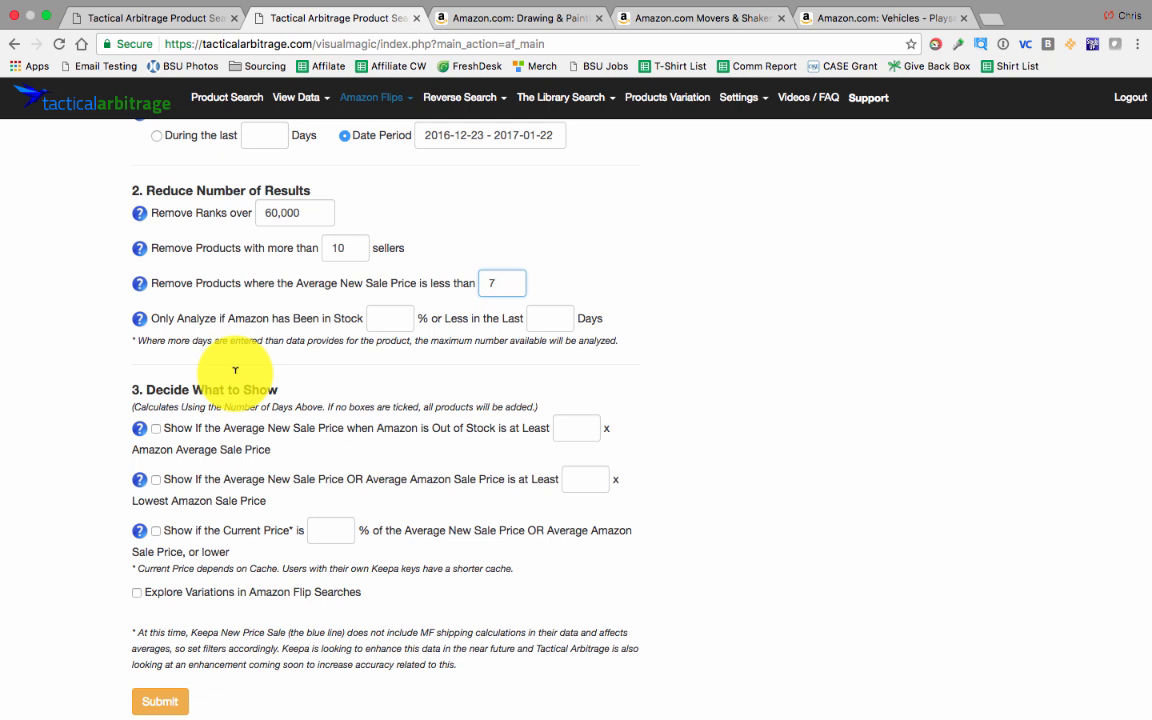
{"action": "left_click", "coordinate": [375, 322]}
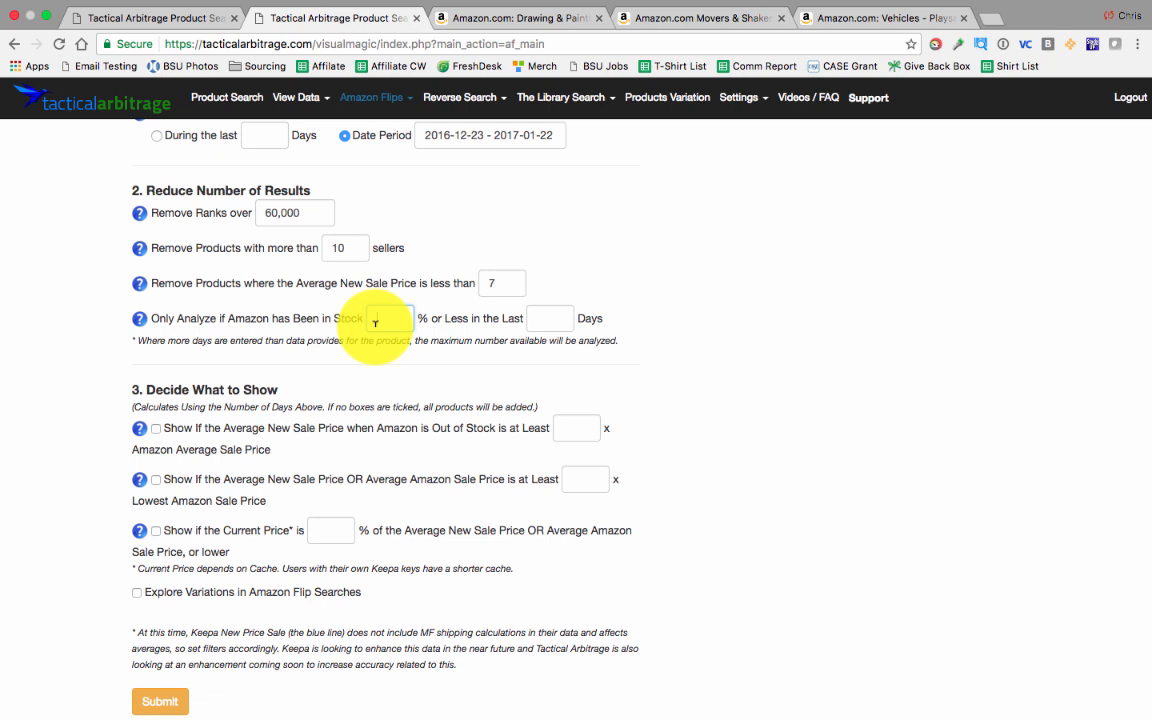
{"action": "type", "text": "70"}
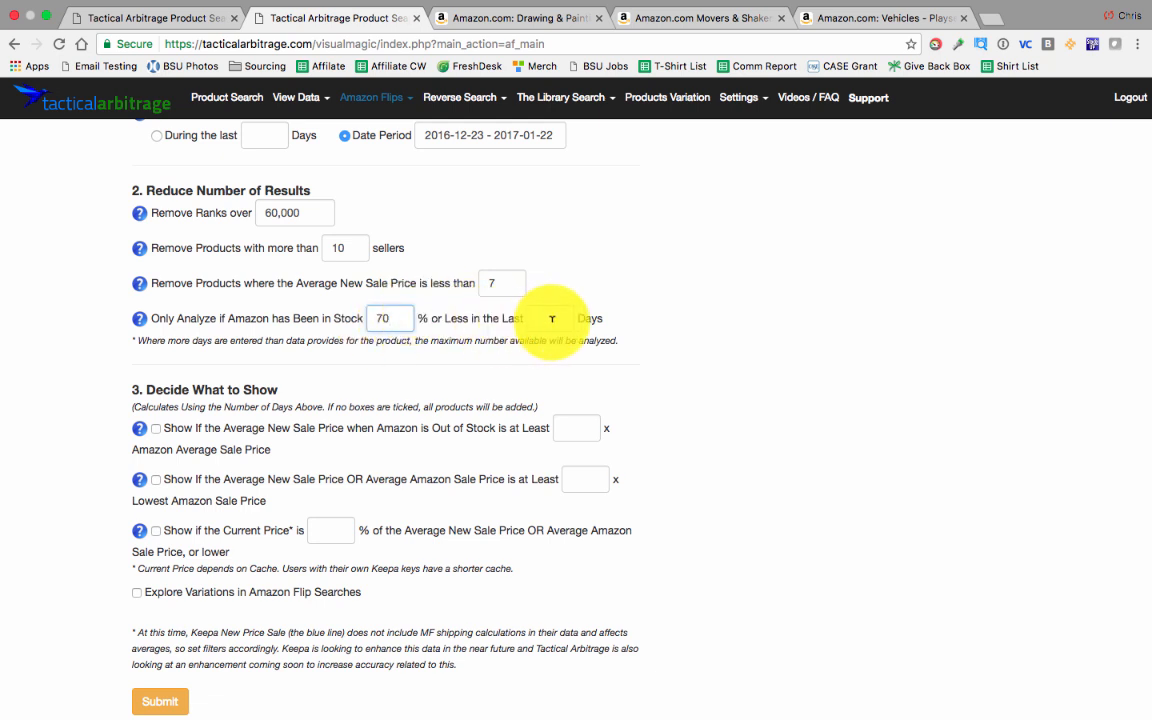
{"action": "left_click", "coordinate": [550, 316]}
{"action": "type", "text": "30"}
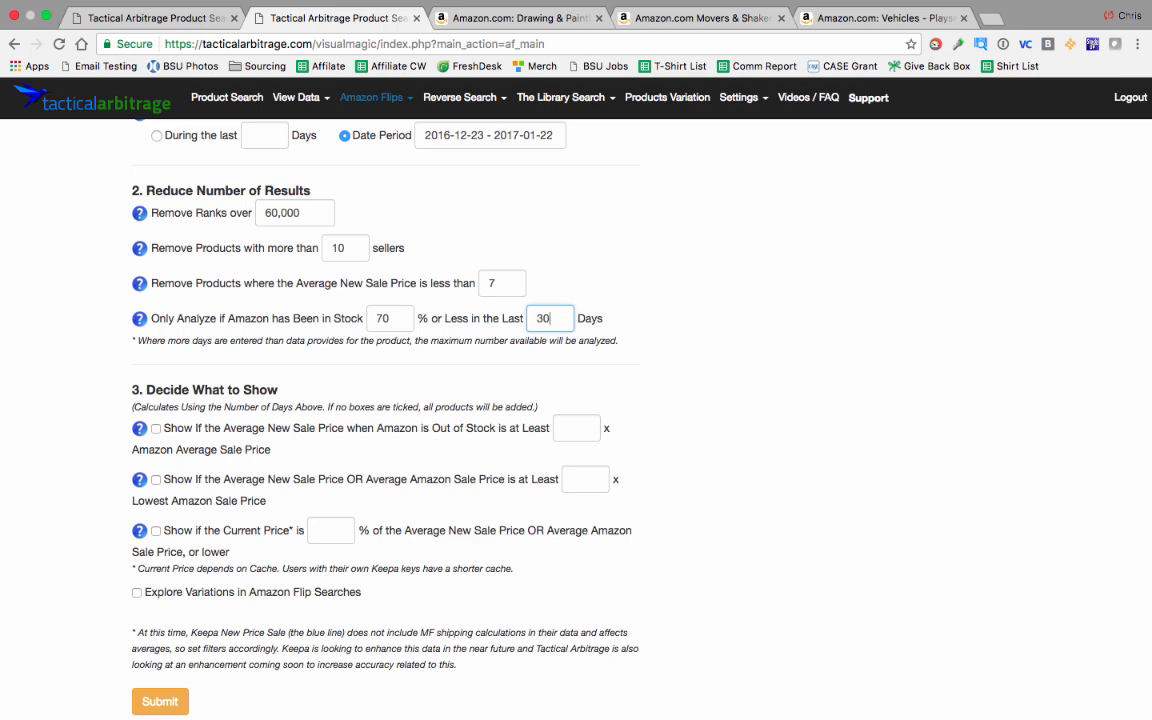
{"action": "scroll", "coordinate": [527, 340], "scroll_direction": "up", "scroll_amount": 5}
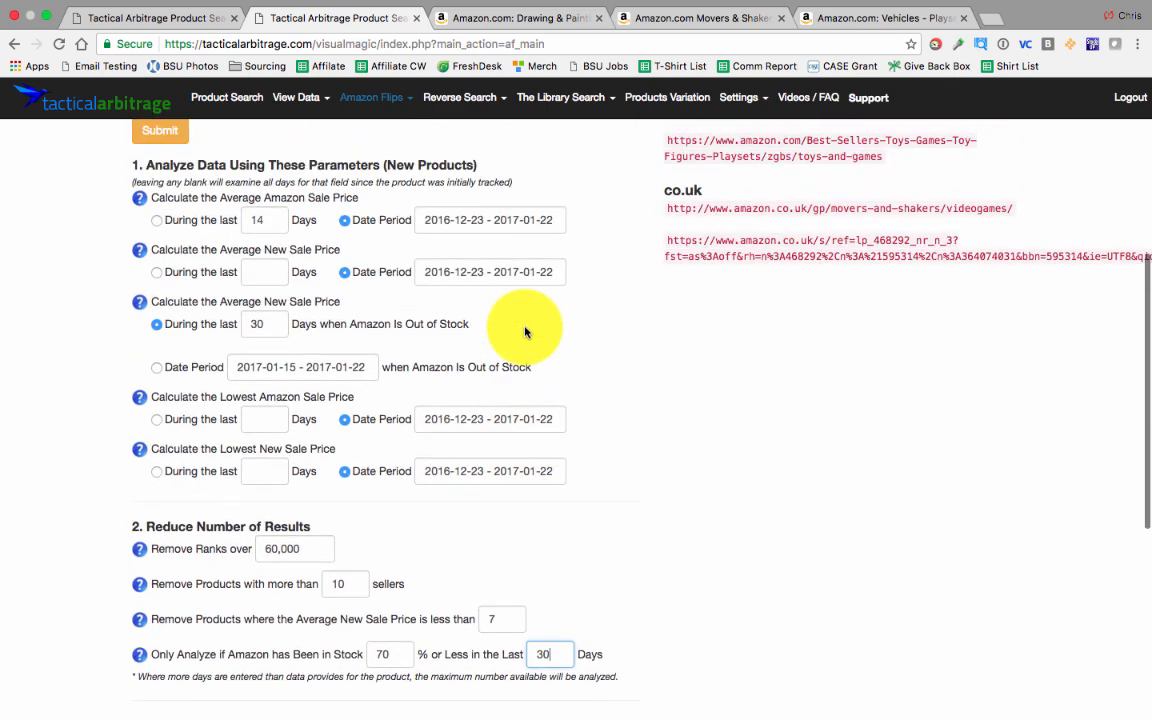
{"action": "scroll", "coordinate": [525, 332], "scroll_direction": "down", "scroll_amount": 4}
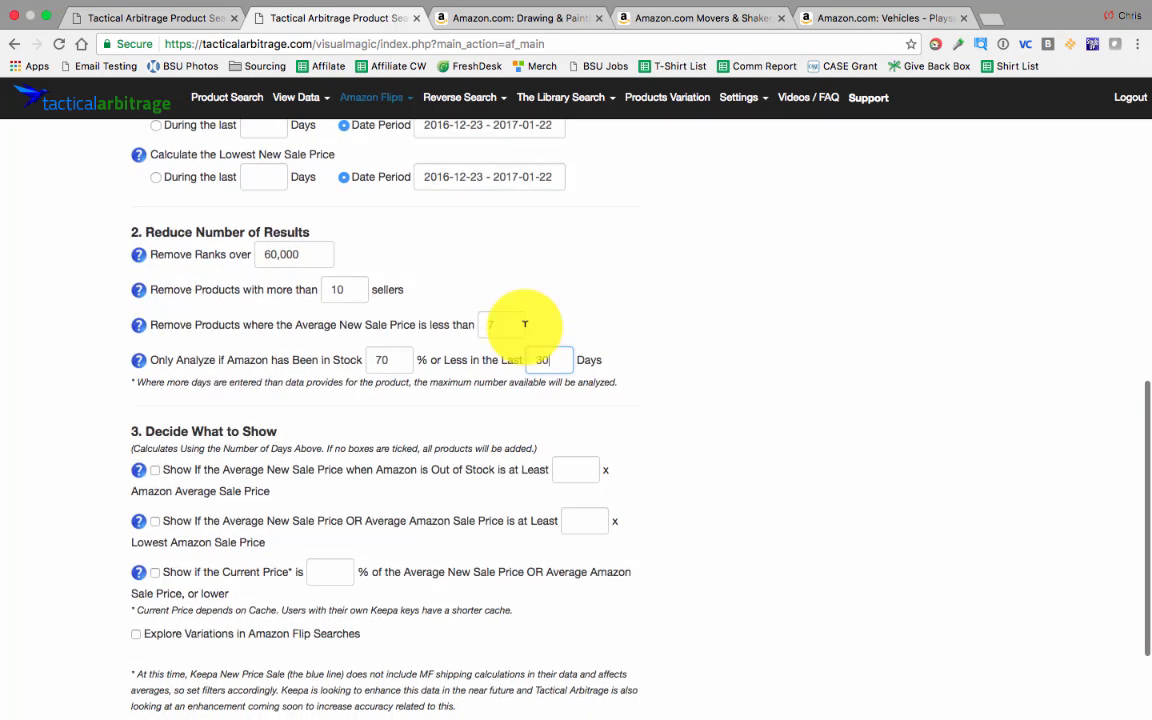
Show products whose average New sale price while Amazon is out of stock is at least 2 x the Amazon average sale price.
{"action": "scroll", "coordinate": [525, 324], "scroll_direction": "down", "scroll_amount": 2}
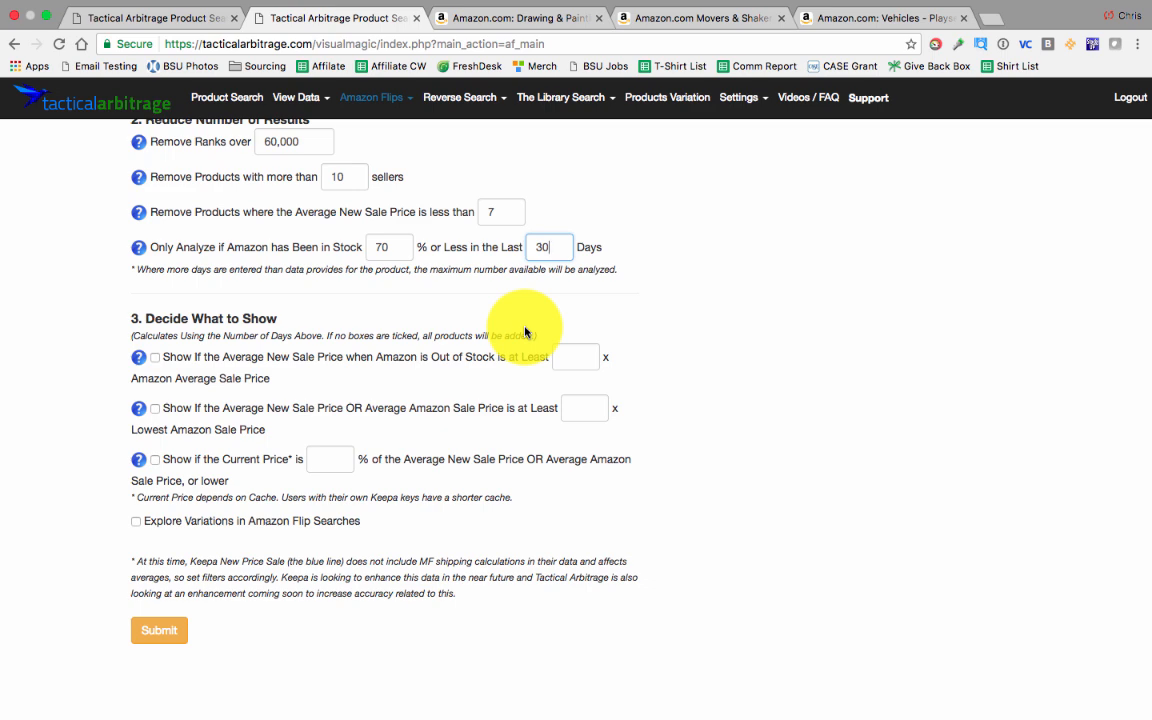
{"action": "scroll", "coordinate": [525, 332], "scroll_direction": "down", "scroll_amount": 1}
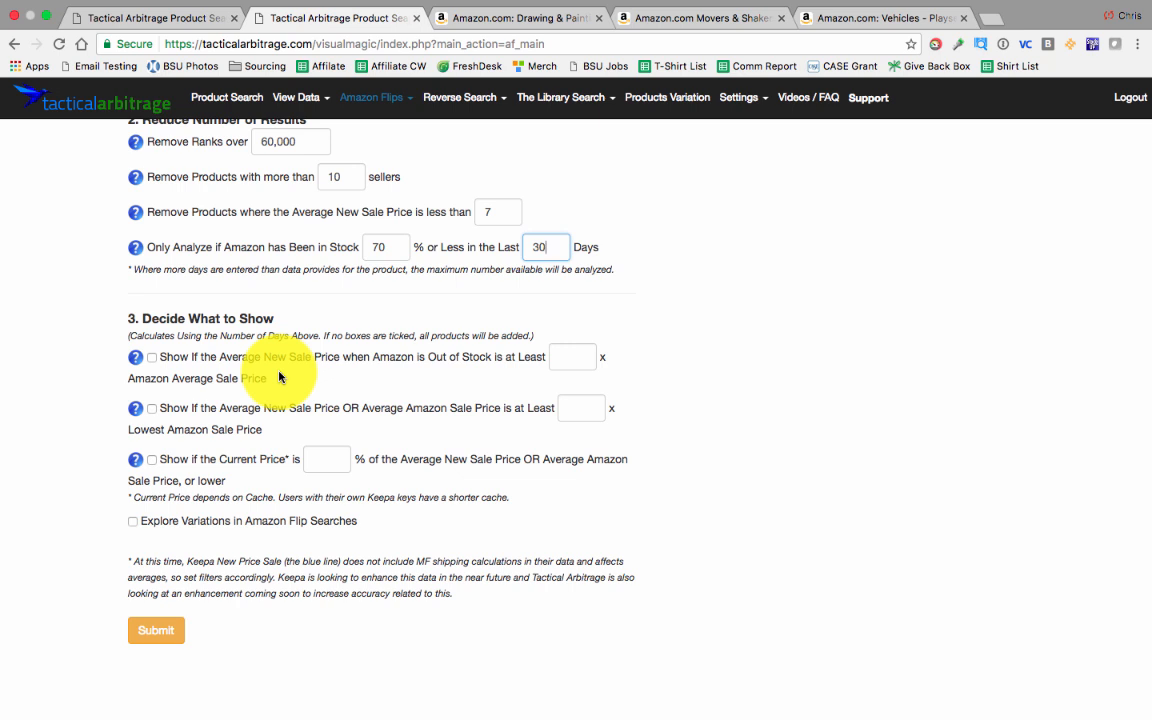
{"action": "left_click", "coordinate": [152, 357]}
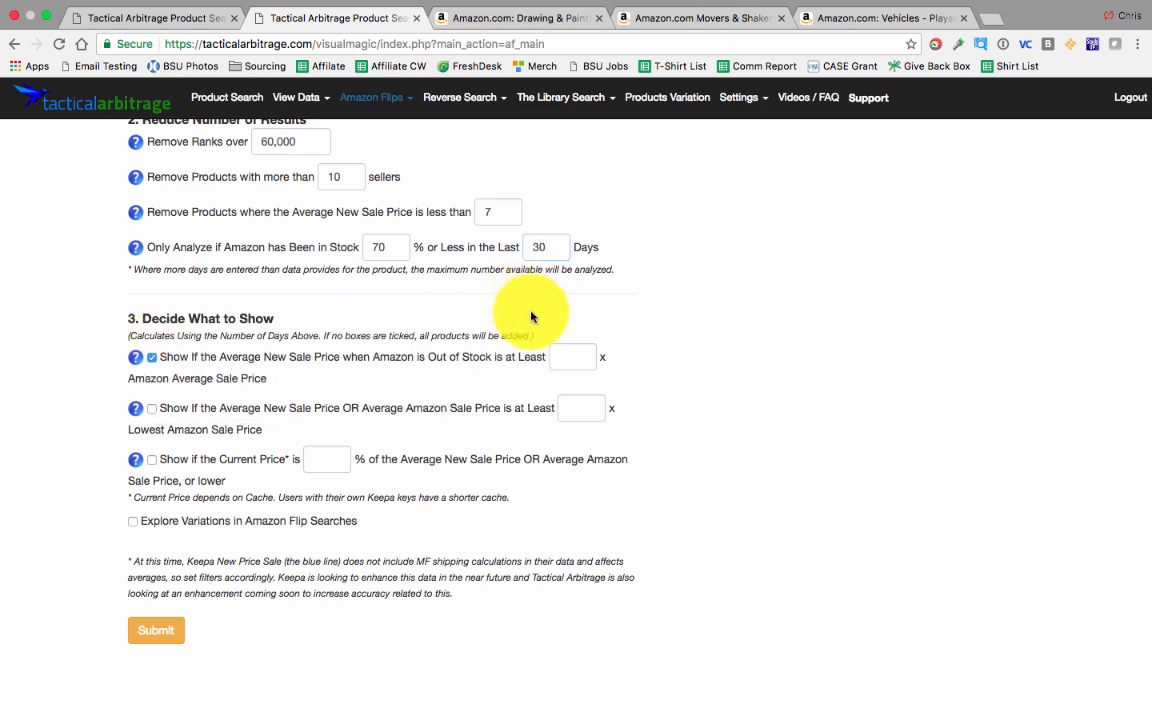
{"action": "left_click", "coordinate": [565, 352]}
{"action": "type", "text": "2"}
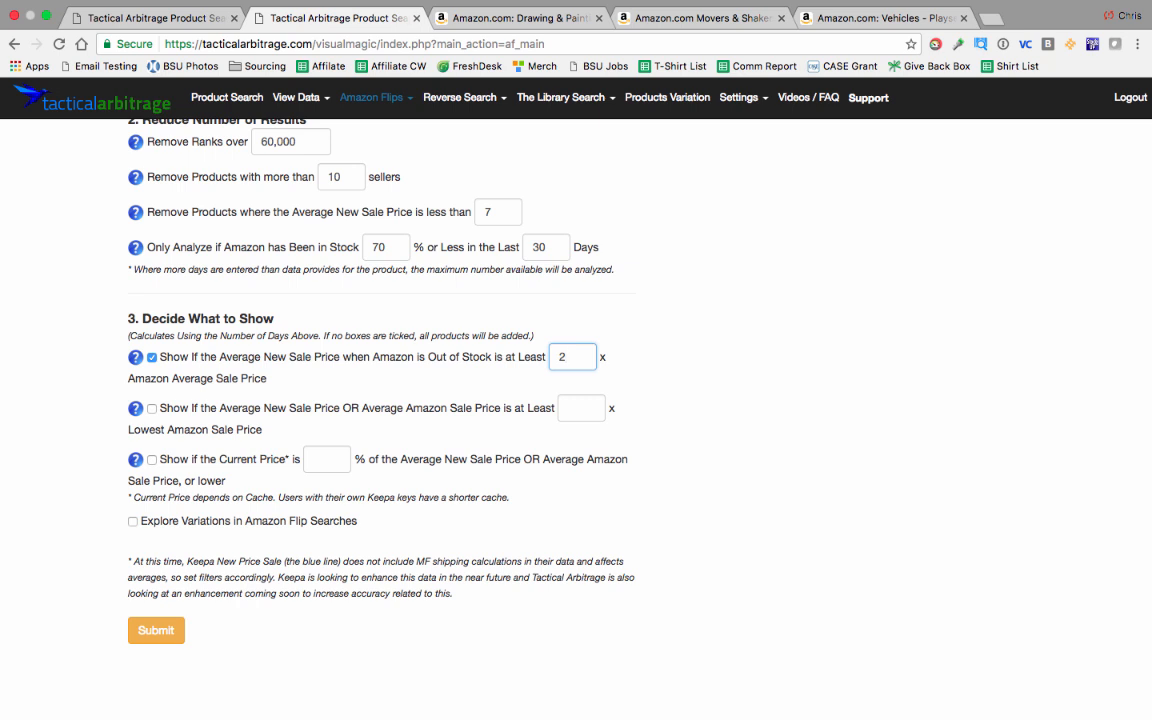
Show products whose average New or average Amazon sale price is at least 2 x the lowest Amazon sale price.
{"action": "left_click", "coordinate": [596, 406]}
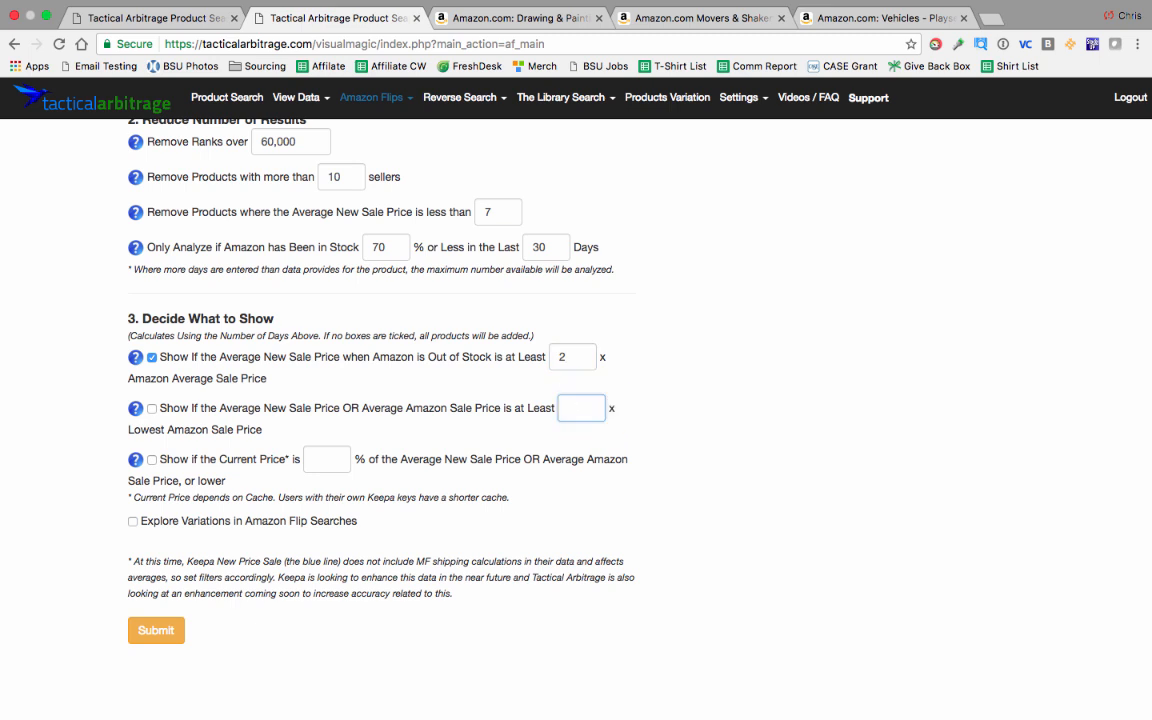
{"action": "type", "text": "2"}
{"action": "left_click", "coordinate": [677, 405]}
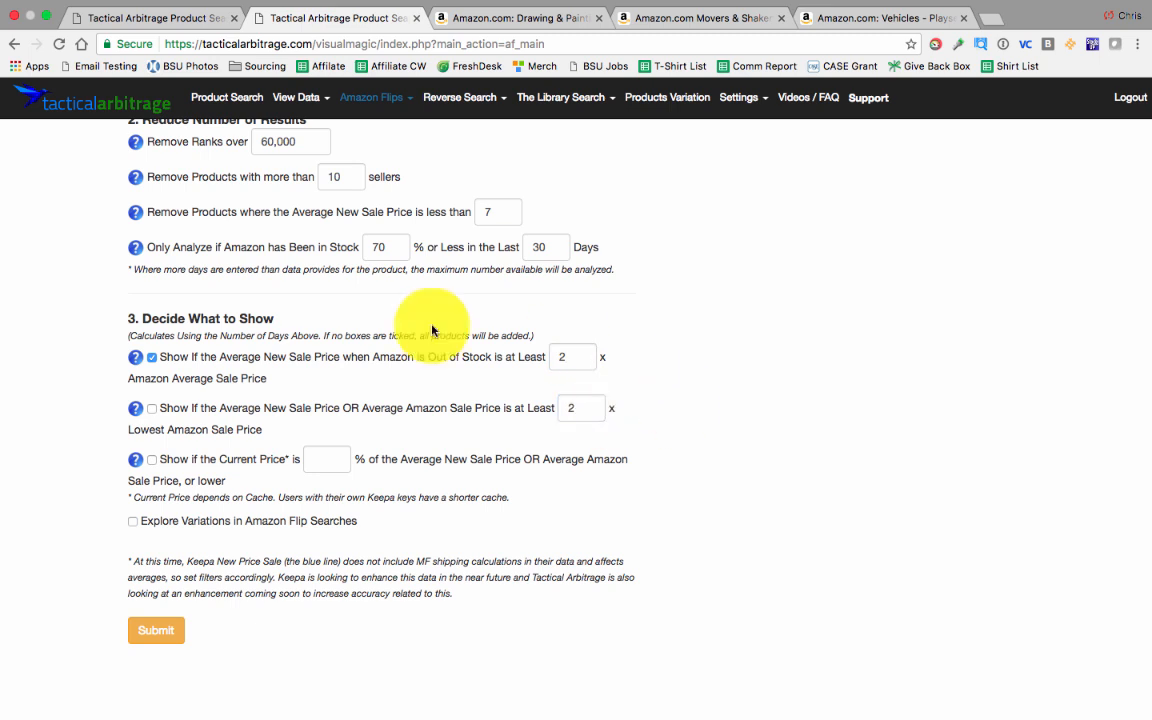
{"action": "left_click", "coordinate": [151, 408]}
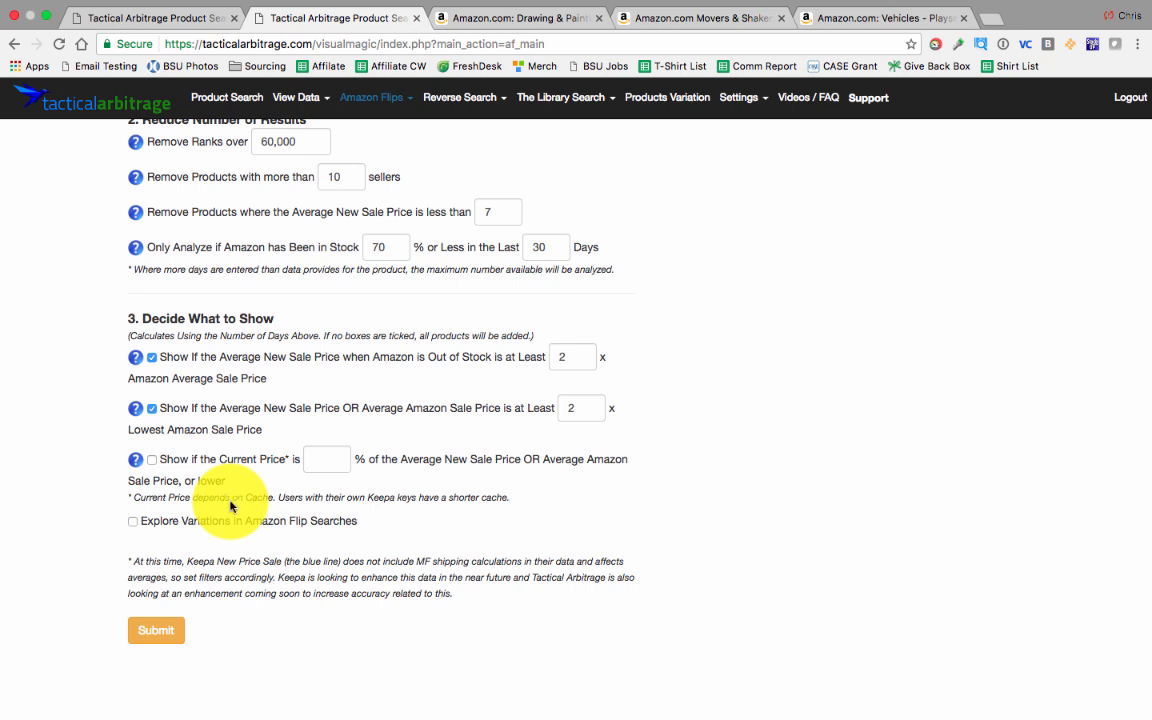
Show products whose current price is 50% of the average sale price or lower, and enable exploring variations in Amazon Flip searches.
{"action": "left_click", "coordinate": [330, 457]}
{"action": "type", "text": "50"}
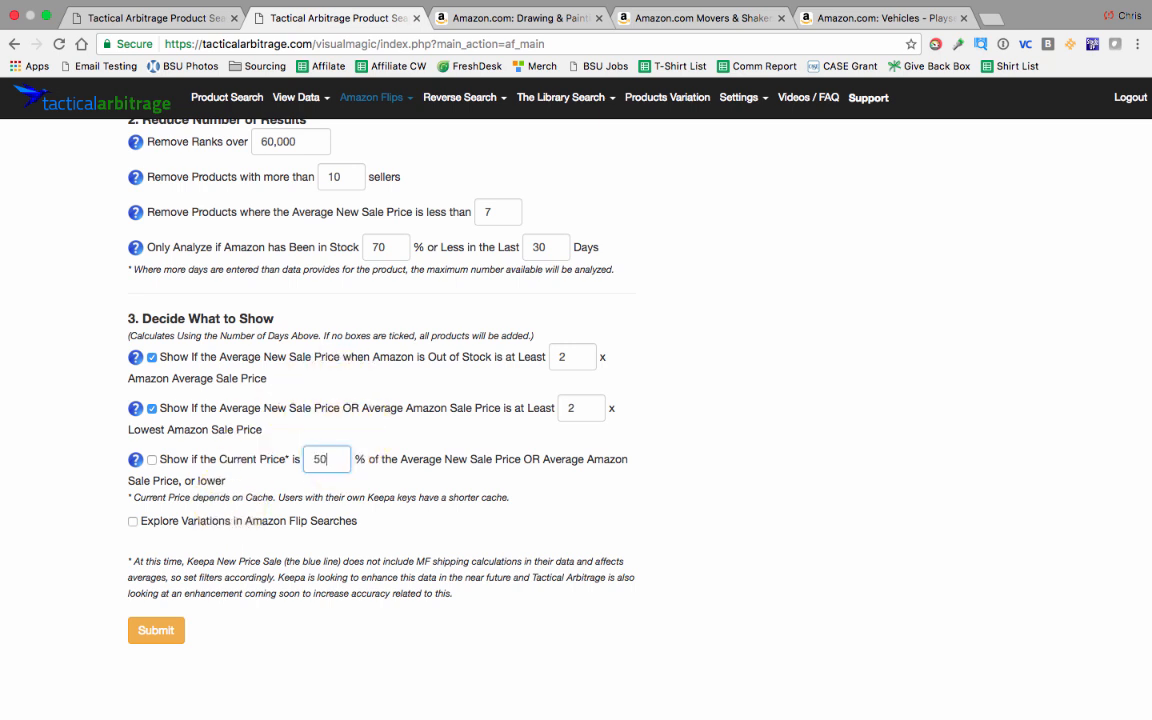
{"action": "left_click", "coordinate": [438, 483]}
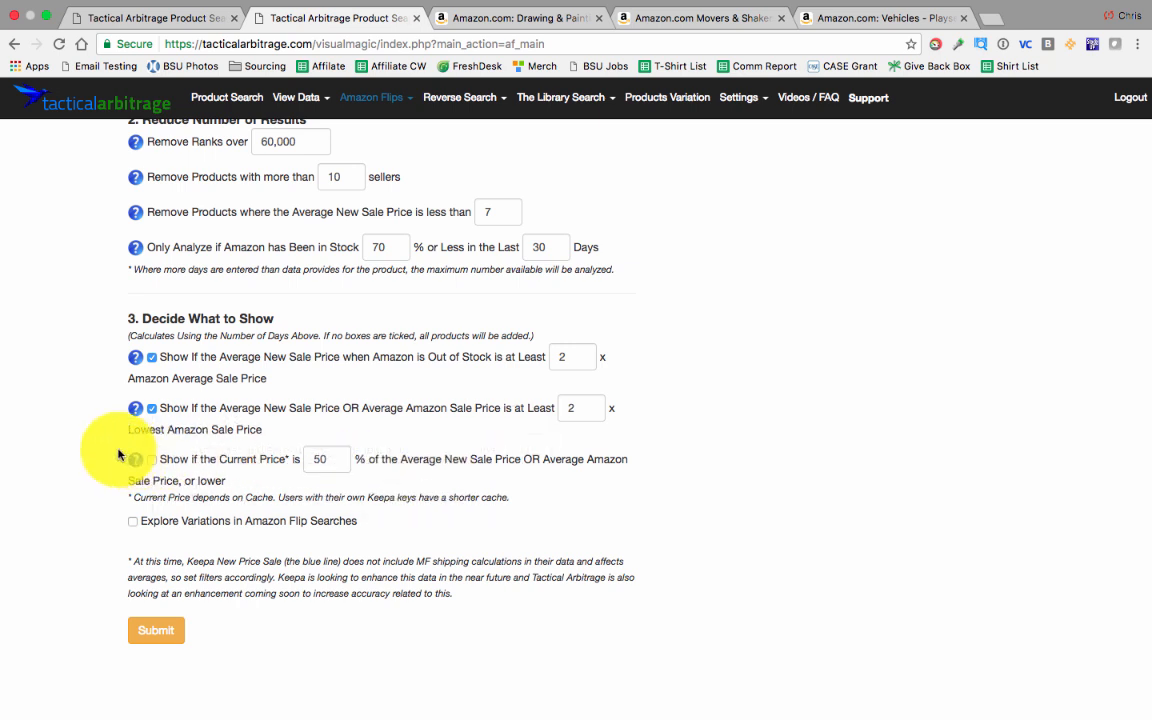
{"action": "scroll", "coordinate": [144, 518], "scroll_direction": "down", "scroll_amount": 1}
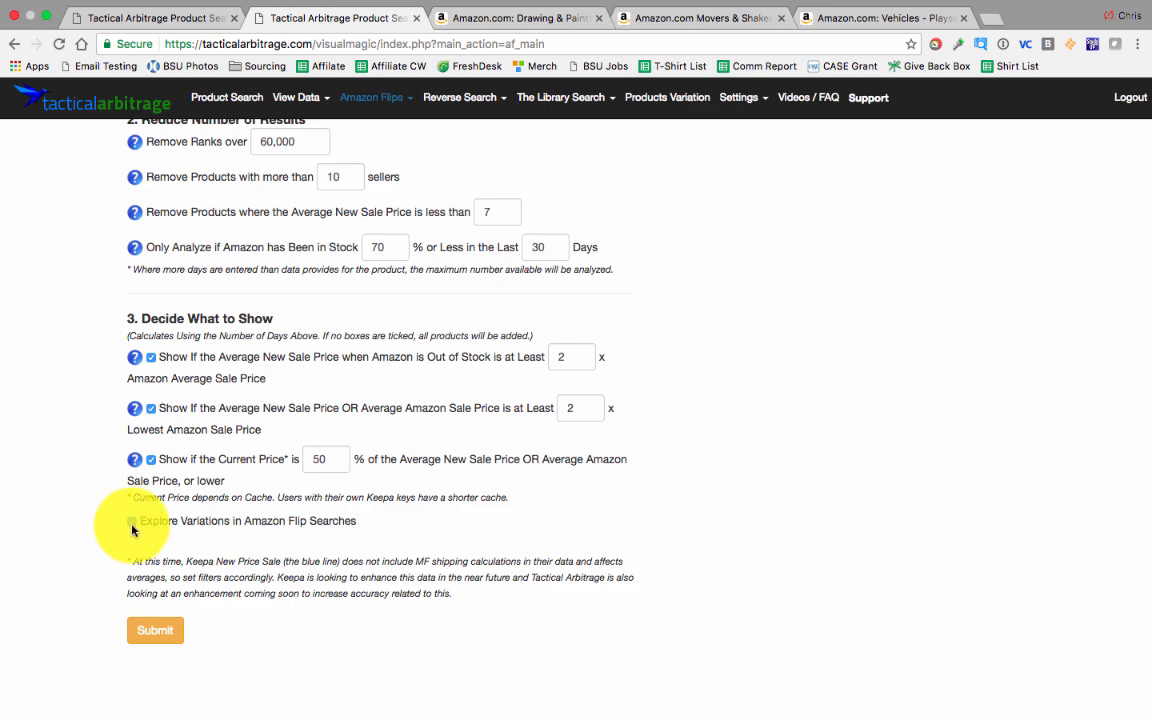
{"action": "left_click", "coordinate": [132, 522]}
Review all the filter settings and submit the Movers & Shakers shoes search.
{"action": "scroll", "coordinate": [124, 616], "scroll_direction": "up", "scroll_amount": 15}
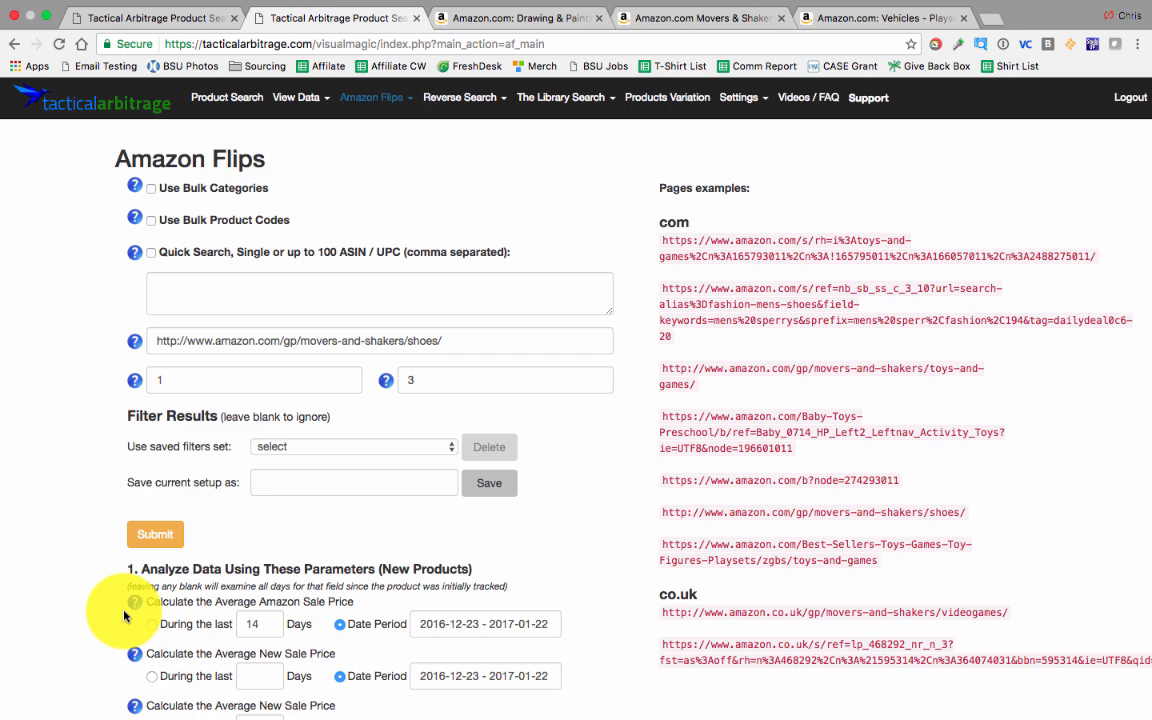
{"action": "scroll", "coordinate": [124, 616], "scroll_direction": "down", "scroll_amount": 3}
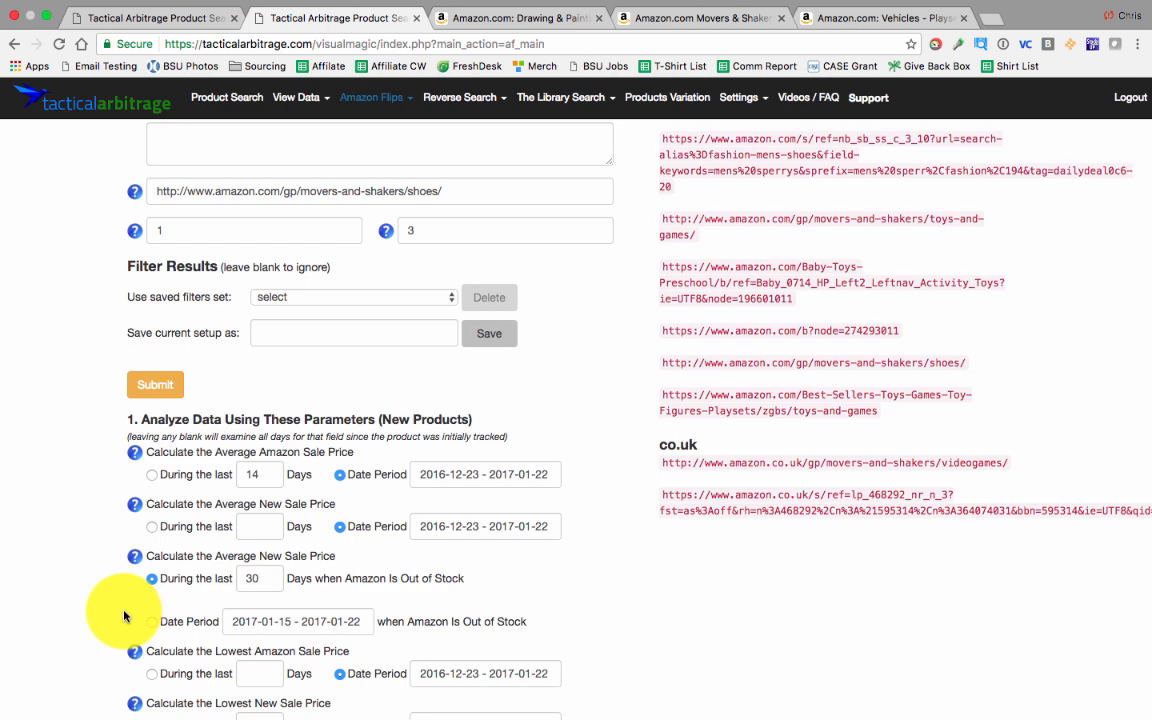
{"action": "scroll", "coordinate": [124, 616], "scroll_direction": "down", "scroll_amount": 4}
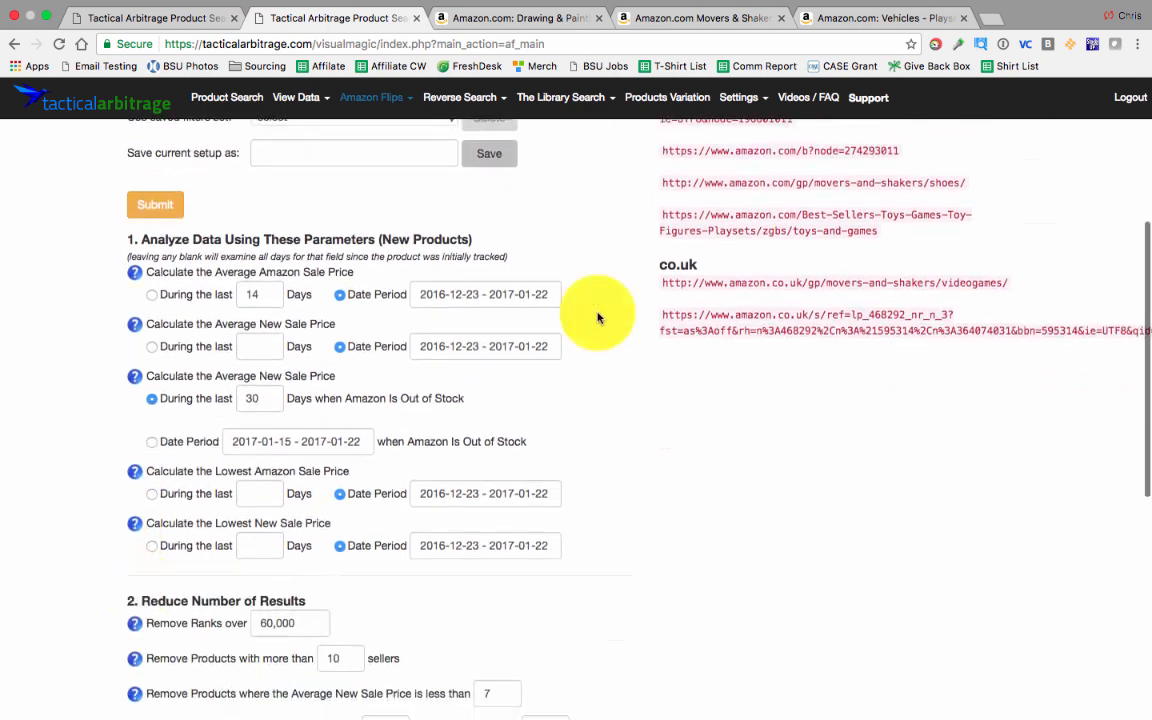
{"action": "scroll", "coordinate": [165, 320], "scroll_direction": "down", "scroll_amount": 5}
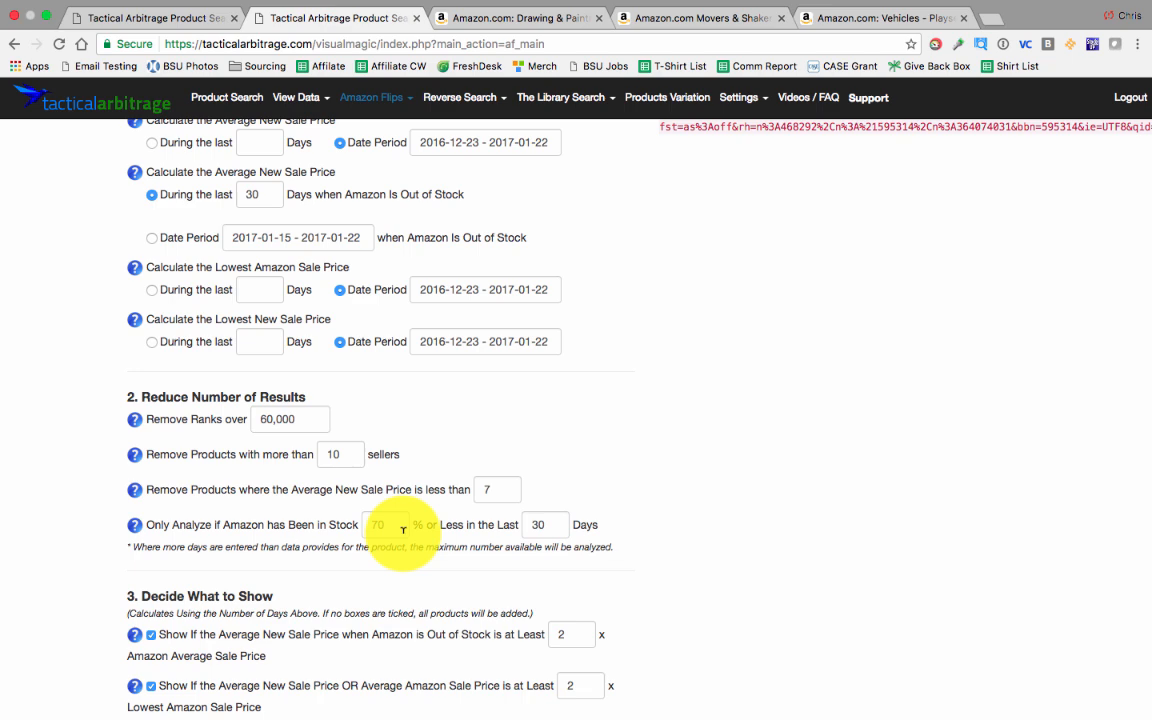
{"action": "scroll", "coordinate": [403, 529], "scroll_direction": "down", "scroll_amount": 5}
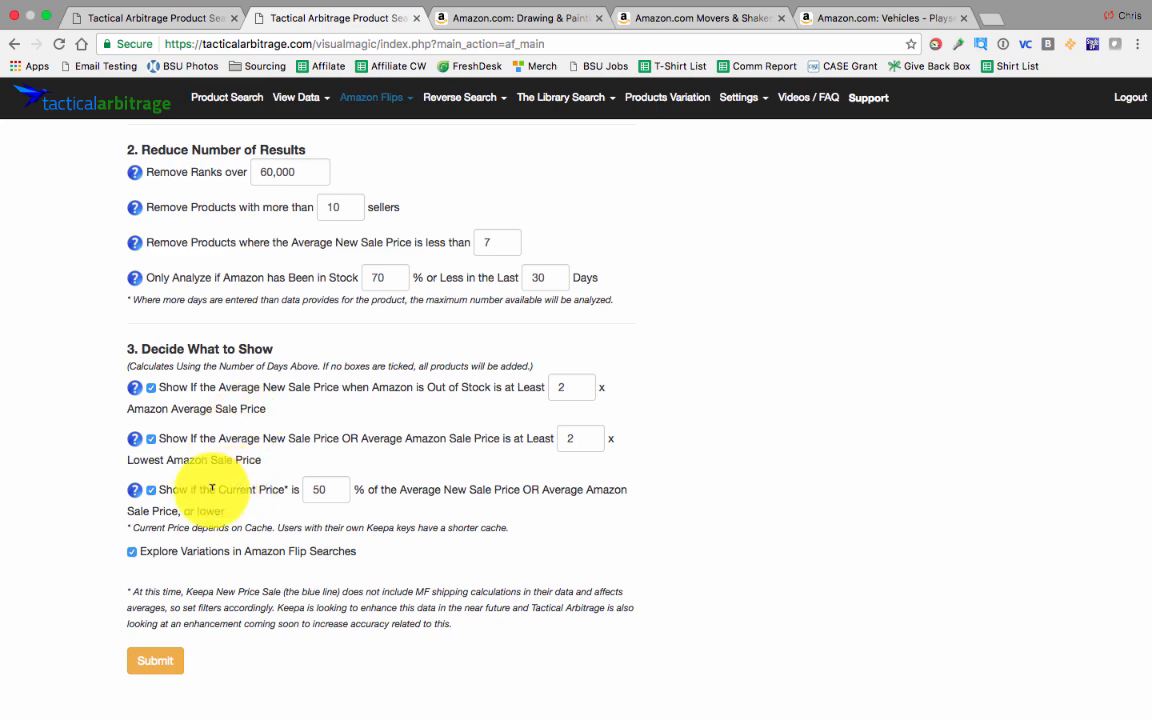
{"action": "scroll", "coordinate": [212, 488], "scroll_direction": "down", "scroll_amount": 1}
{"action": "left_click", "coordinate": [148, 634]}
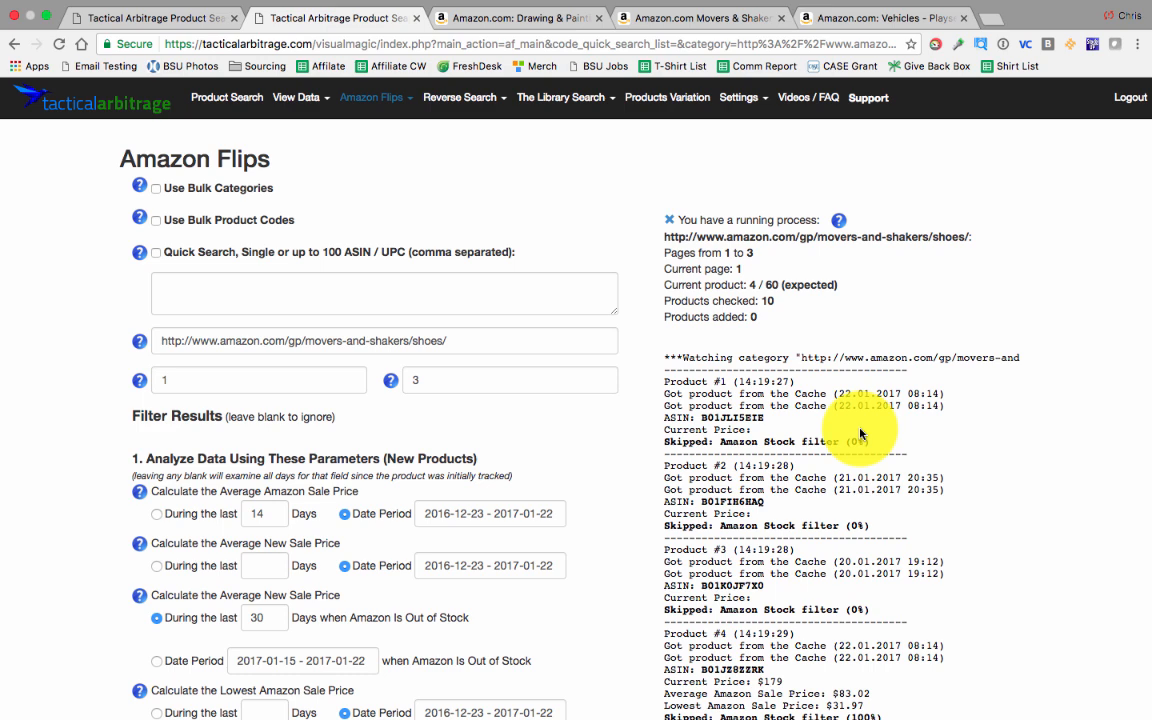
Examine the running search's product log for each product's prices and the reason it is skipped.
{"action": "scroll", "coordinate": [790, 430], "scroll_direction": "down", "scroll_amount": 1}
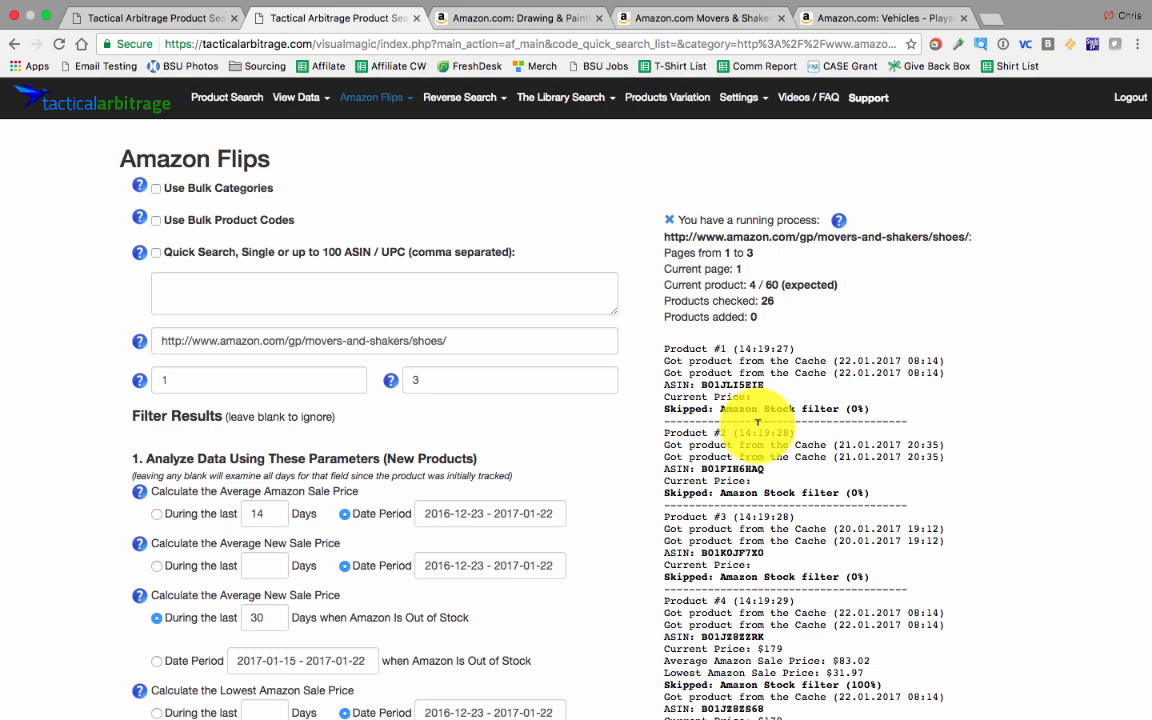
{"action": "scroll", "coordinate": [757, 425], "scroll_direction": "down", "scroll_amount": 2}
{"action": "scroll", "coordinate": [783, 416], "scroll_direction": "down", "scroll_amount": 5}
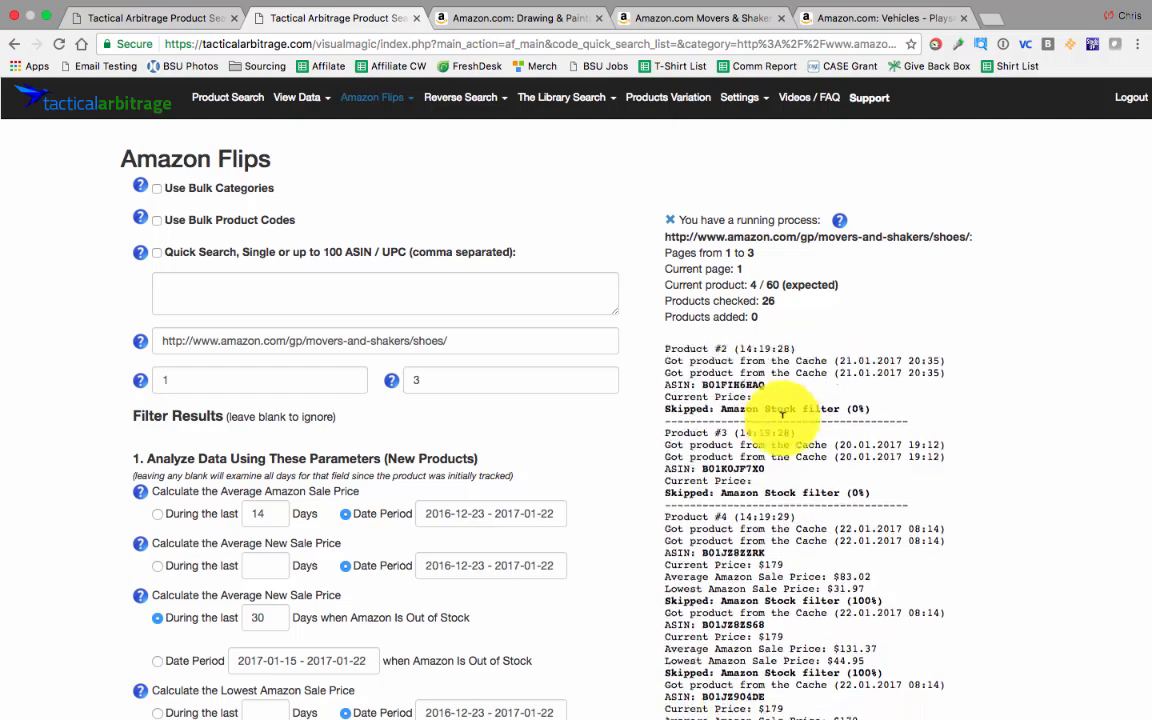
{"action": "scroll", "coordinate": [783, 416], "scroll_direction": "down", "scroll_amount": 4}
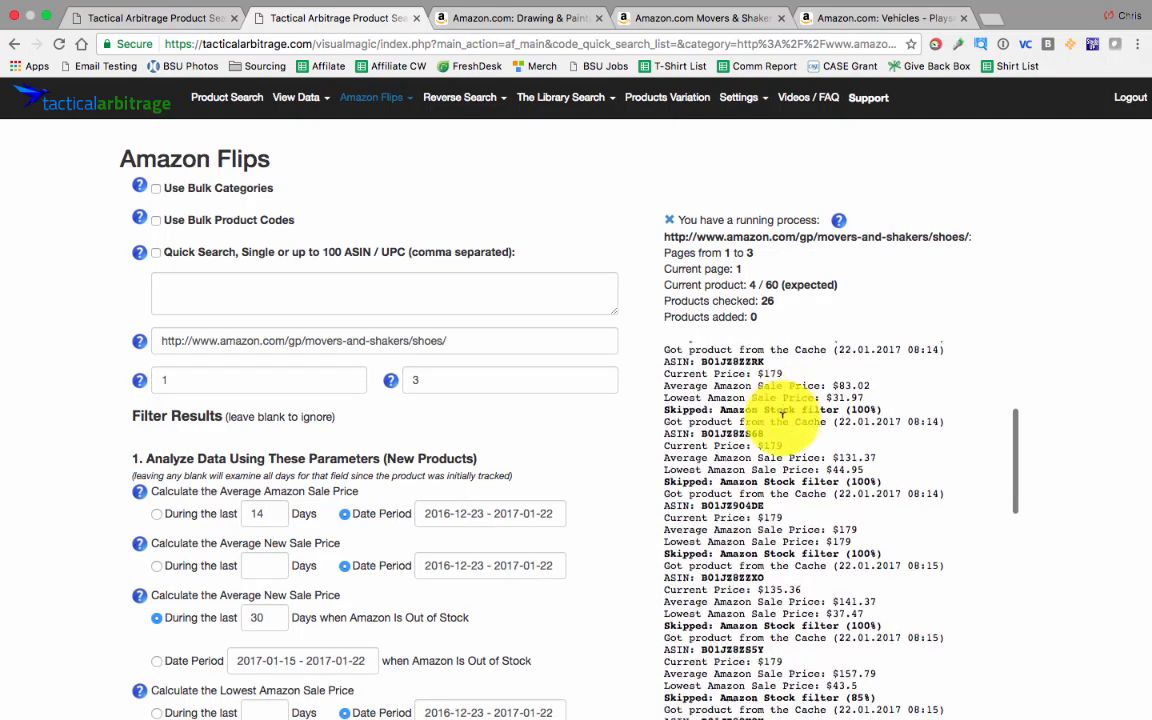
{"action": "scroll", "coordinate": [778, 450], "scroll_direction": "down", "scroll_amount": 6}
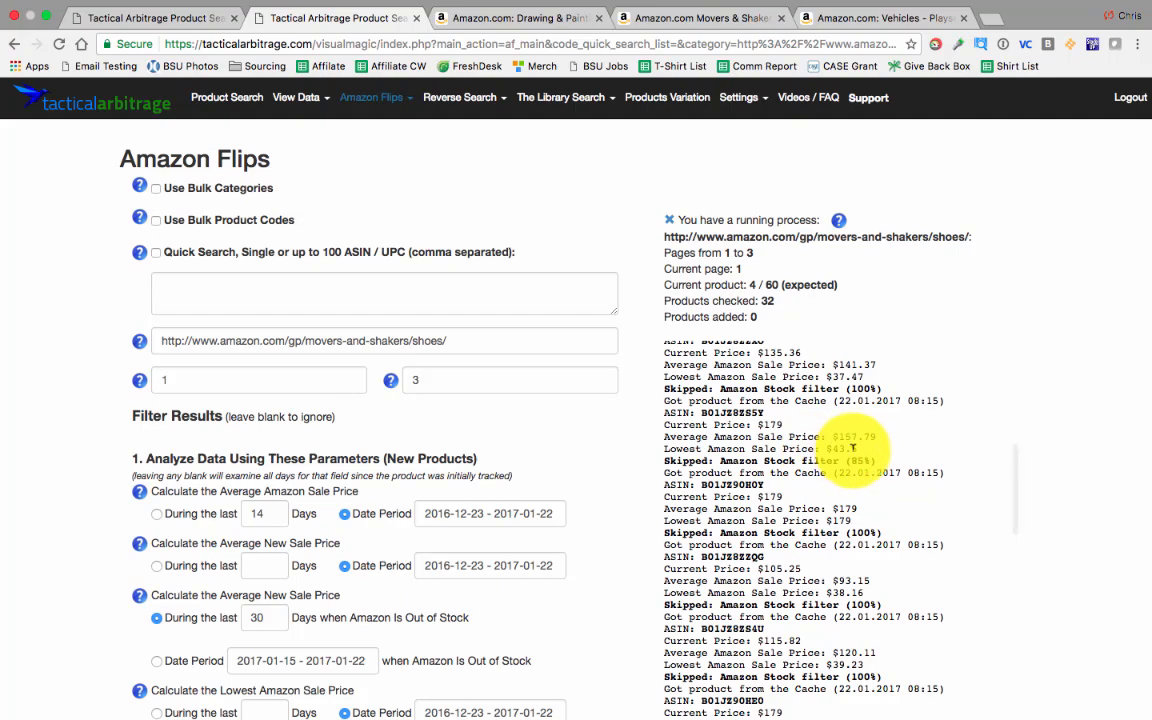
{"action": "scroll", "coordinate": [830, 448], "scroll_direction": "down", "scroll_amount": 3}
{"action": "scroll", "coordinate": [856, 450], "scroll_direction": "down", "scroll_amount": 12}
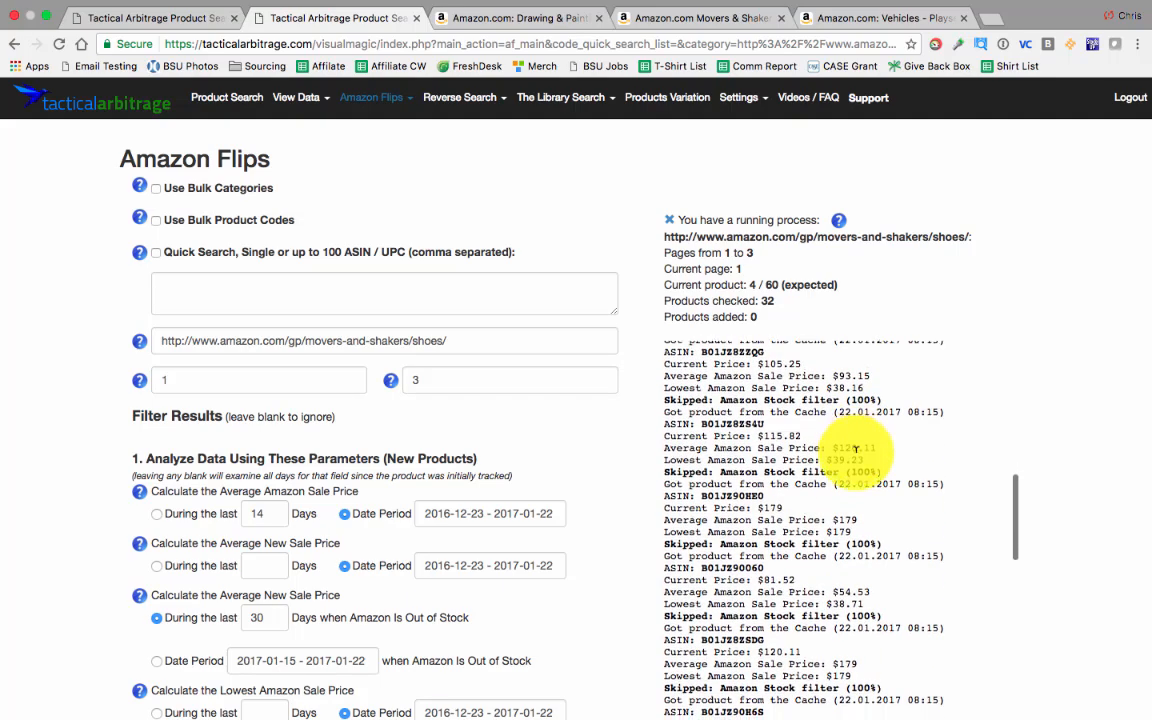
{"action": "scroll", "coordinate": [856, 455], "scroll_direction": "down", "scroll_amount": 8}
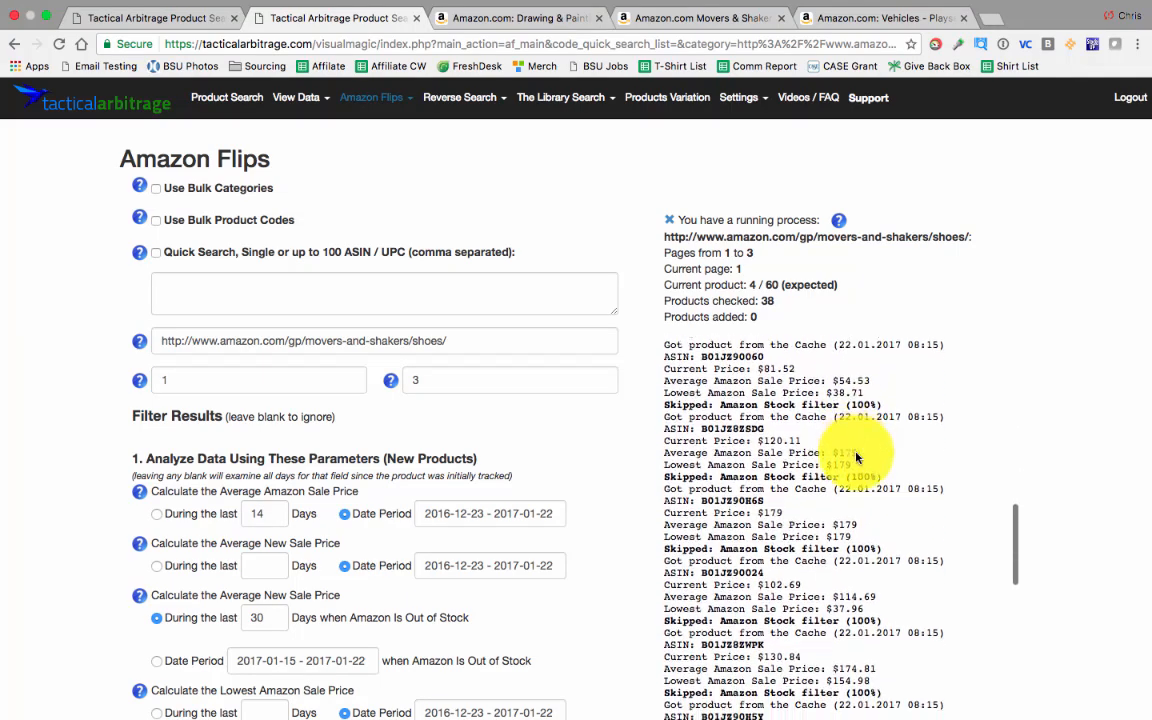
{"action": "scroll", "coordinate": [856, 445], "scroll_direction": "down", "scroll_amount": 12}
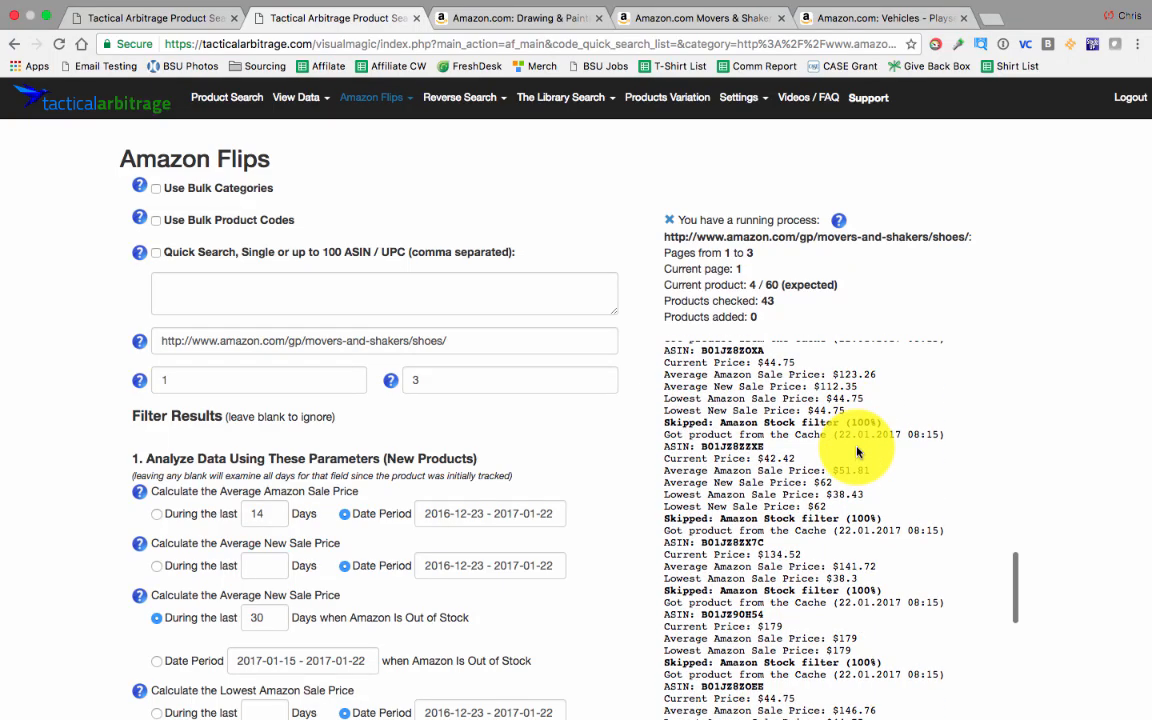
{"action": "scroll", "coordinate": [856, 450], "scroll_direction": "down", "scroll_amount": 7}
{"action": "scroll", "coordinate": [856, 433], "scroll_direction": "down", "scroll_amount": 6}
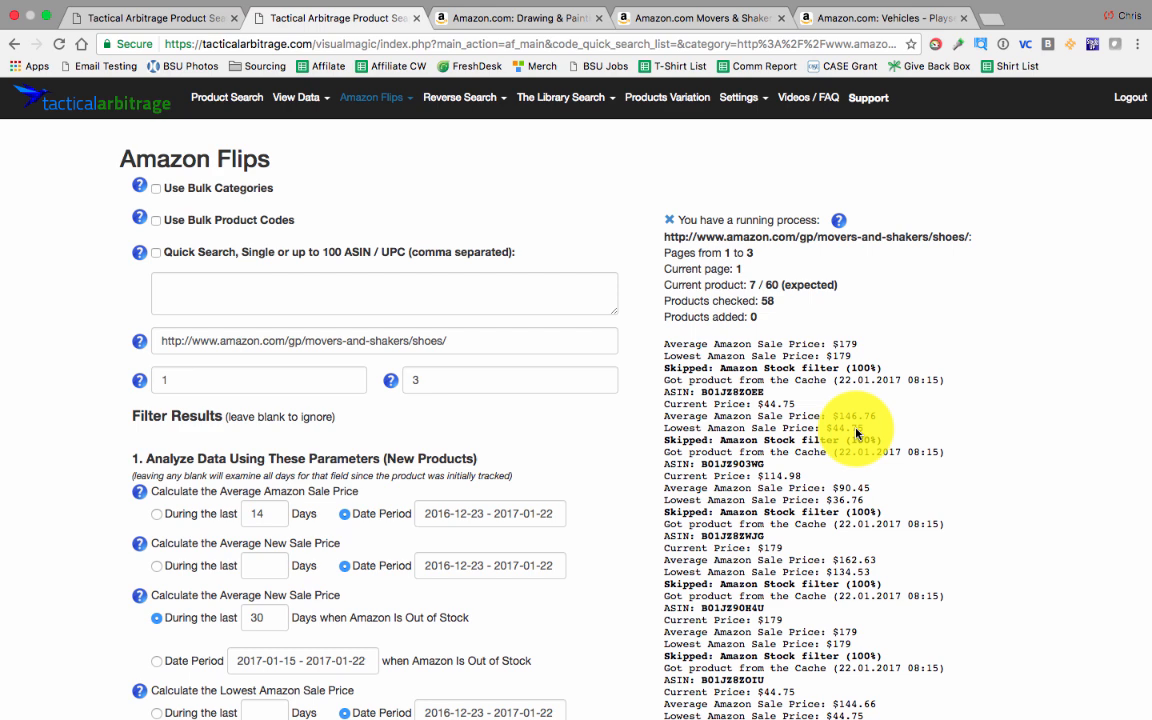
{"action": "scroll", "coordinate": [855, 432], "scroll_direction": "down", "scroll_amount": 3}
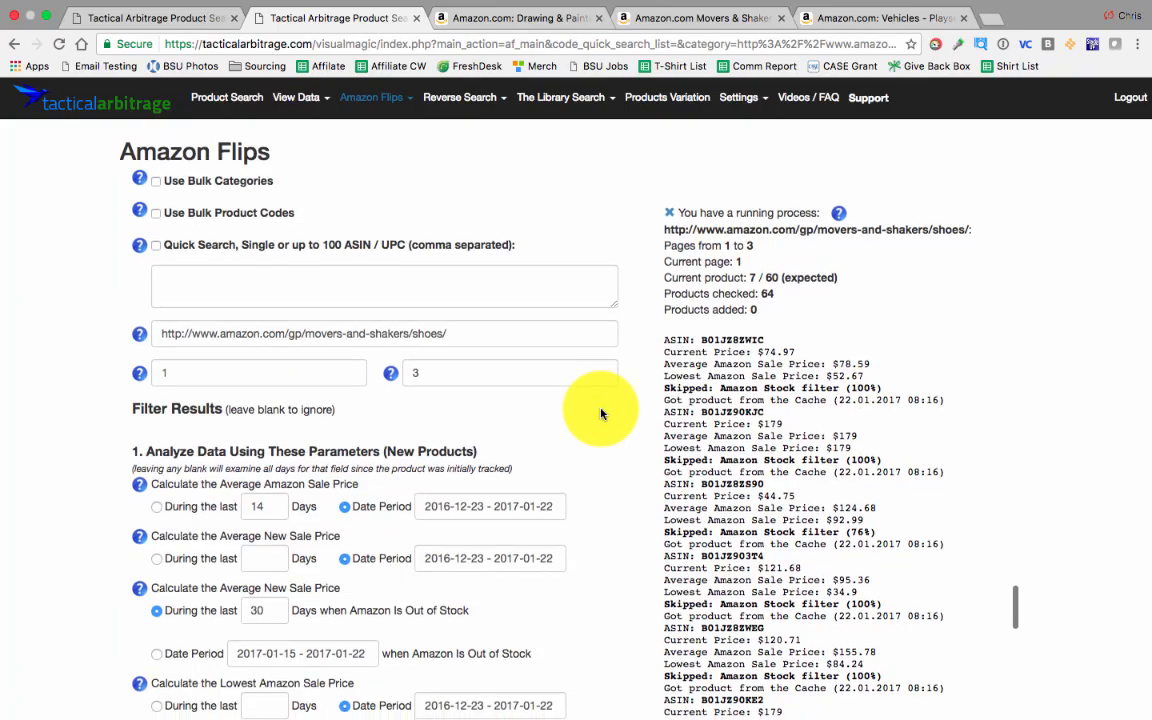
{"action": "scroll", "coordinate": [597, 406], "scroll_direction": "down", "scroll_amount": 4}
{"action": "scroll", "coordinate": [597, 406], "scroll_direction": "up", "scroll_amount": 4}
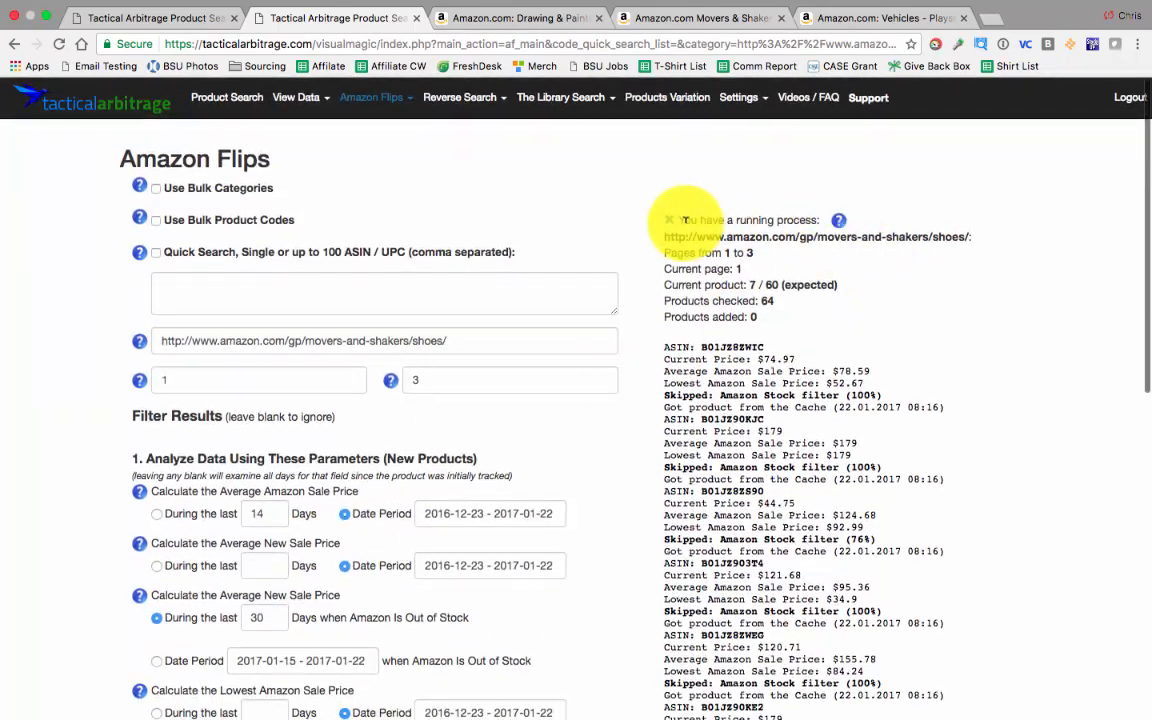
Abort the running shoes search and set up a new one for the Movers & Shakers toys-and-games URL, pages 1 to 3.
{"action": "left_click", "coordinate": [669, 221]}
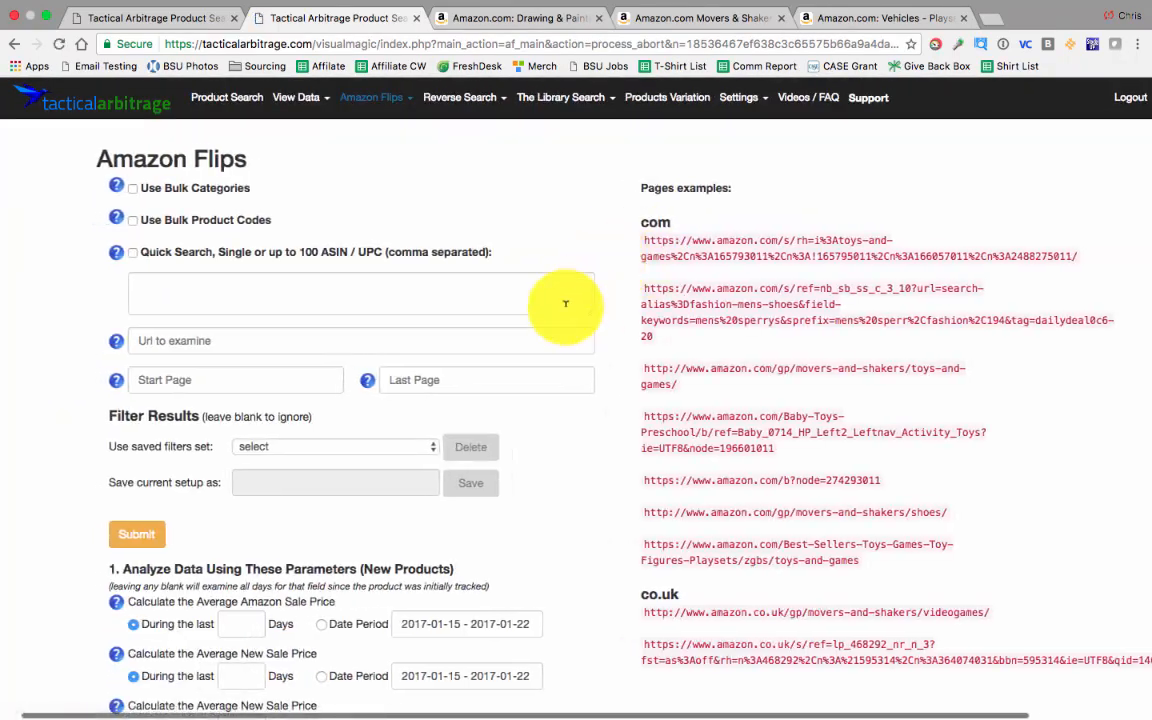
{"action": "left_click", "coordinate": [707, 372]}
{"action": "left_click", "coordinate": [308, 370]}
{"action": "type", "text": "1"}
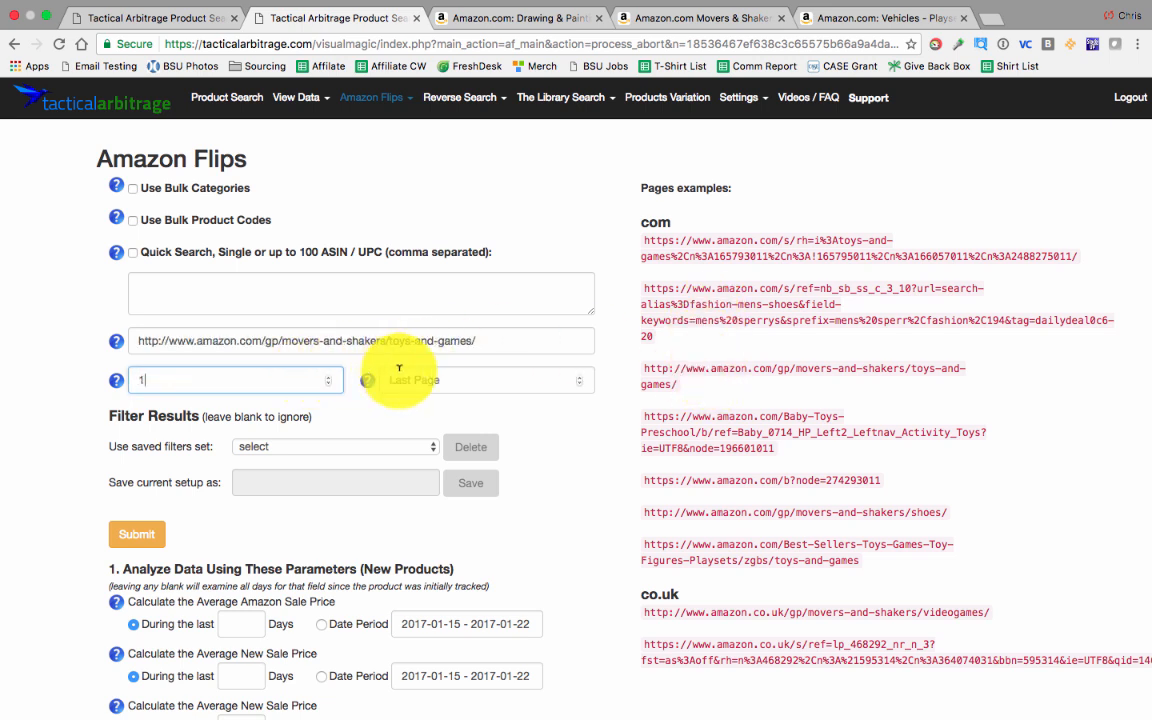
{"action": "left_click", "coordinate": [424, 380]}
{"action": "type", "text": "3"}
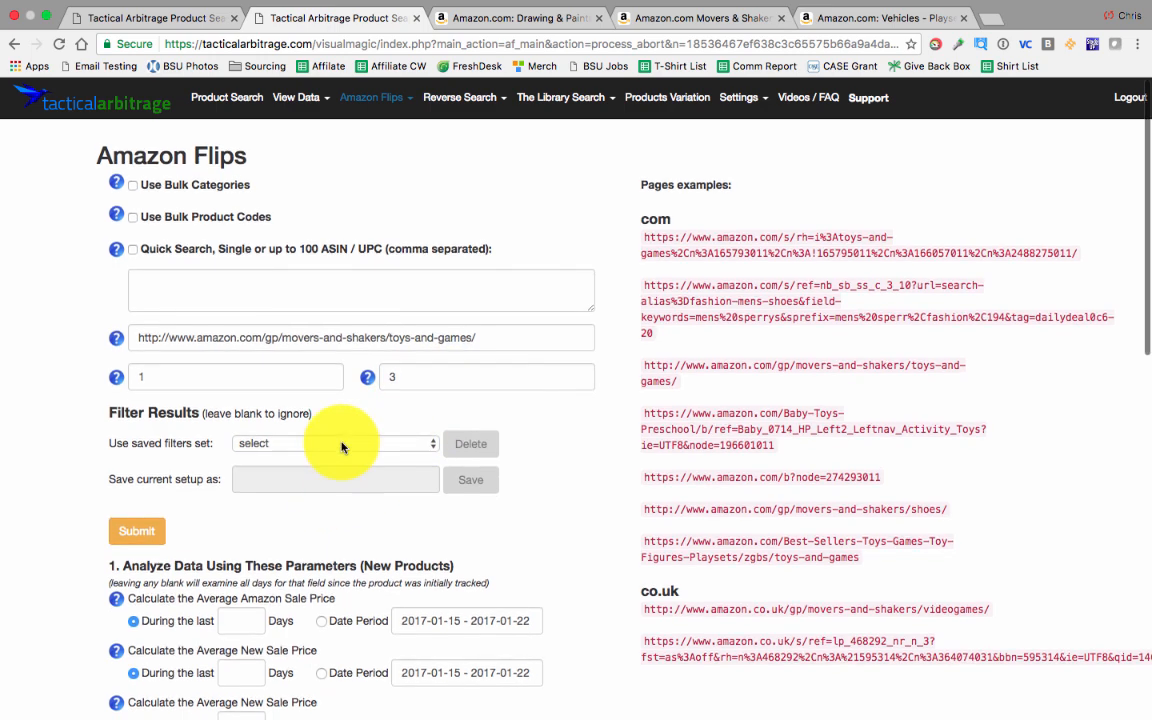
Load the saved filter set into the Movers & Shakers toys-and-games search.
{"action": "left_click", "coordinate": [338, 444]}
{"action": "left_click", "coordinate": [334, 460]}
{"action": "scroll", "coordinate": [465, 453], "scroll_direction": "down", "scroll_amount": 10}
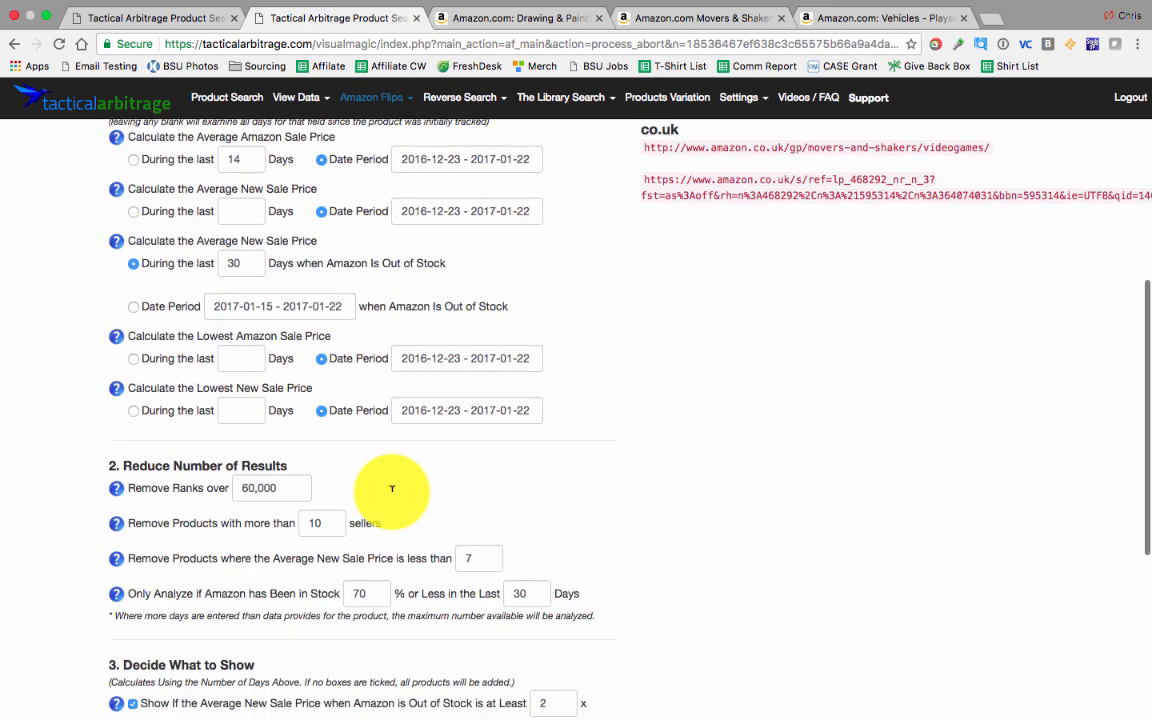
Clear the Amazon in-stock percentage and its day range, and submit the toys-and-games search.
{"action": "left_click", "coordinate": [359, 593]}
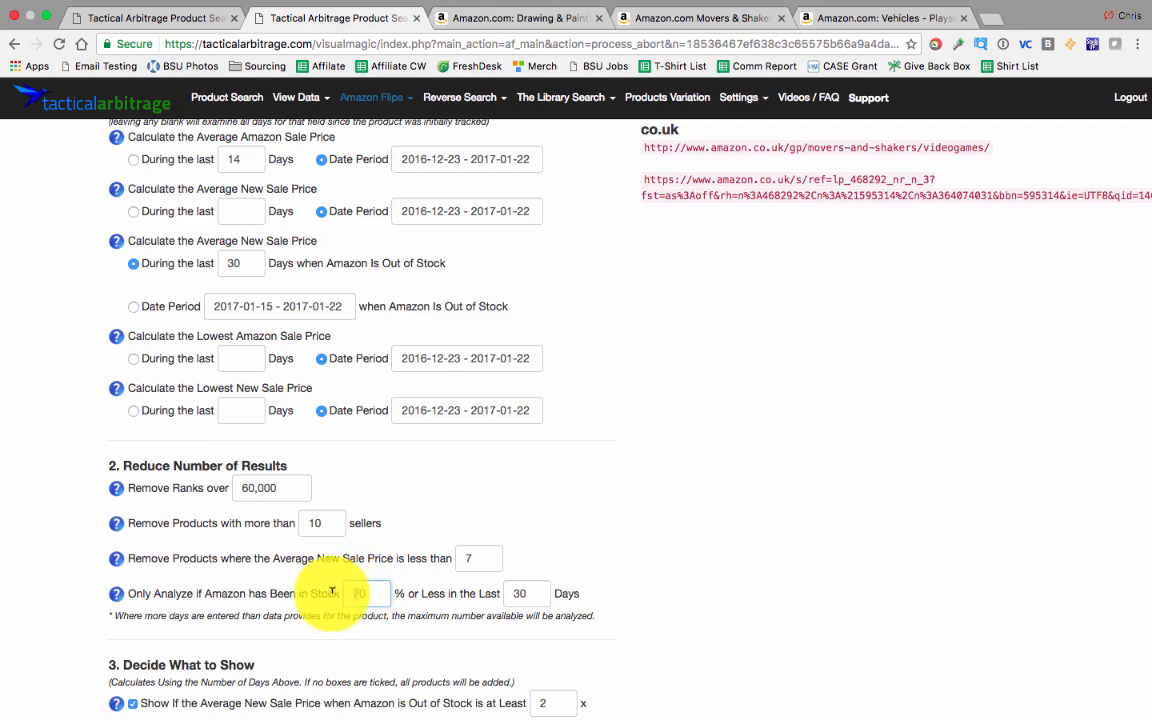
{"action": "key", "text": "BackSpace"}
{"action": "key", "text": "BackSpace"}
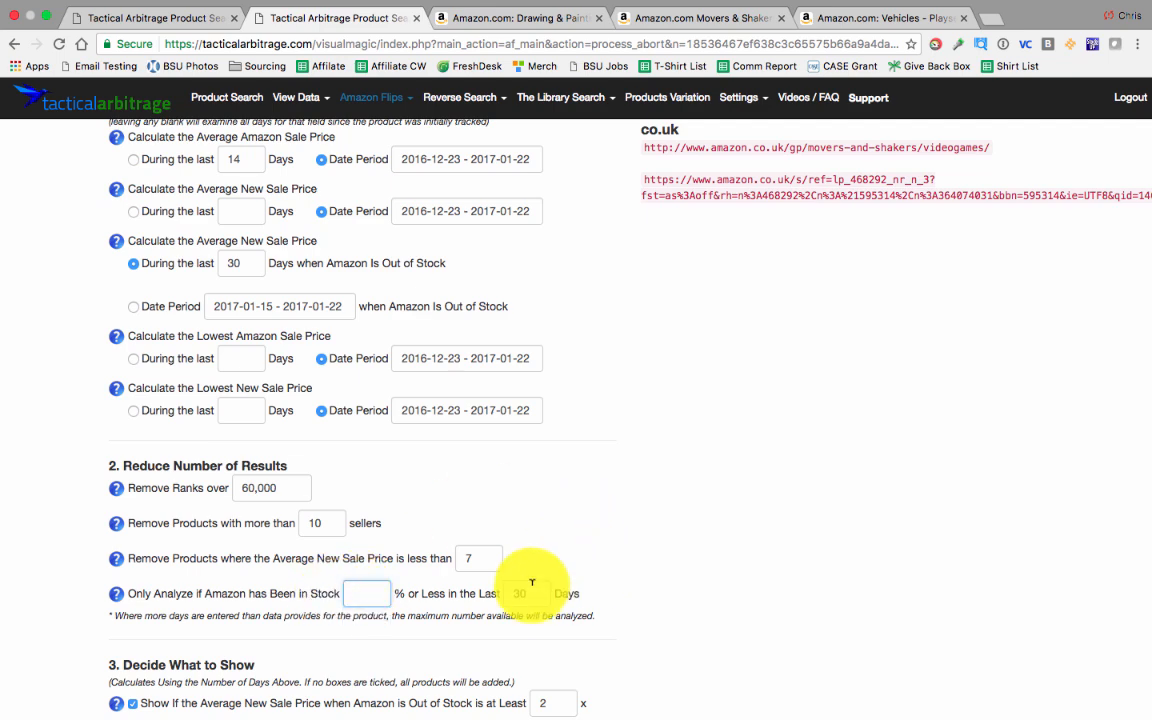
{"action": "left_click", "coordinate": [527, 593]}
{"action": "key", "text": "BackSpace"}
{"action": "key", "text": "BackSpace"}
{"action": "scroll", "coordinate": [576, 400], "scroll_direction": "down", "scroll_amount": 6}
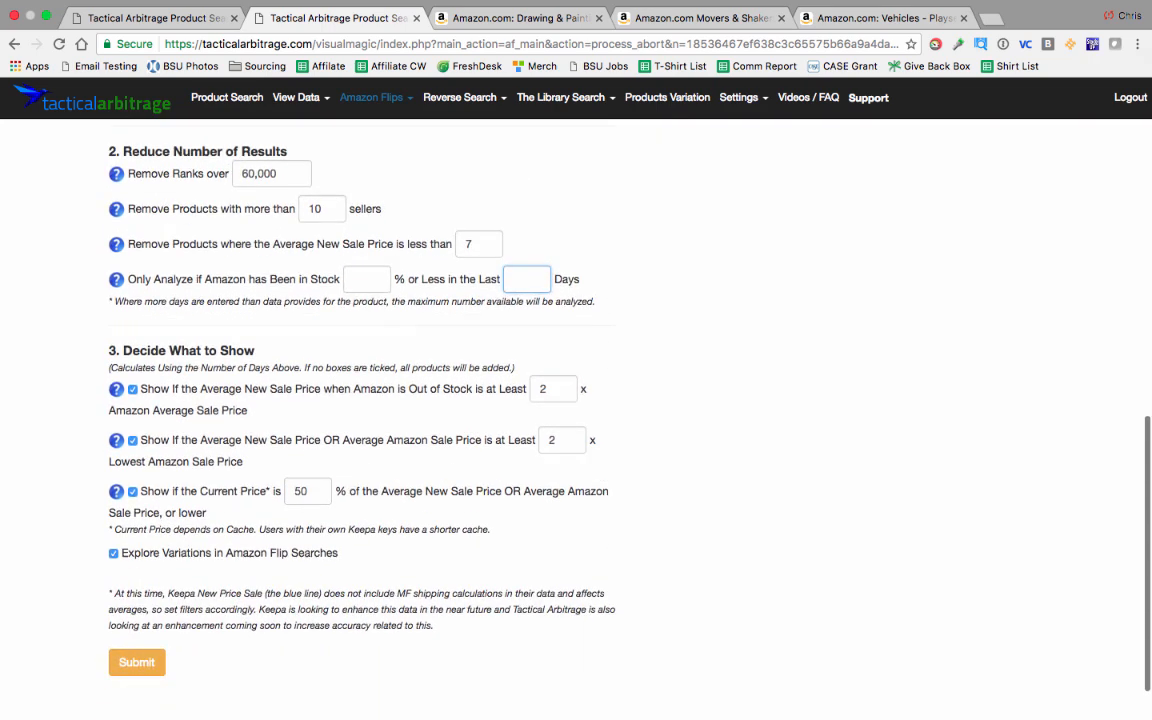
{"action": "left_click", "coordinate": [135, 662]}
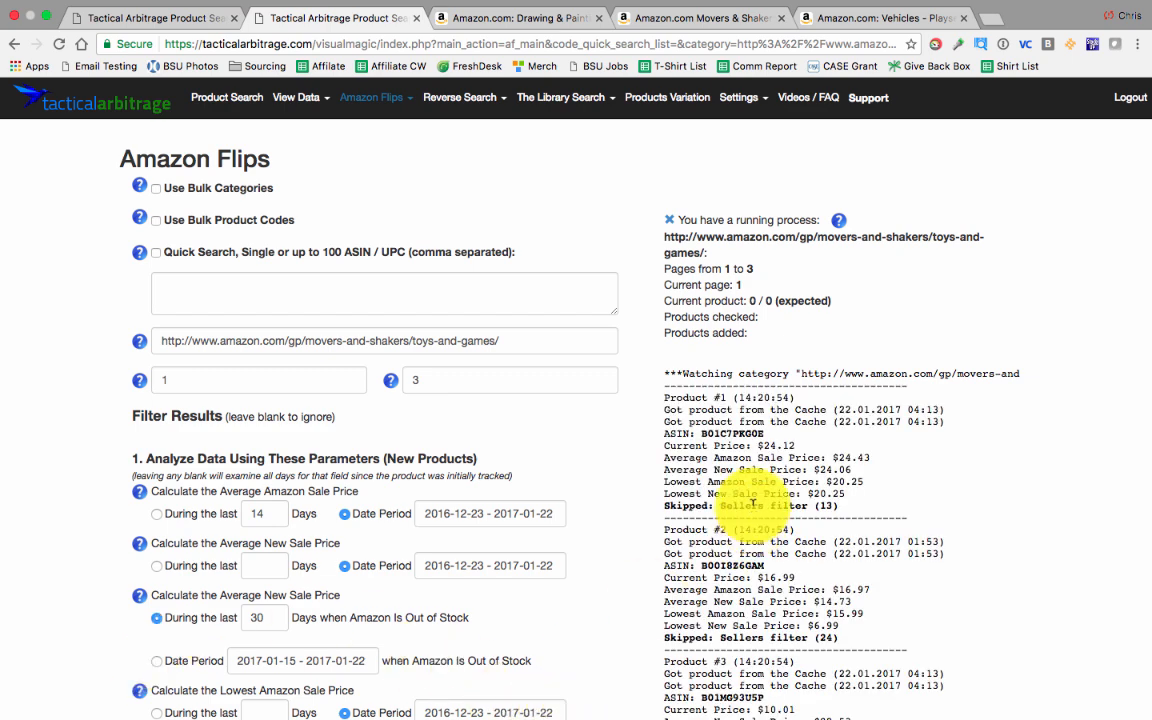
Examine the toys-and-games search's product log for prices and skip reasons until the scan finishes.
{"action": "scroll", "coordinate": [752, 500], "scroll_direction": "down", "scroll_amount": 1}
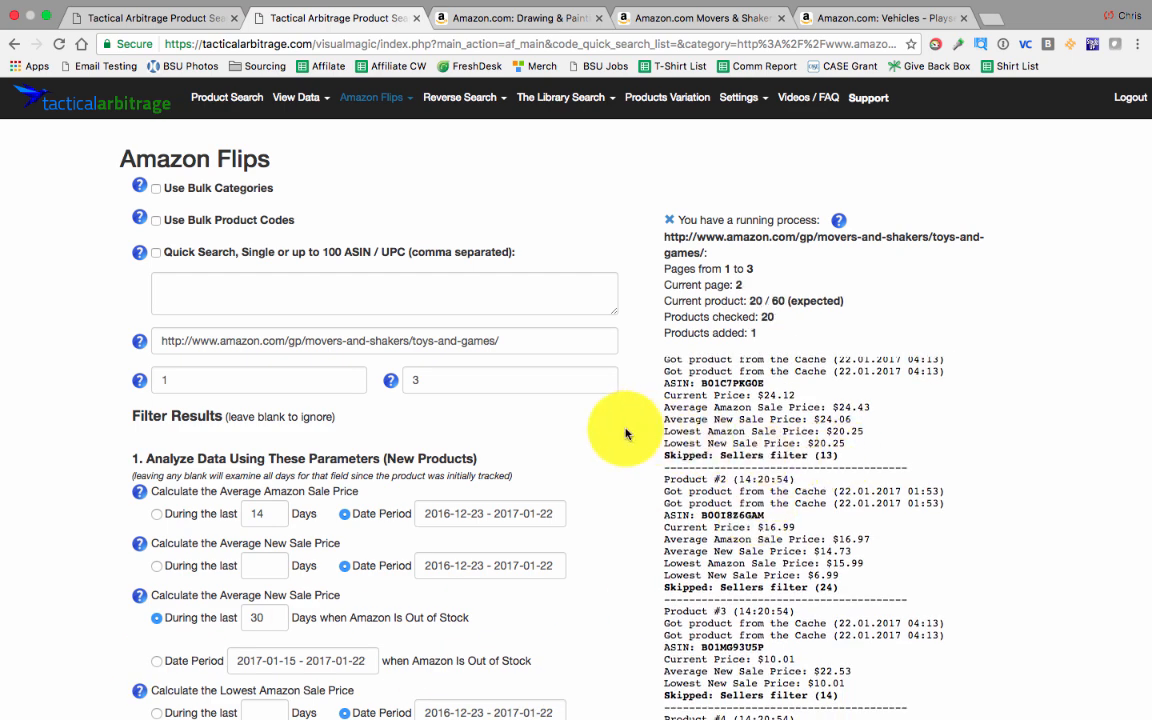
{"action": "scroll", "coordinate": [771, 463], "scroll_direction": "down", "scroll_amount": 2}
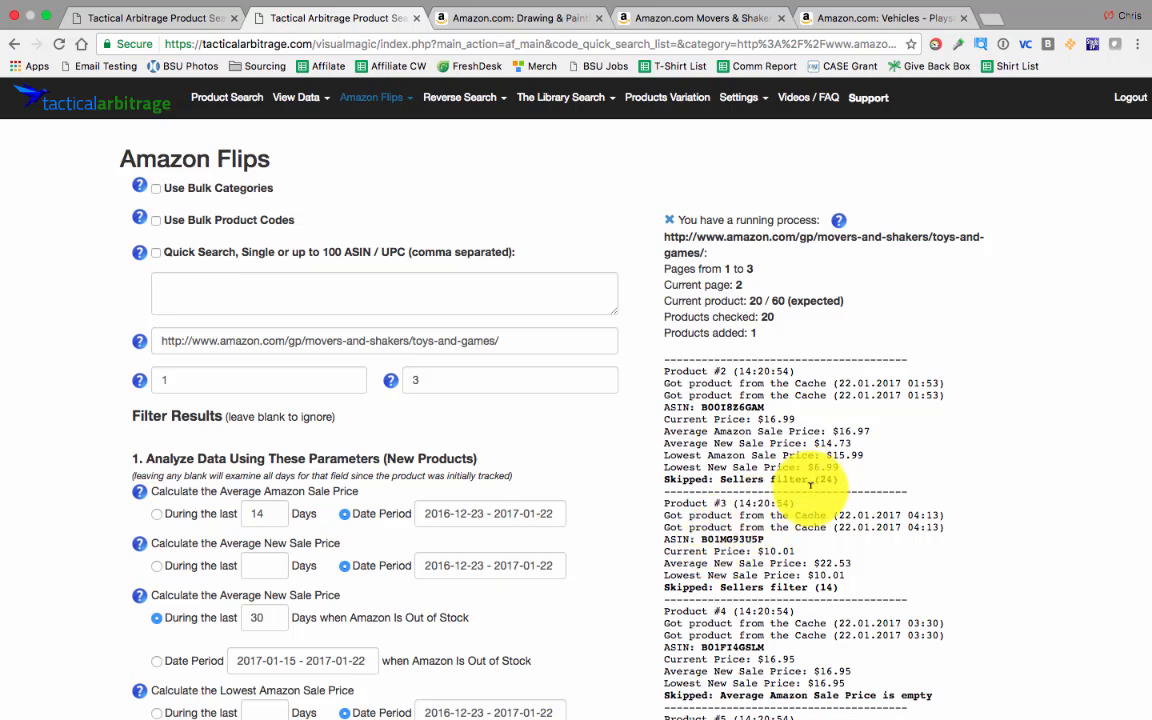
{"action": "scroll", "coordinate": [810, 485], "scroll_direction": "down", "scroll_amount": 10}
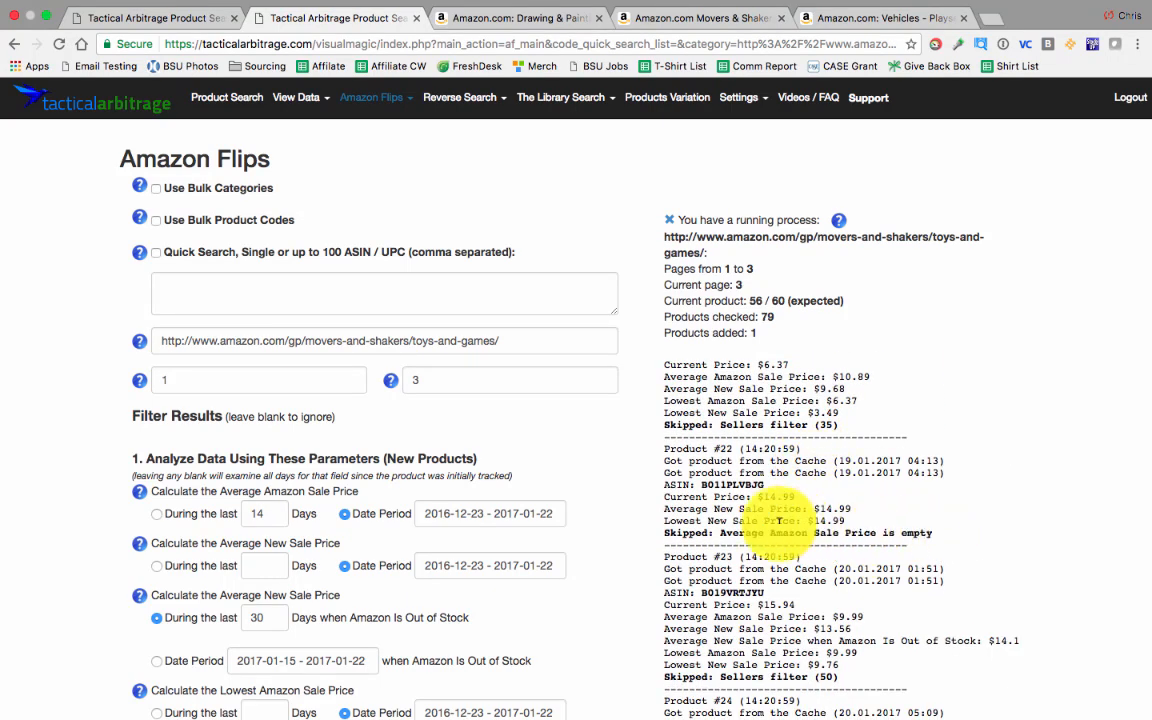
{"action": "scroll", "coordinate": [750, 530], "scroll_direction": "down", "scroll_amount": 2}
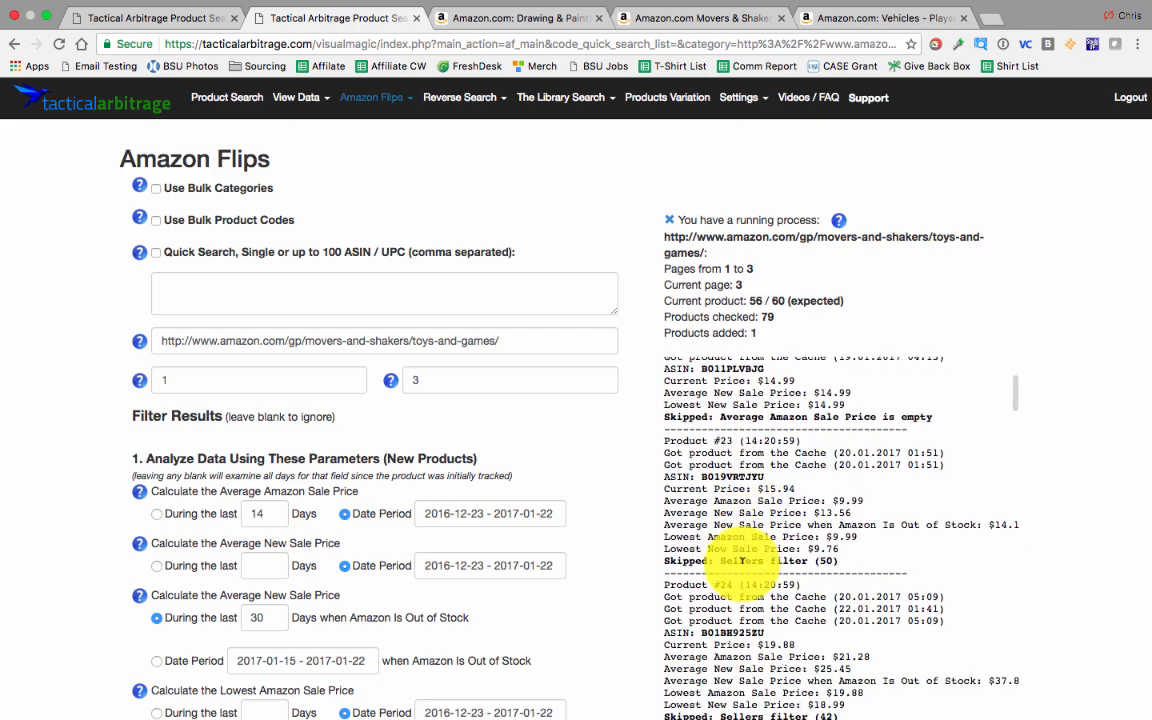
{"action": "scroll", "coordinate": [738, 560], "scroll_direction": "down", "scroll_amount": 3}
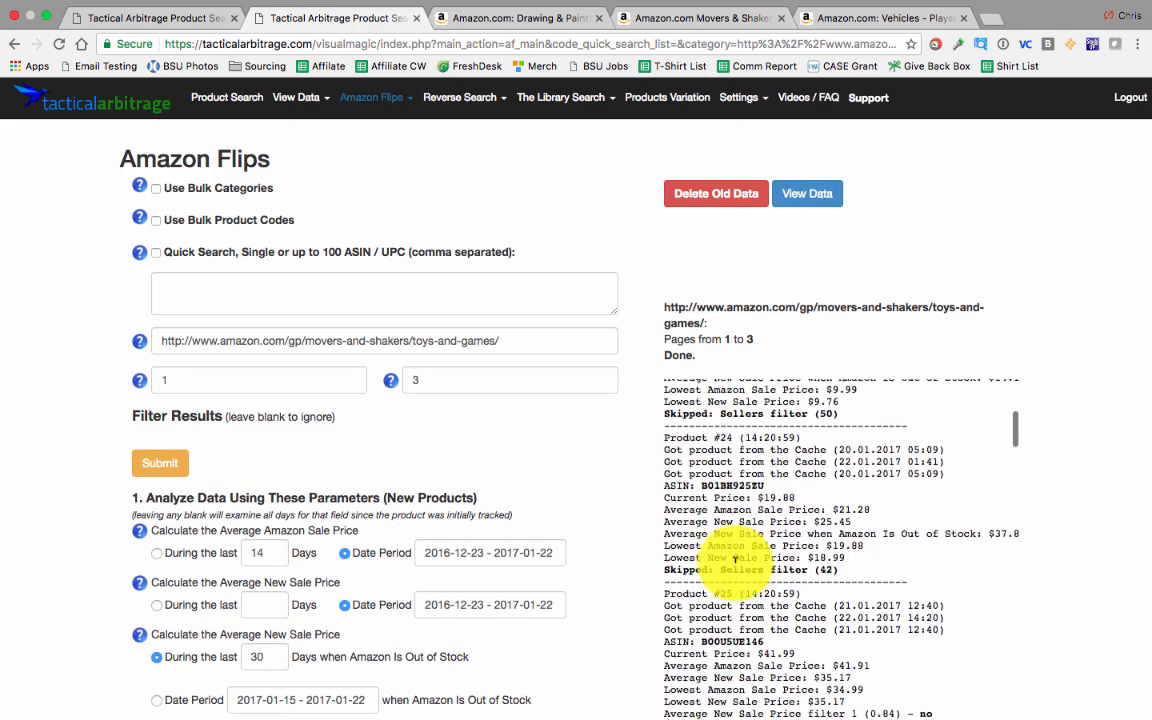
{"action": "scroll", "coordinate": [735, 560], "scroll_direction": "down", "scroll_amount": 2}
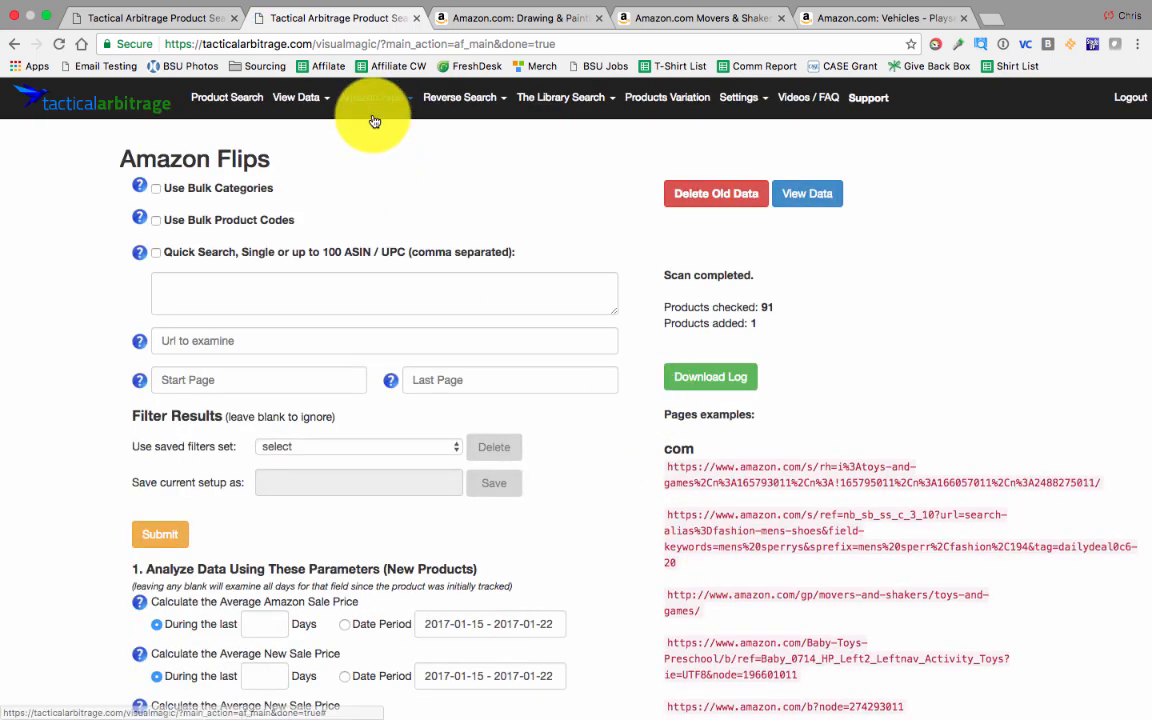
View the found flips and examine the listed product's prices, seller count, sales rank and Keepa graph.
{"action": "left_click", "coordinate": [373, 105]}
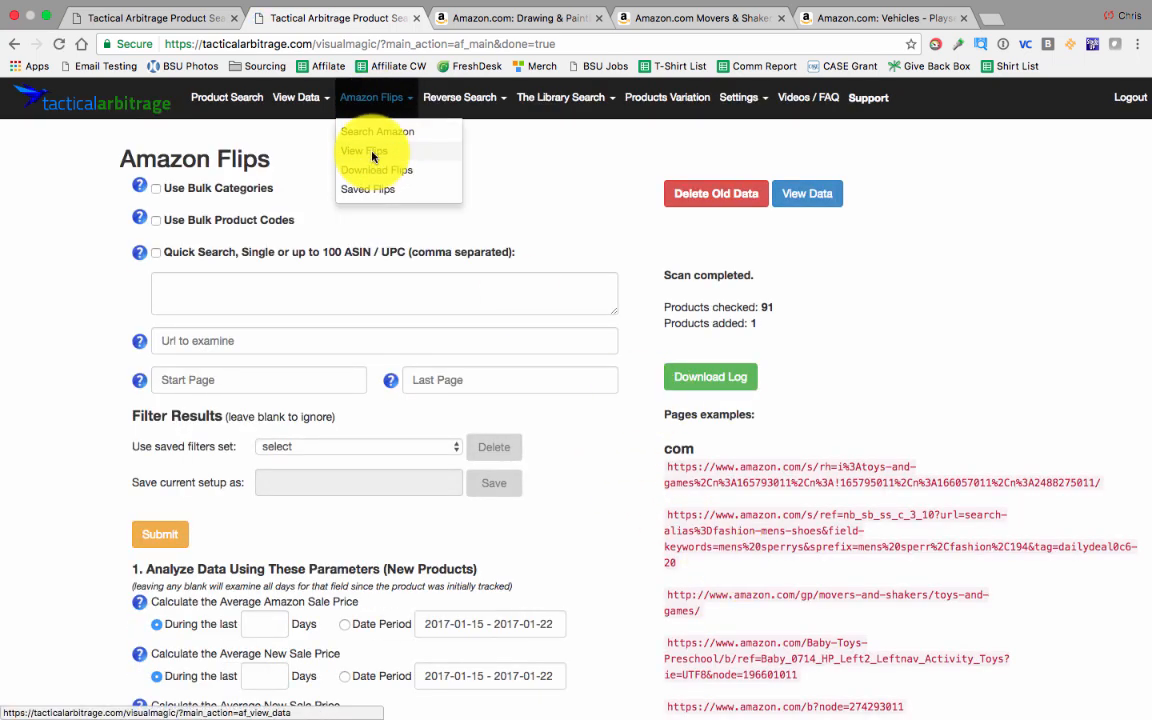
{"action": "left_click", "coordinate": [373, 156]}
{"action": "scroll", "coordinate": [353, 310], "scroll_direction": "down", "scroll_amount": 3}
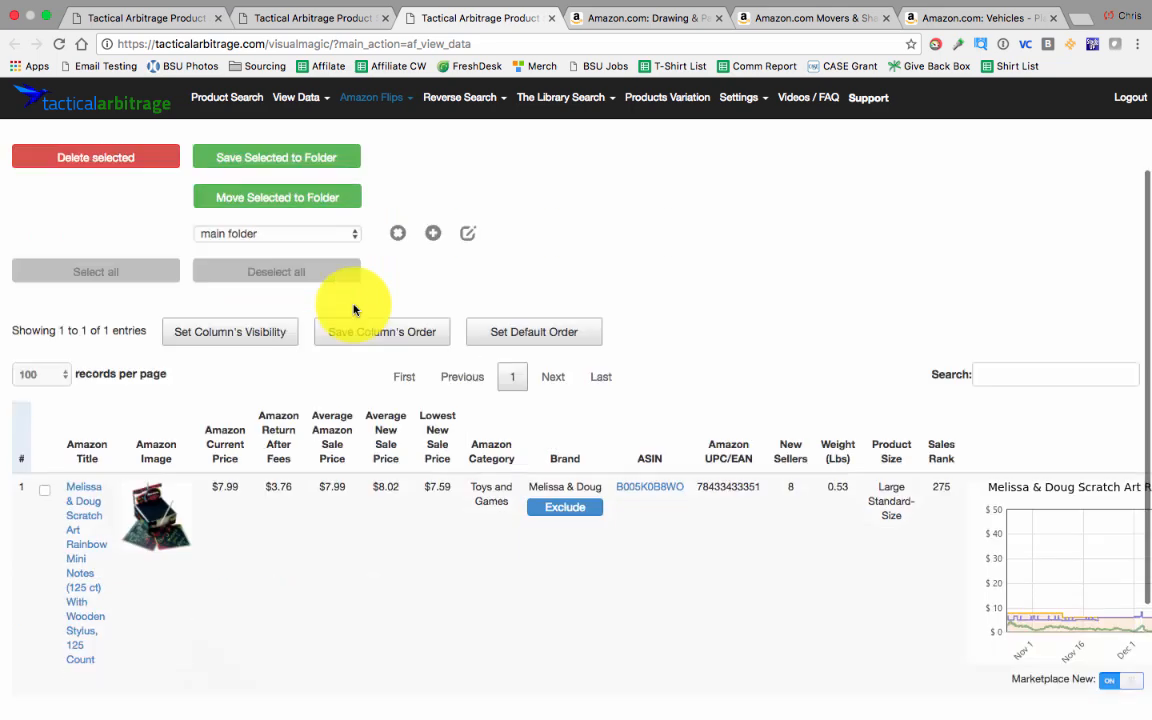
{"action": "scroll", "coordinate": [353, 310], "scroll_direction": "down", "scroll_amount": 2}
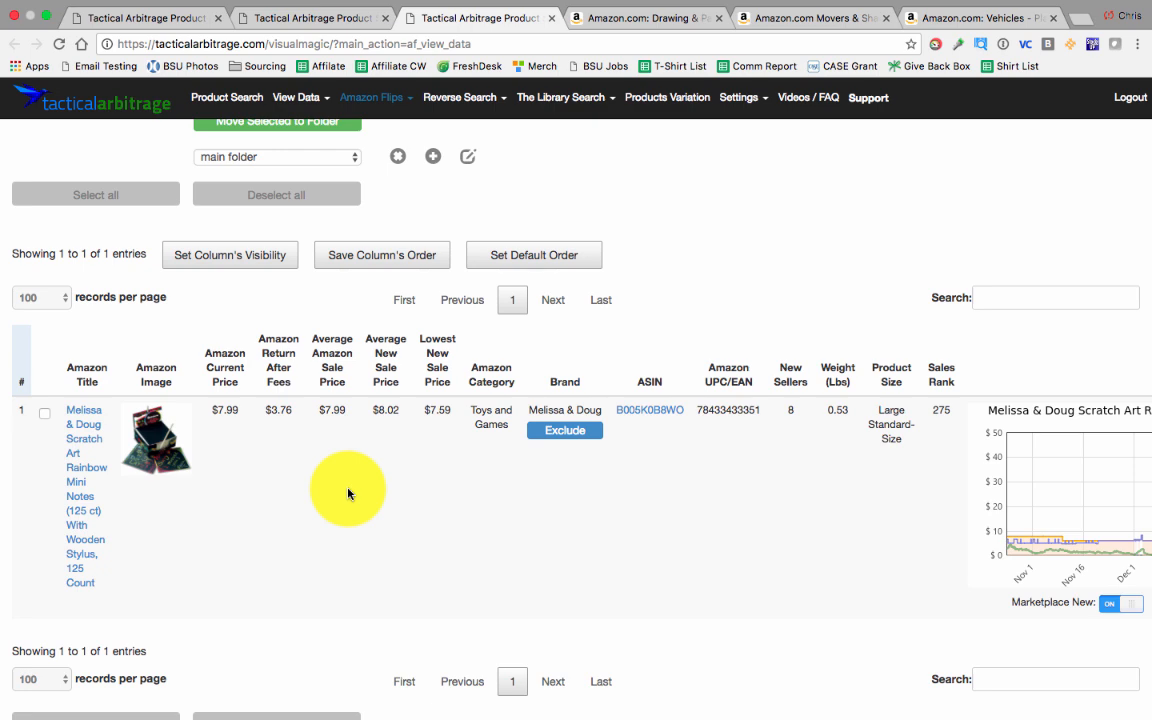
{"action": "scroll", "coordinate": [330, 488], "scroll_direction": "right", "scroll_amount": 5}
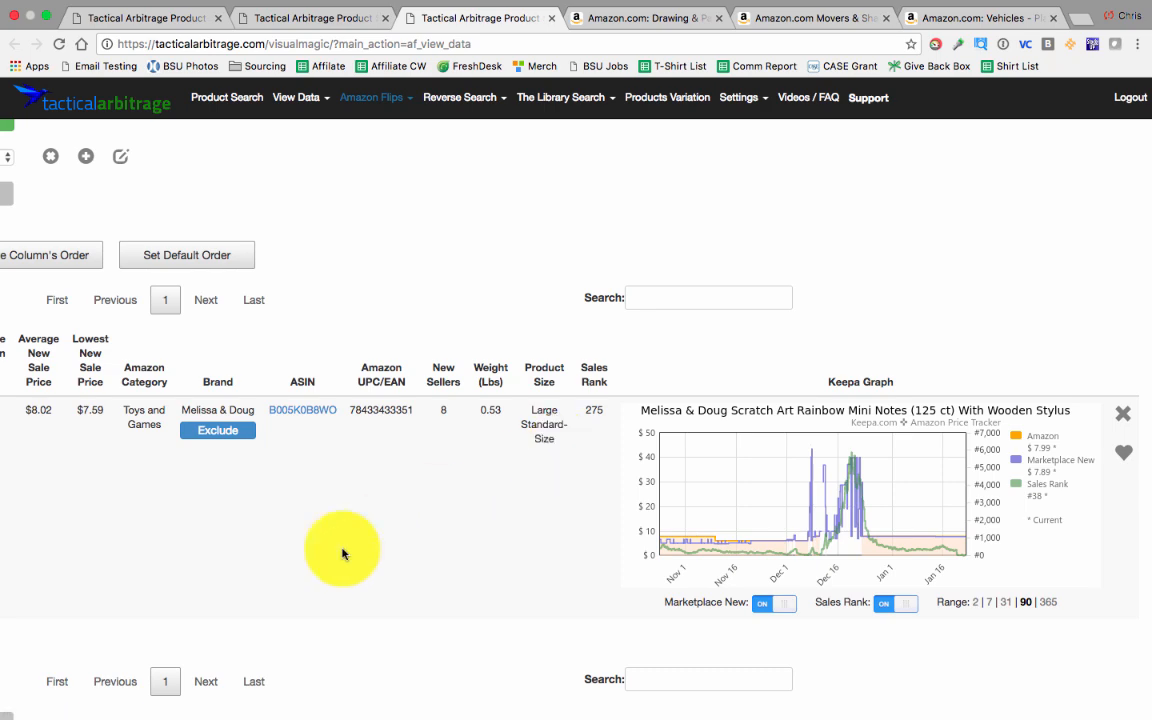
{"action": "scroll", "coordinate": [565, 548], "scroll_direction": "left", "scroll_amount": 5}
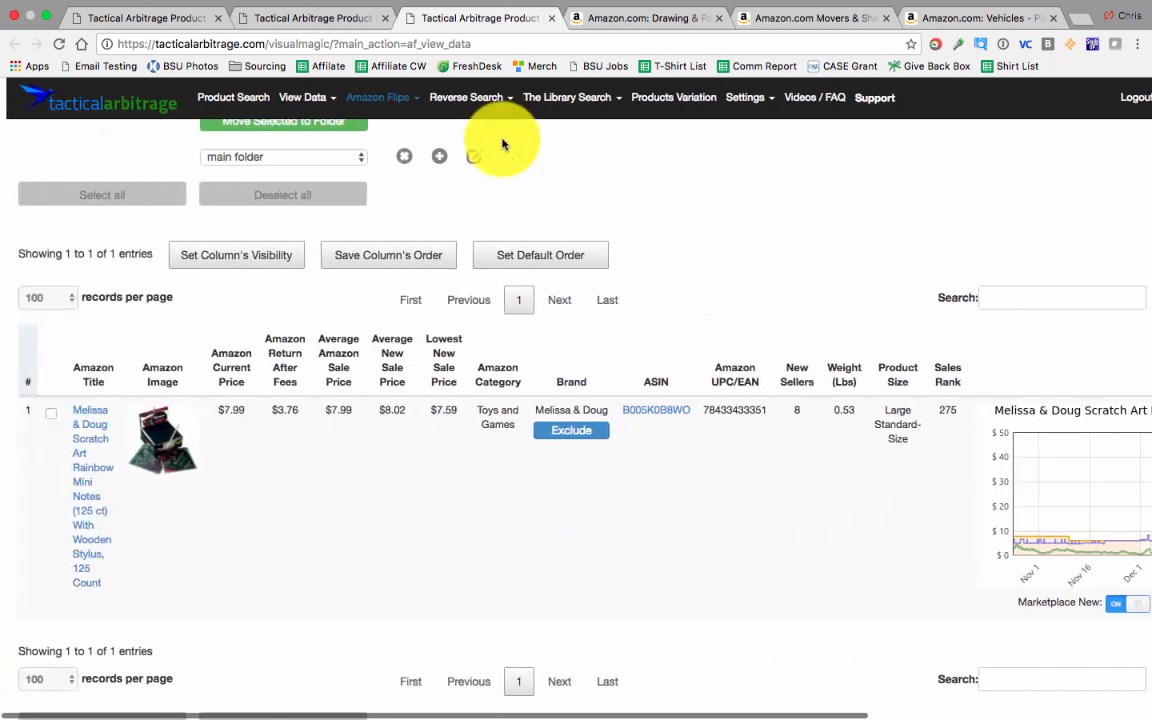
Return from the flips results to a blank Amazon Flips search form.
{"action": "left_click", "coordinate": [367, 97]}
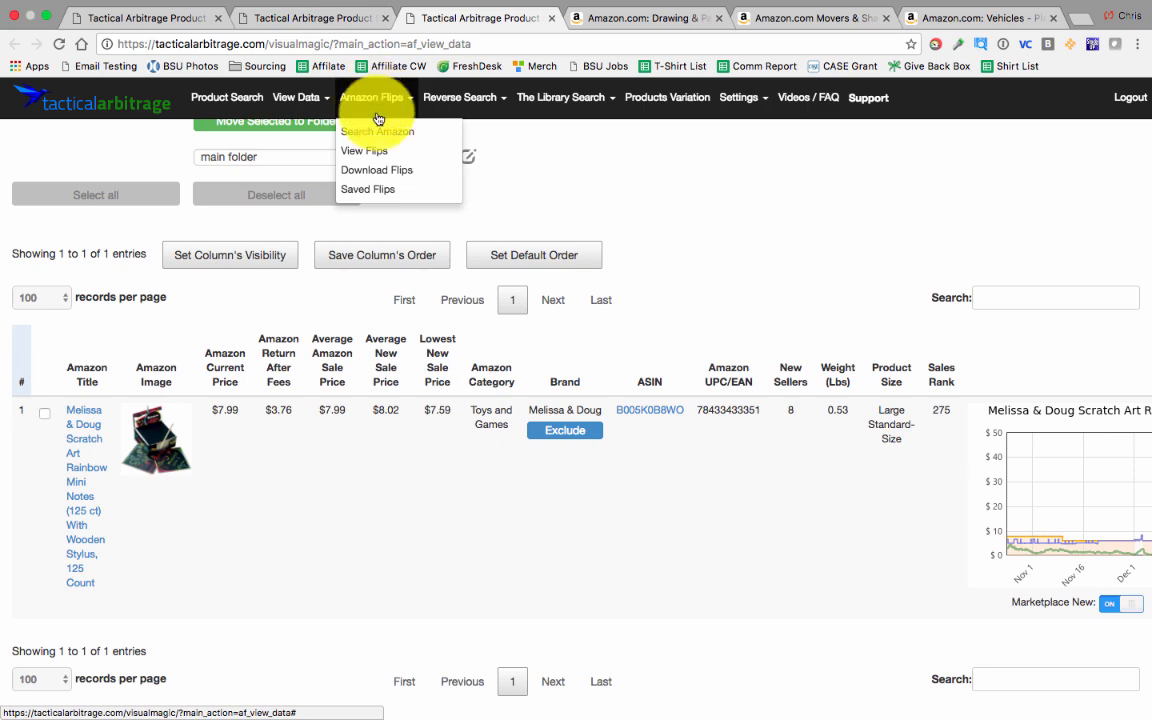
{"action": "left_click", "coordinate": [381, 134]}
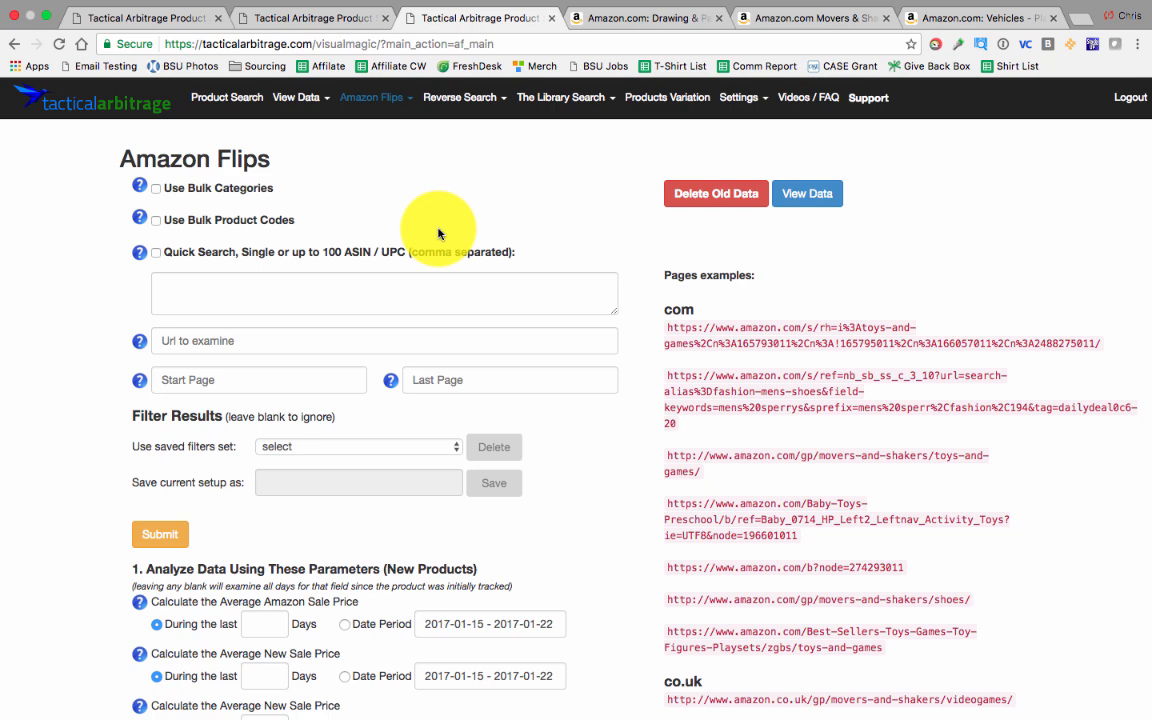
{"action": "mouse_move", "coordinate": [605, 6]}
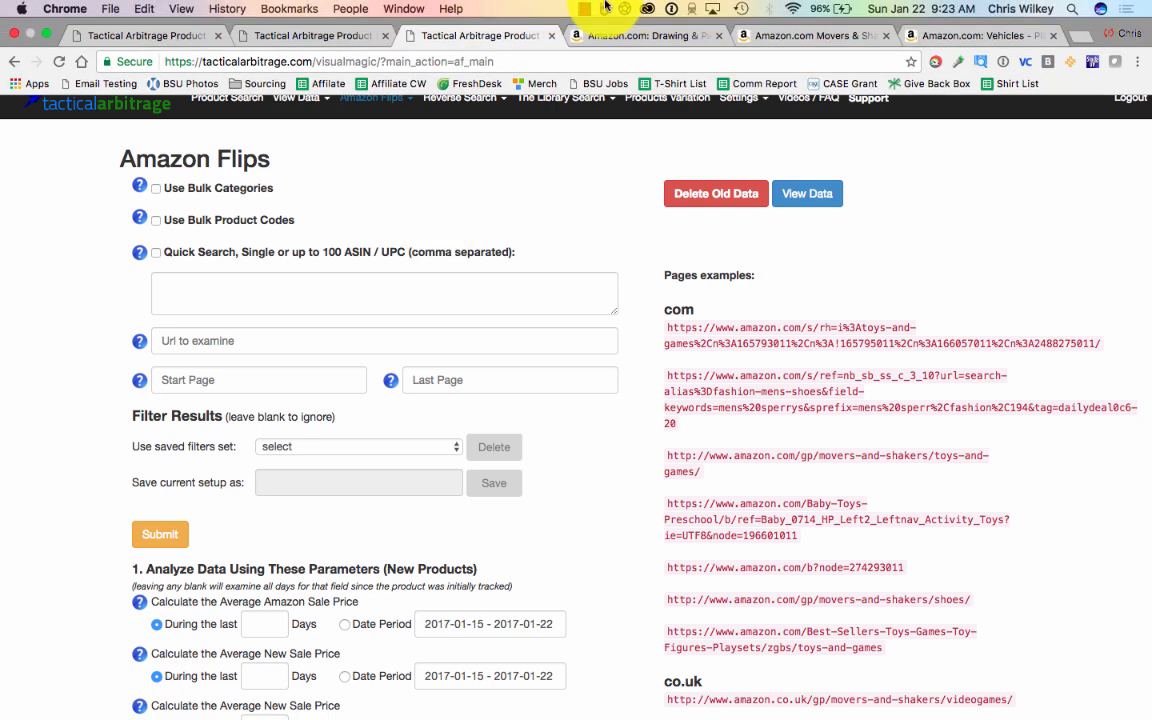